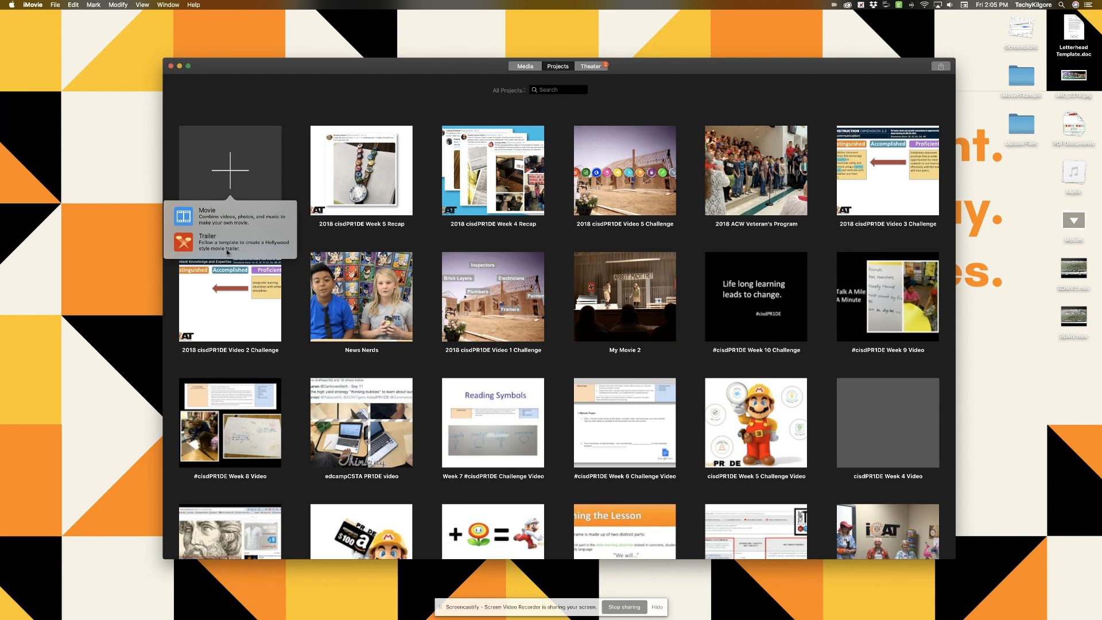
# Step: Create a new movie project and open the Desktop's iMovie Example folder as the source for importing media
pyautogui.click(210, 220)
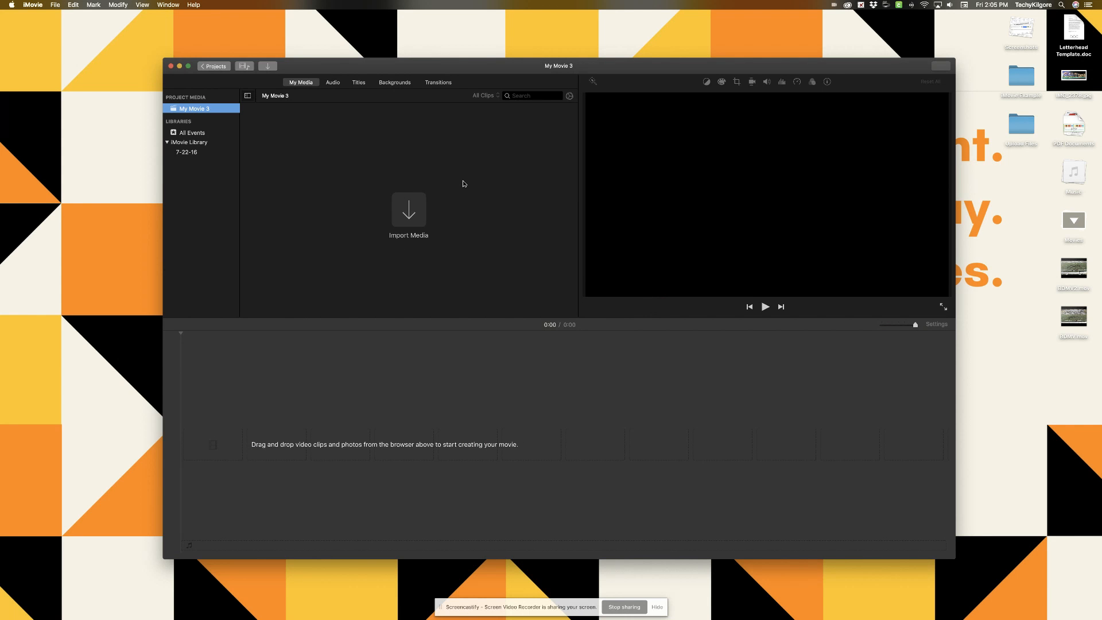
pyautogui.click(468, 442)
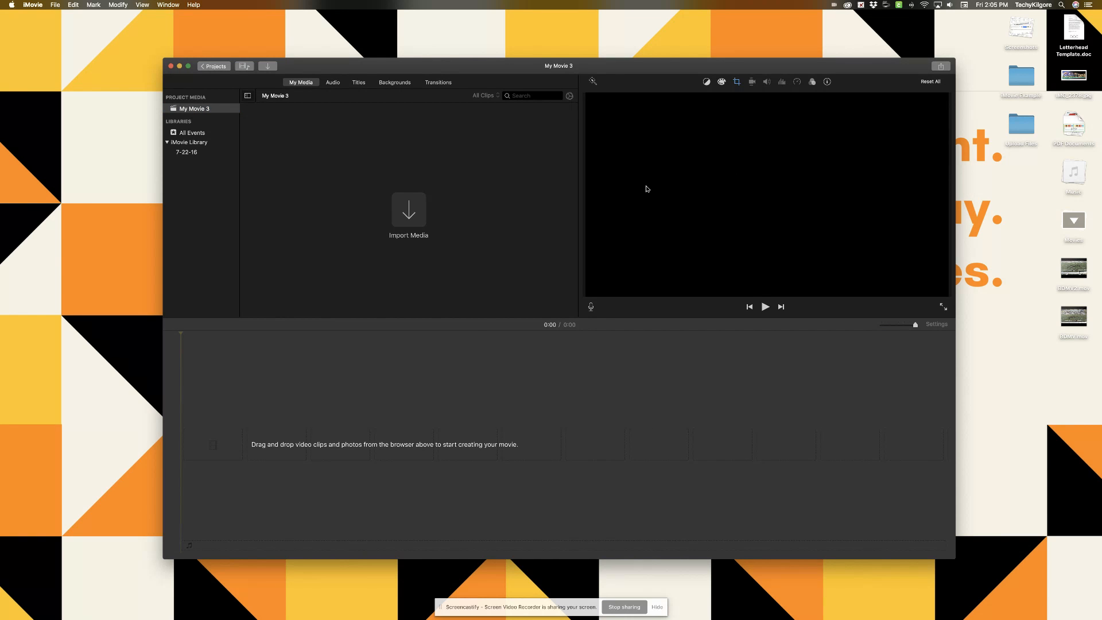
pyautogui.click(409, 210)
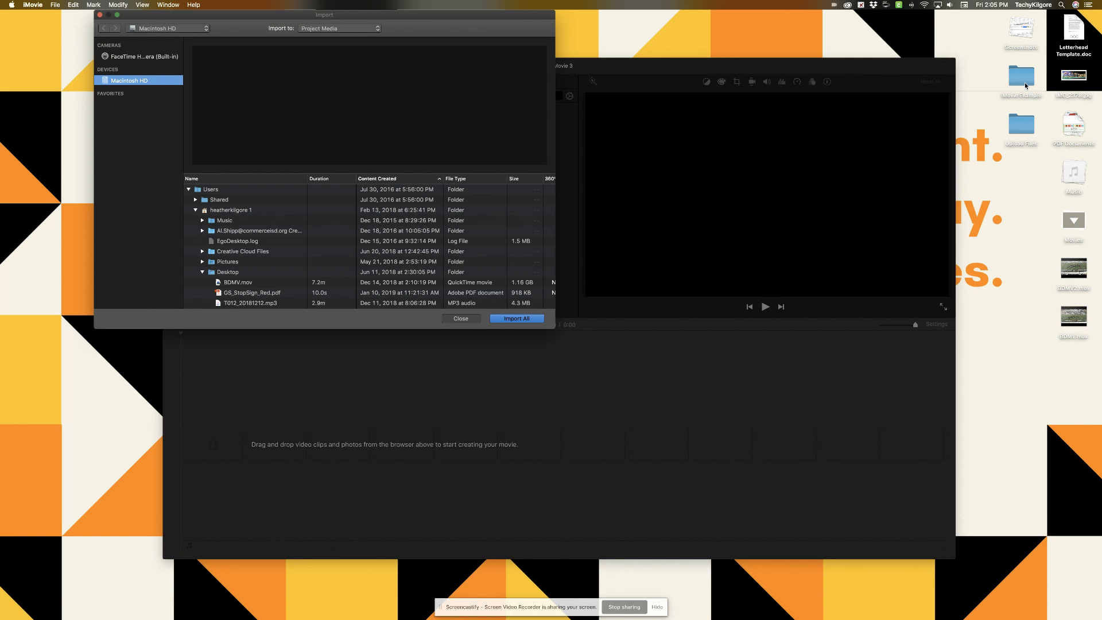
pyautogui.scroll(-10, 257, 278)
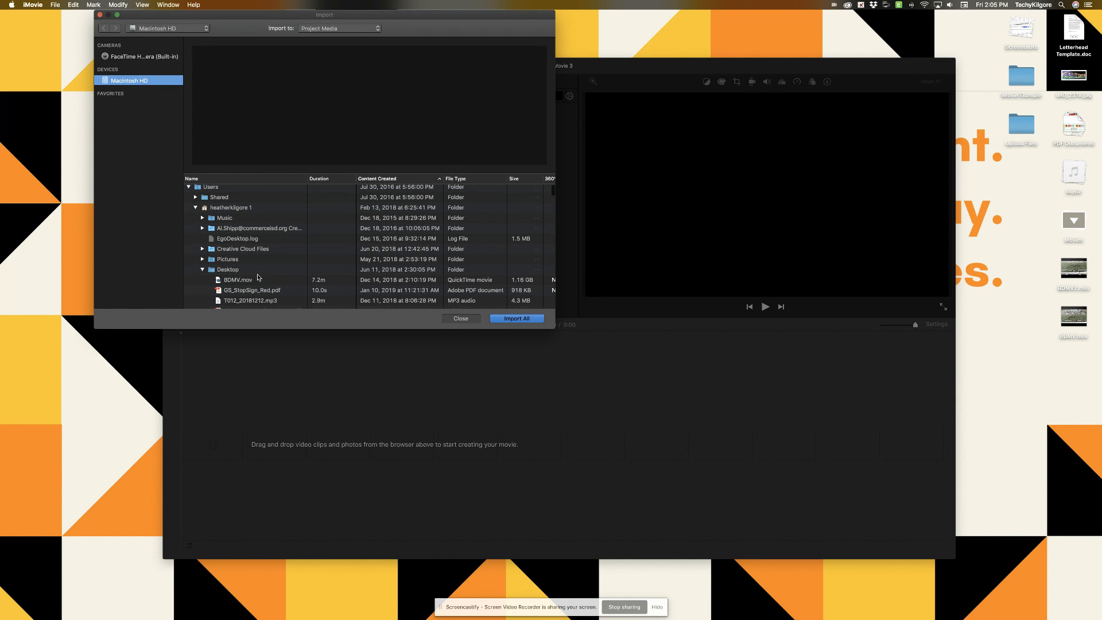
pyautogui.scroll(-3, 258, 277)
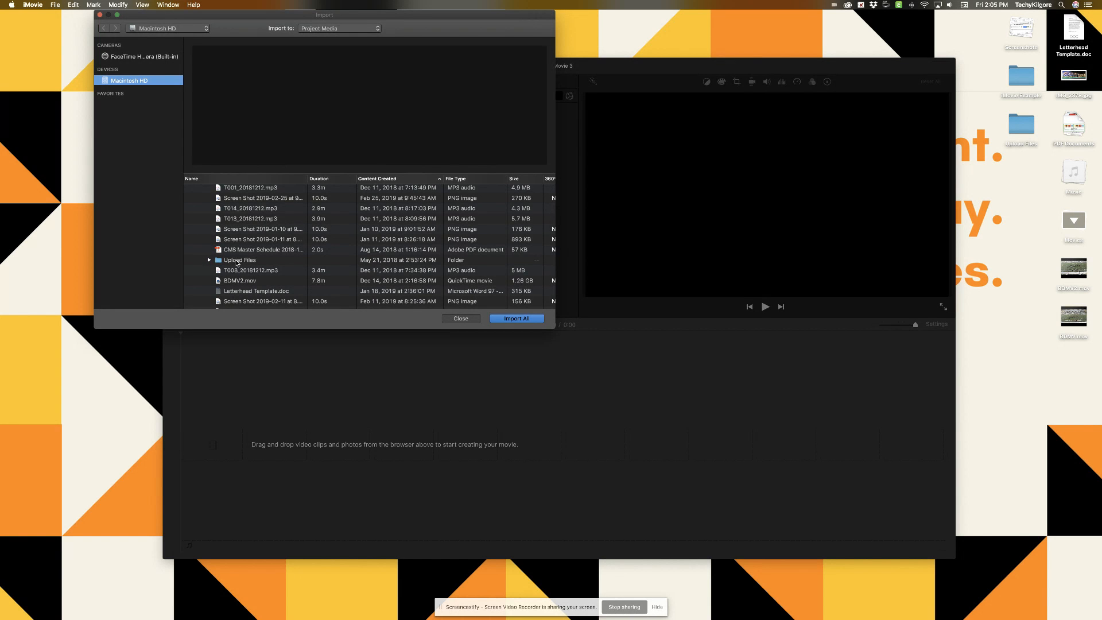
pyautogui.scroll(-4, 238, 262)
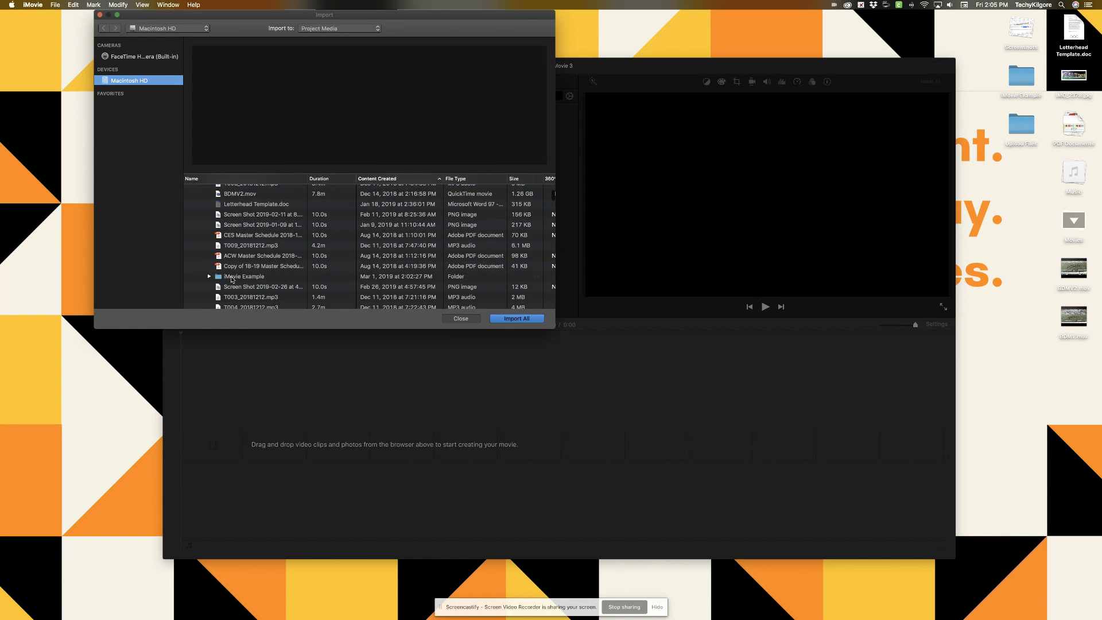
pyautogui.click(232, 278)
pyautogui.doubleClick(232, 278)
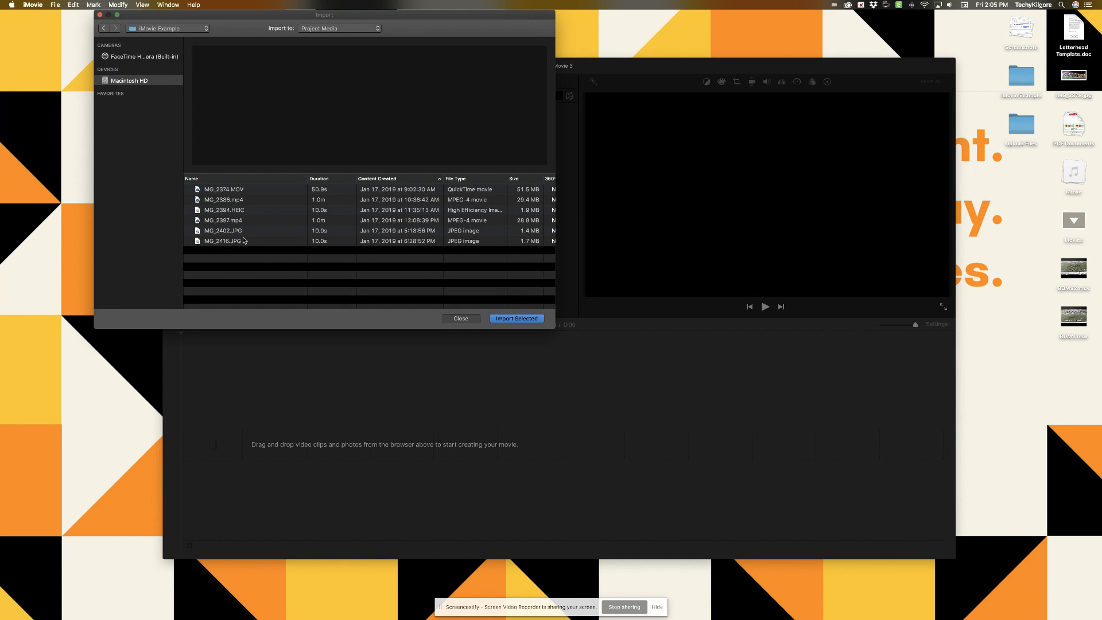
# Step: Import all six files in the iMovie Example folder, from IMG_2374.MOV to IMG_2416.JPG, into the project media
pyautogui.click(235, 192)
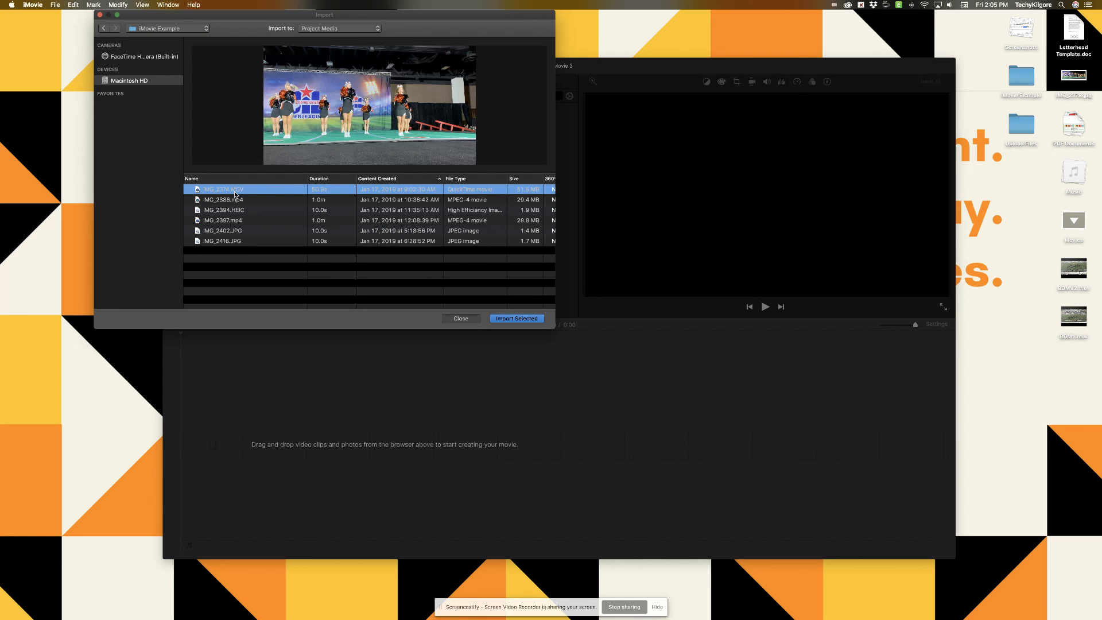
pyautogui.keyDown('super'); pyautogui.click(230, 242); pyautogui.keyUp('super')
pyautogui.keyDown('super'); pyautogui.click(229, 231); pyautogui.keyUp('super')
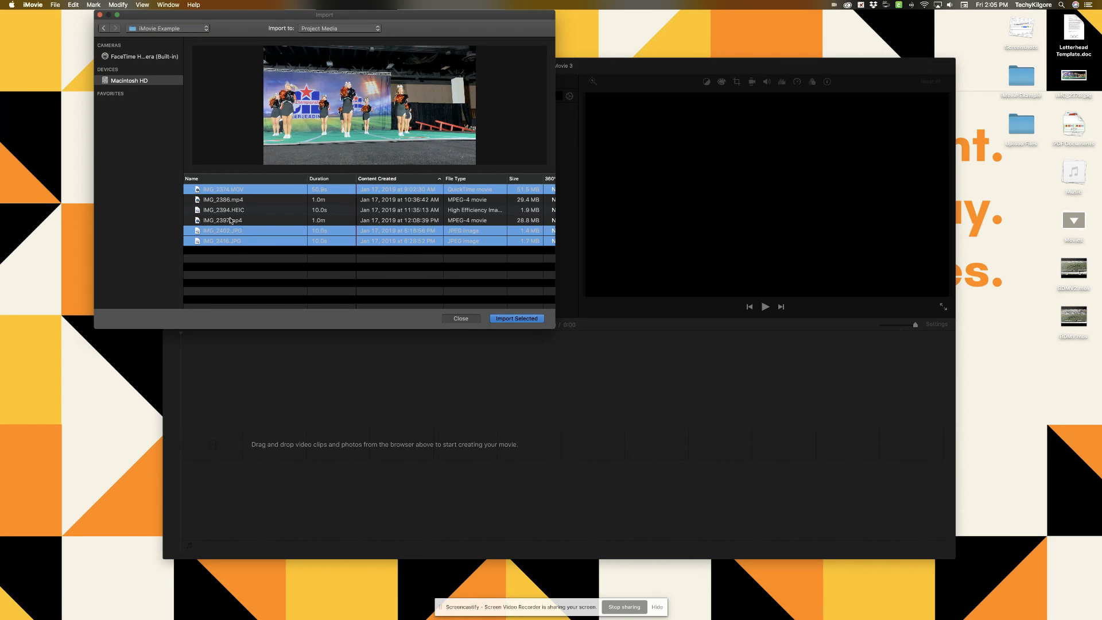
pyautogui.keyDown('super'); pyautogui.click(231, 221); pyautogui.keyUp('super')
pyautogui.keyDown('super'); pyautogui.click(231, 211); pyautogui.keyUp('super')
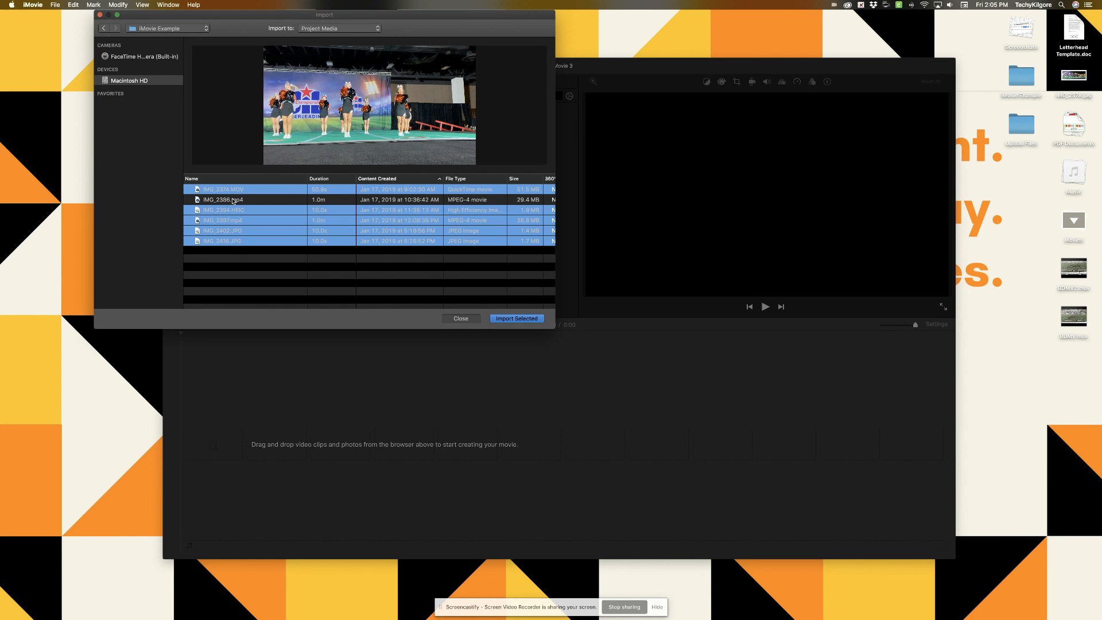
pyautogui.keyDown('super'); pyautogui.click(233, 200); pyautogui.keyUp('super')
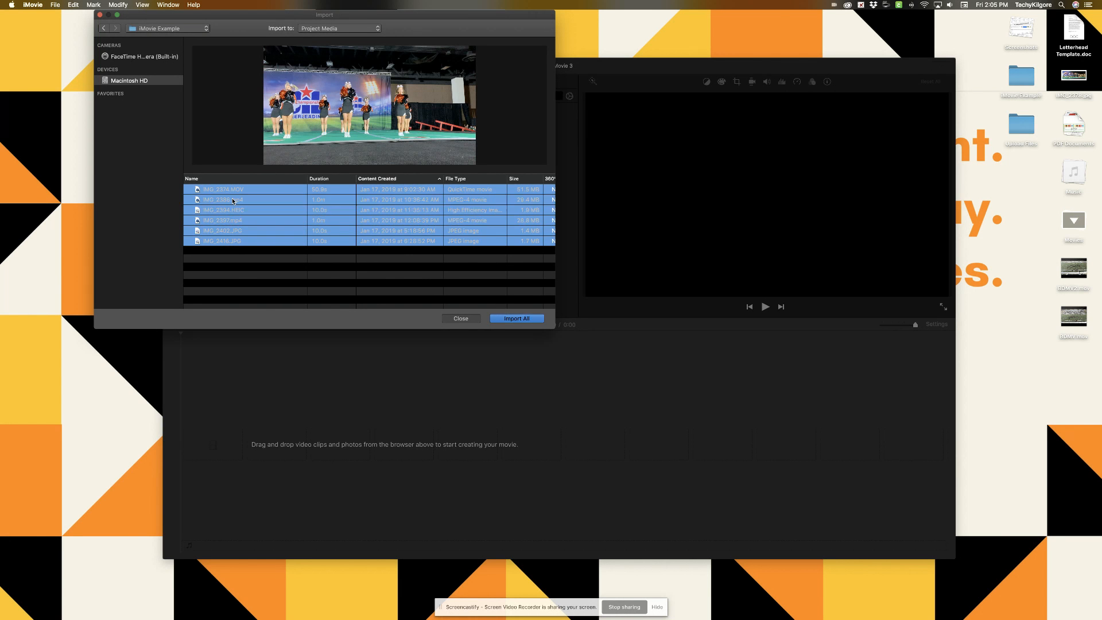
pyautogui.click(522, 322)
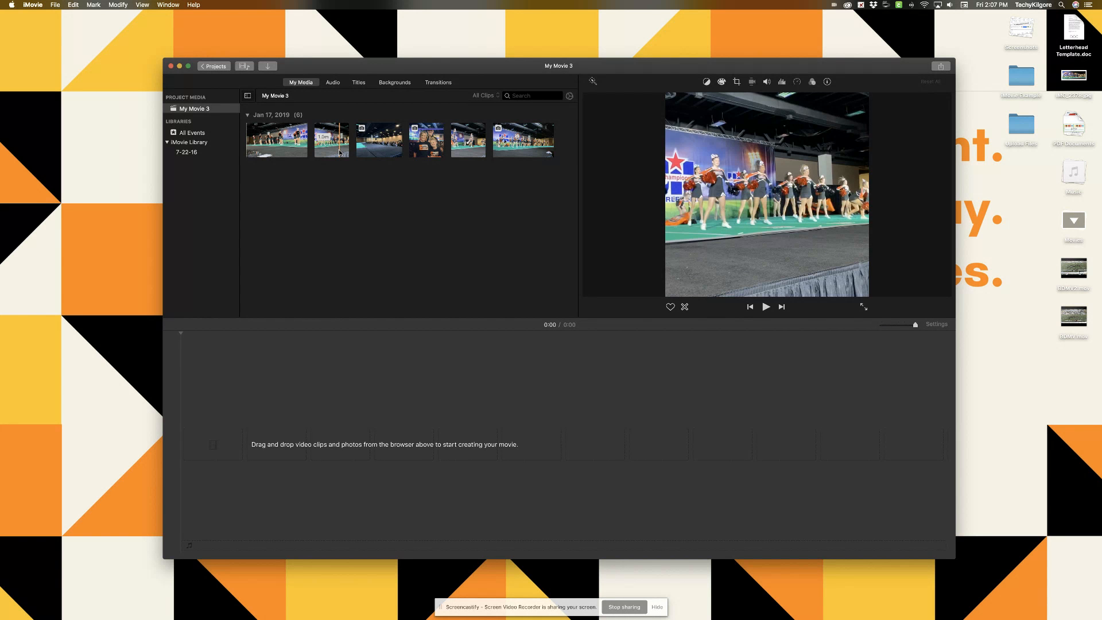
# Step: Place the three videos end to end in the timeline, using the first, second and fifth items of the project media in that order
pyautogui.click(287, 145)
pyautogui.moveTo(288, 145); pyautogui.dragTo(264, 445)
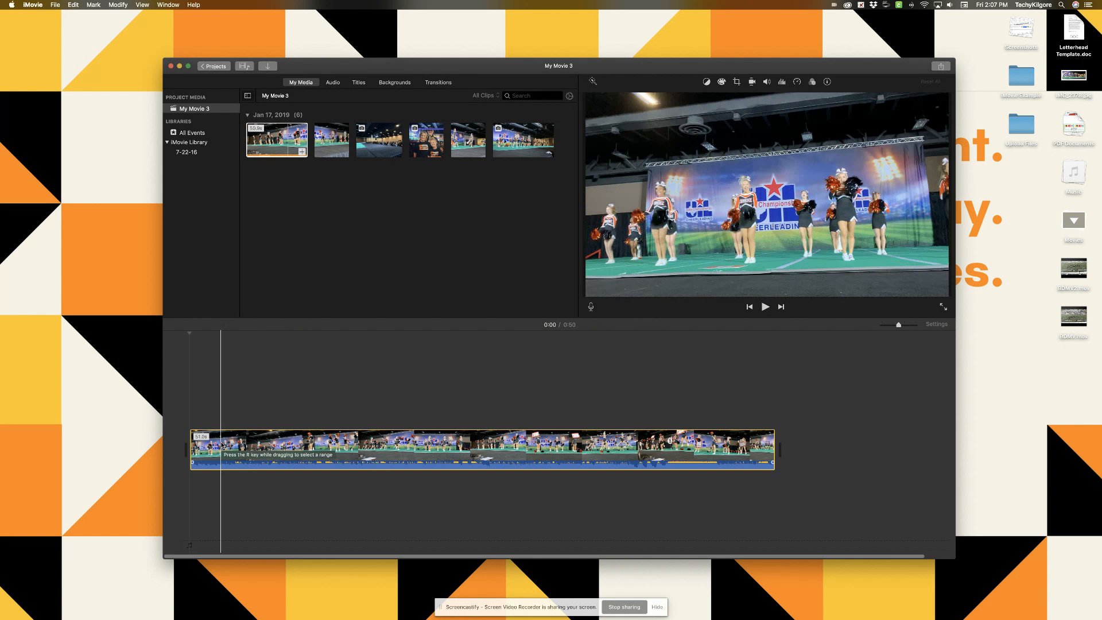
pyautogui.click(304, 153)
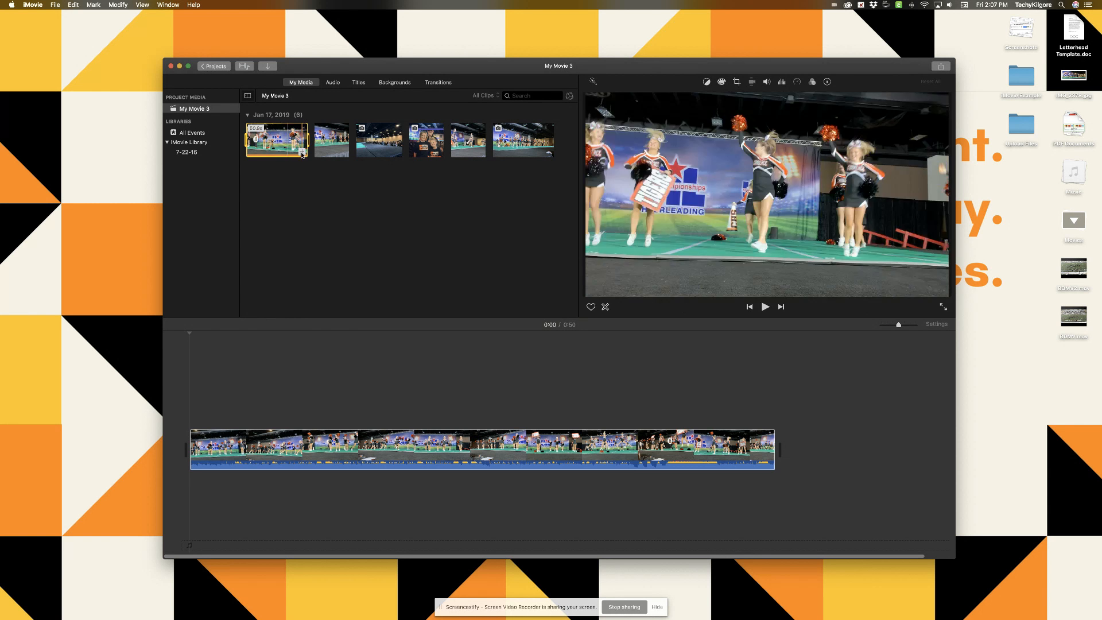
pyautogui.moveTo(331, 151); pyautogui.dragTo(808, 450)
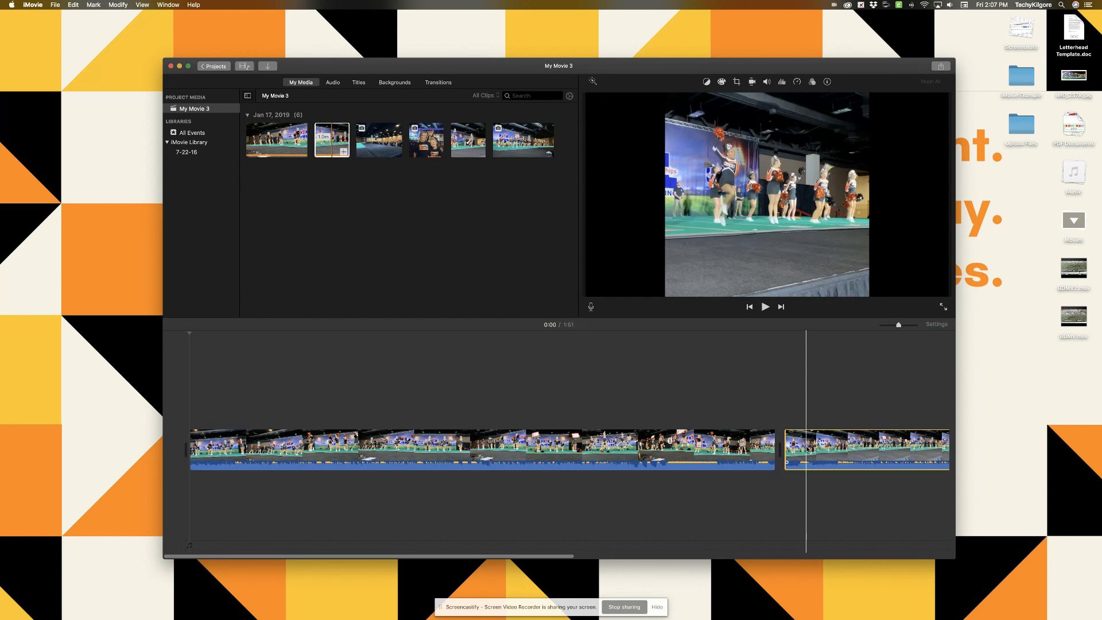
pyautogui.hscroll(10, 808, 449)
pyautogui.hscroll(2, 807, 450)
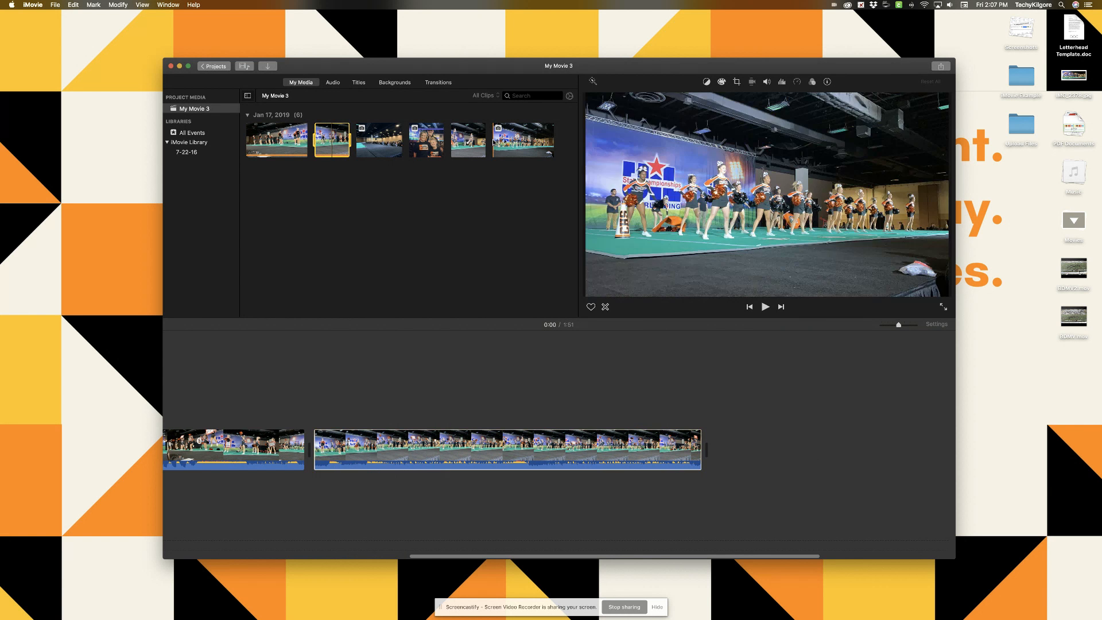
pyautogui.click(468, 140)
pyautogui.press('e')
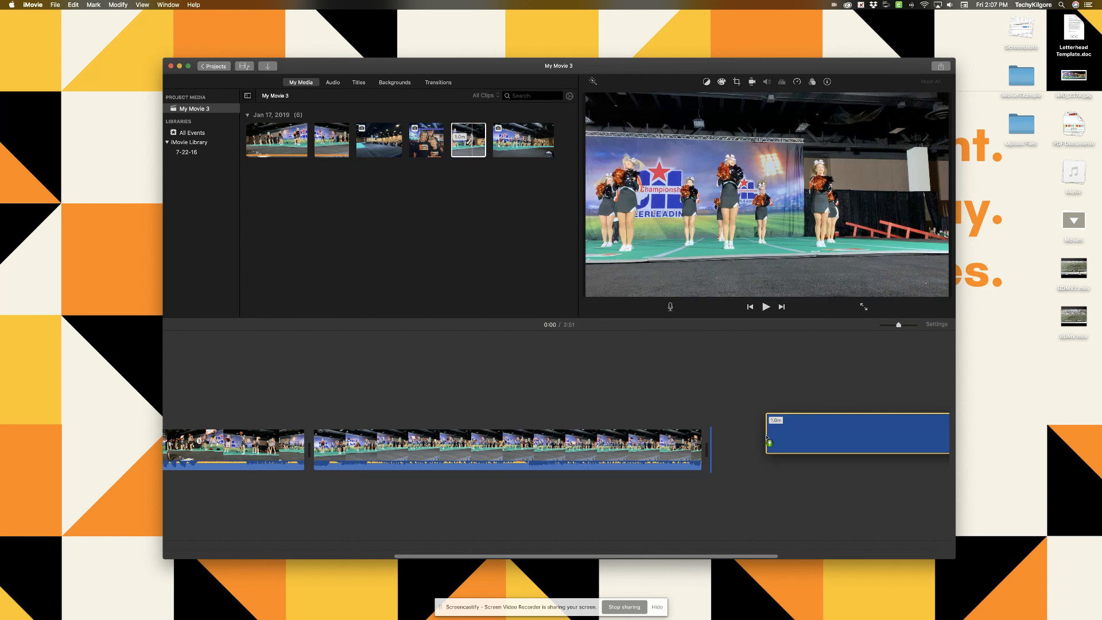
pyautogui.hscroll(10, 755, 438)
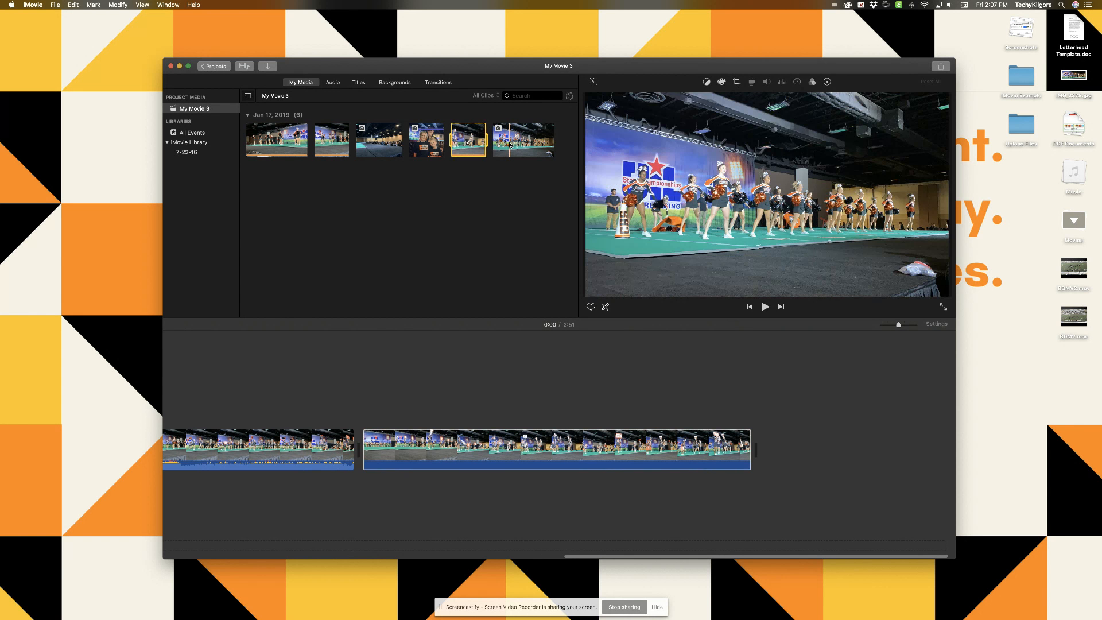
# Step: Append the three photos after the last video, using the sixth, third and fourth items of the project media in that order
pyautogui.moveTo(511, 144); pyautogui.dragTo(793, 439)
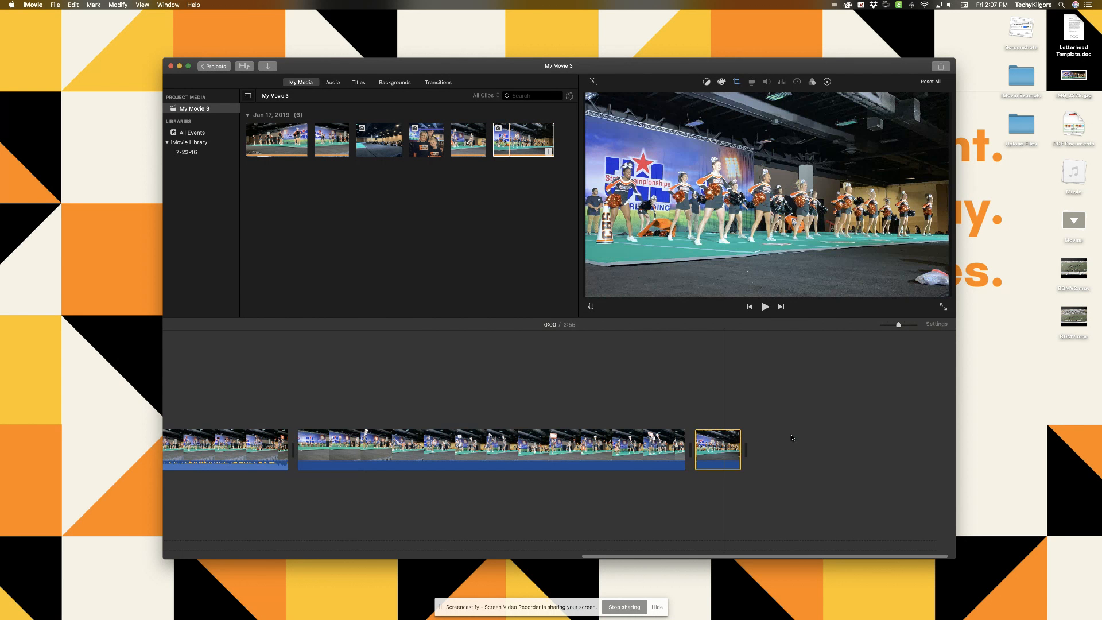
pyautogui.moveTo(387, 141); pyautogui.dragTo(821, 456)
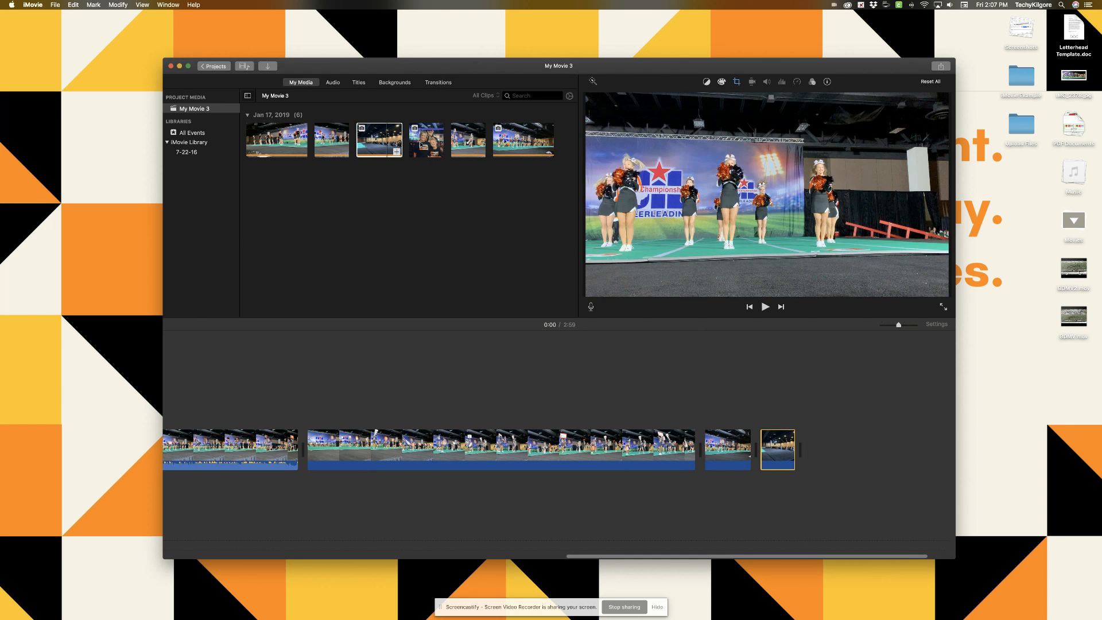
pyautogui.moveTo(426, 140); pyautogui.dragTo(830, 465)
# Step: Review the assembled timeline from its start and zoom it in until the first clip fills the visible width
pyautogui.hscroll(-10, 517, 453)
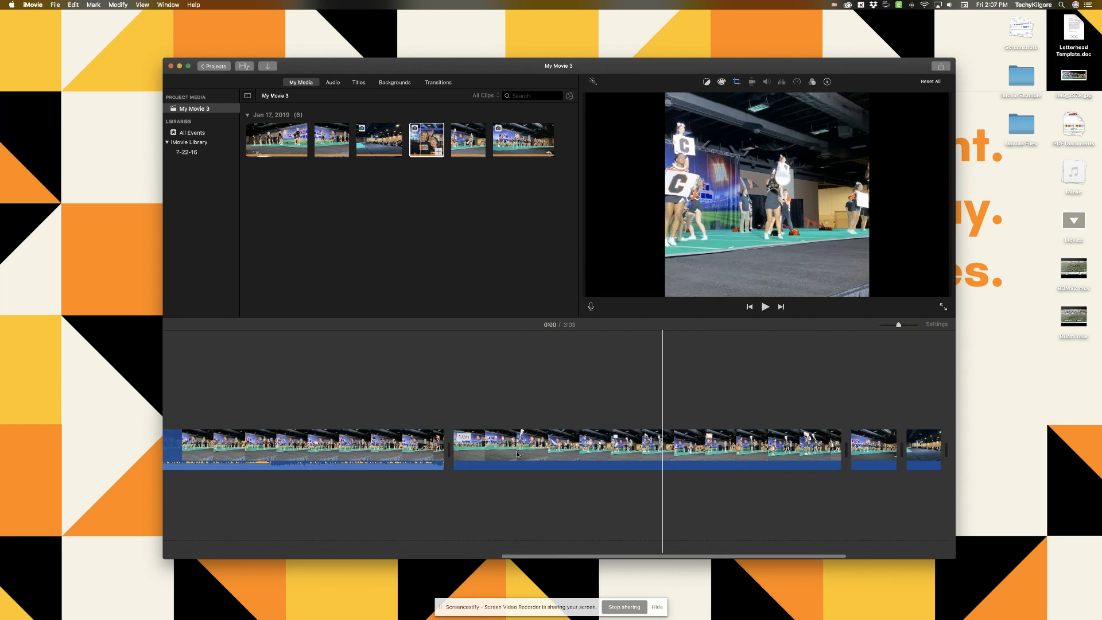
pyautogui.hscroll(-5, 517, 454)
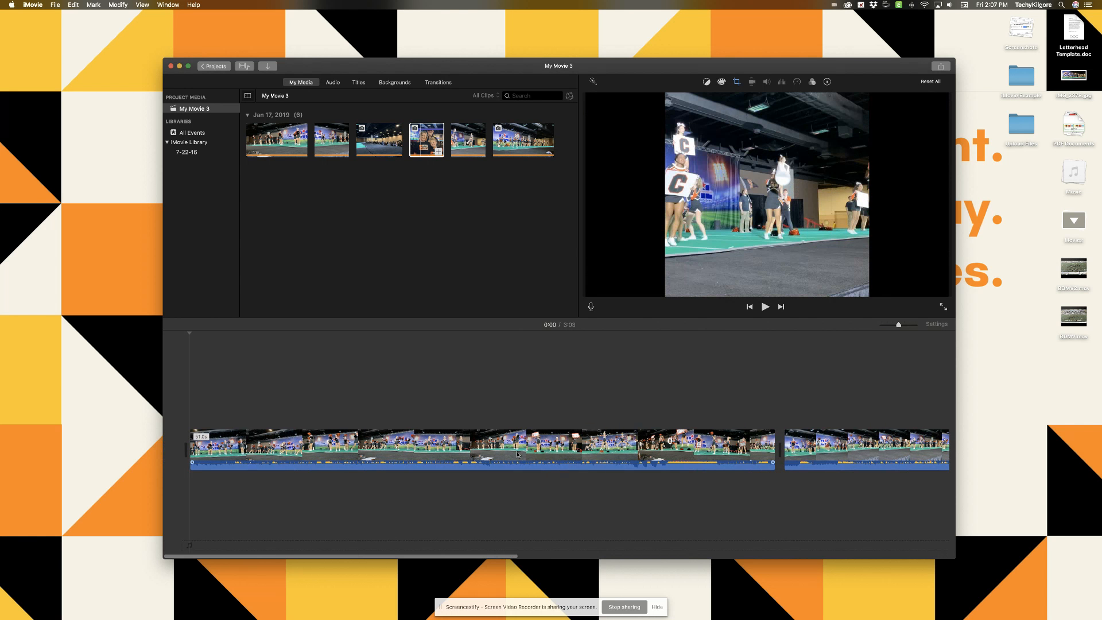
pyautogui.hscroll(2, 559, 453)
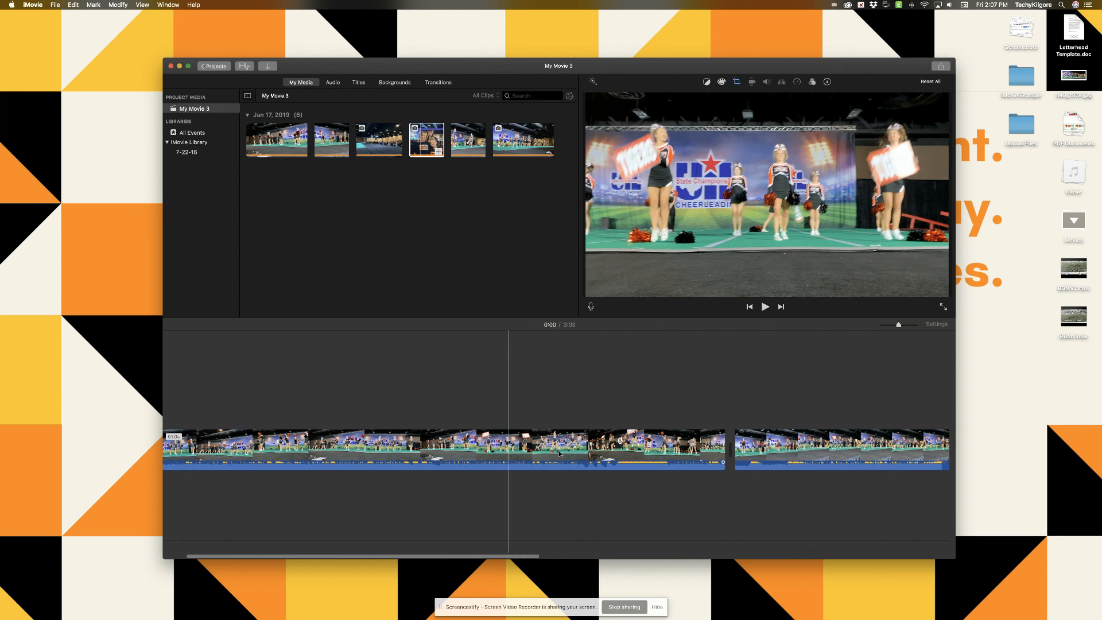
pyautogui.hscroll(-2, 560, 454)
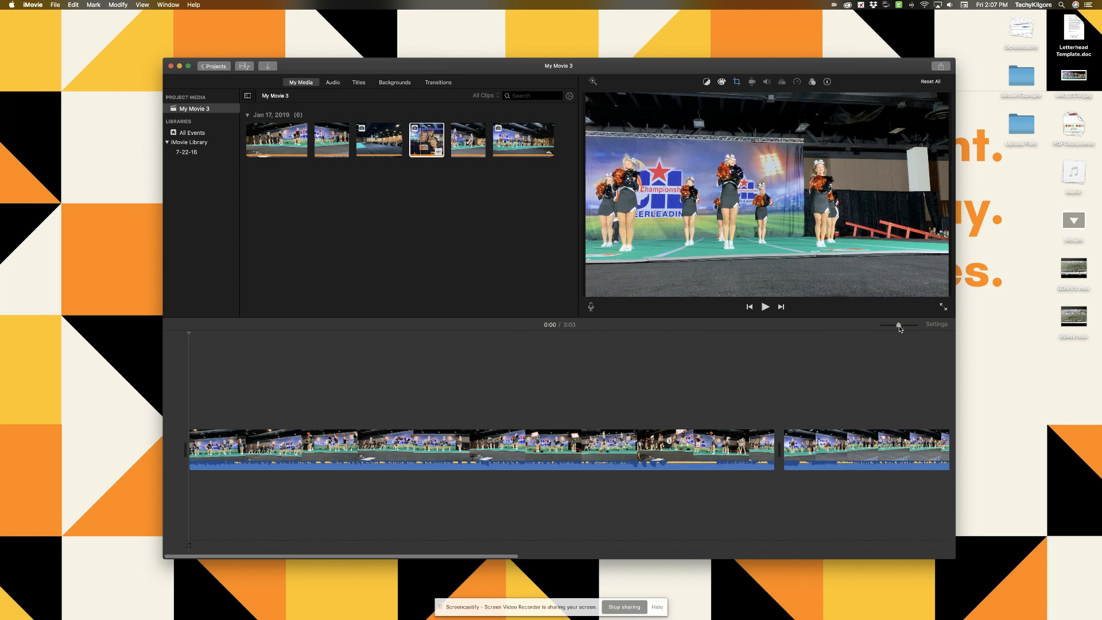
pyautogui.moveTo(899, 325); pyautogui.dragTo(914, 327)
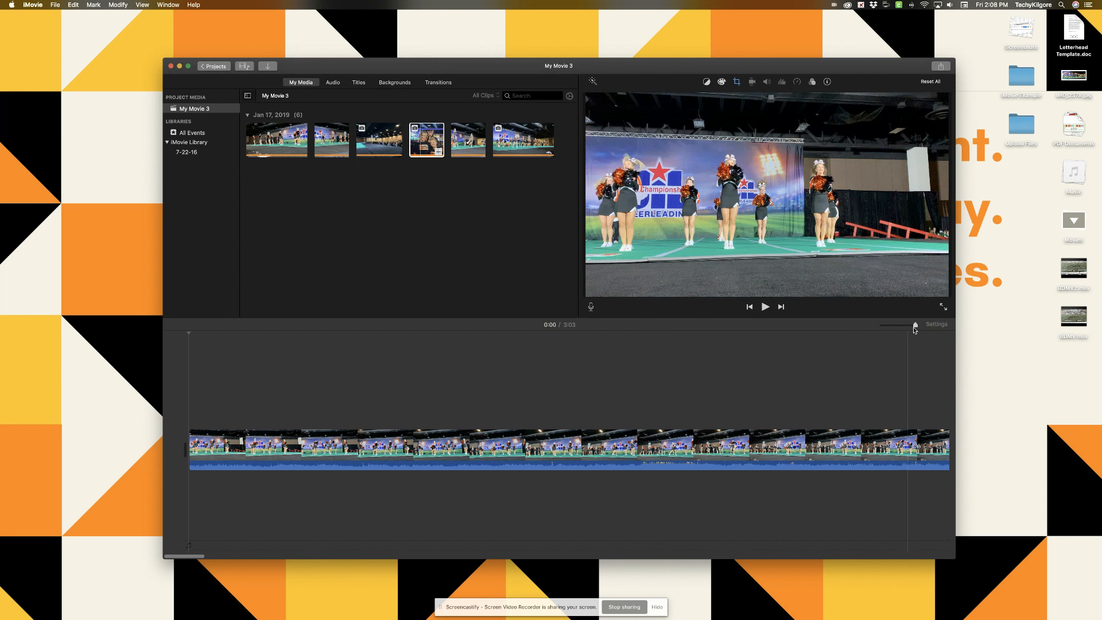
pyautogui.moveTo(914, 326)
pyautogui.mouseDown()
pyautogui.moveTo(894, 327)
pyautogui.moveTo(903, 327)
pyautogui.mouseUp()
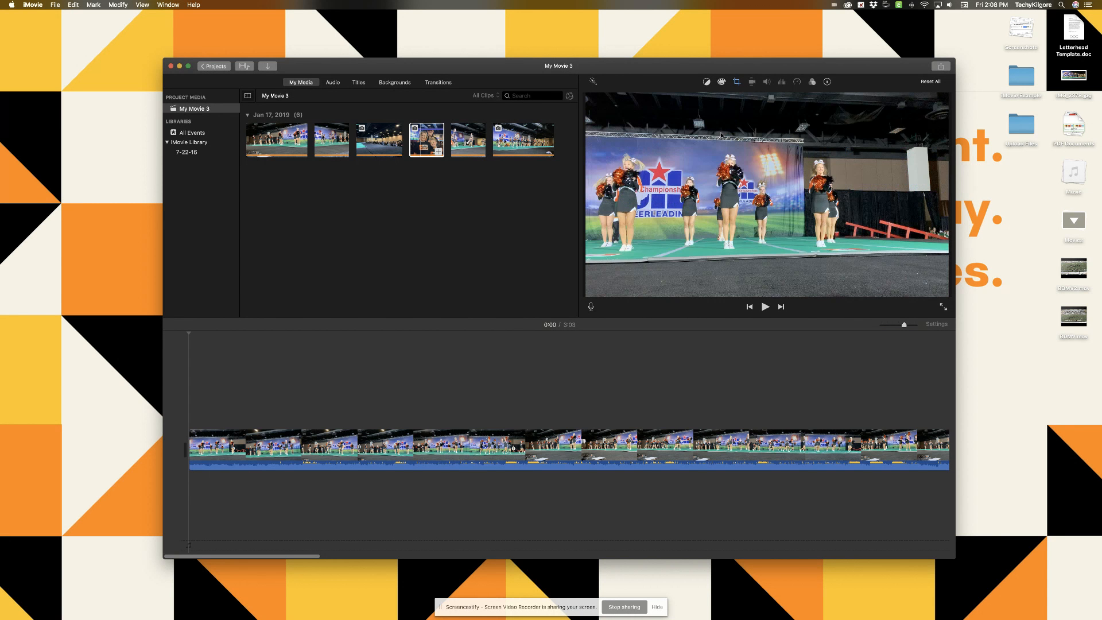
# Step: Examine the color balance, color correction and cropping options for the selected photo
pyautogui.click(706, 82)
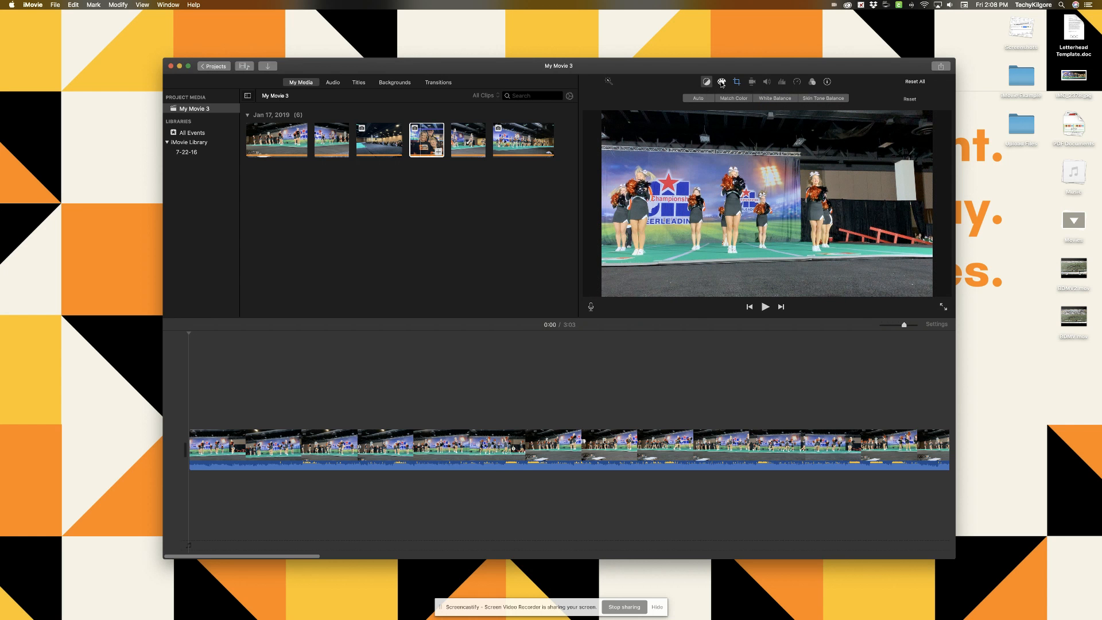
pyautogui.click(721, 82)
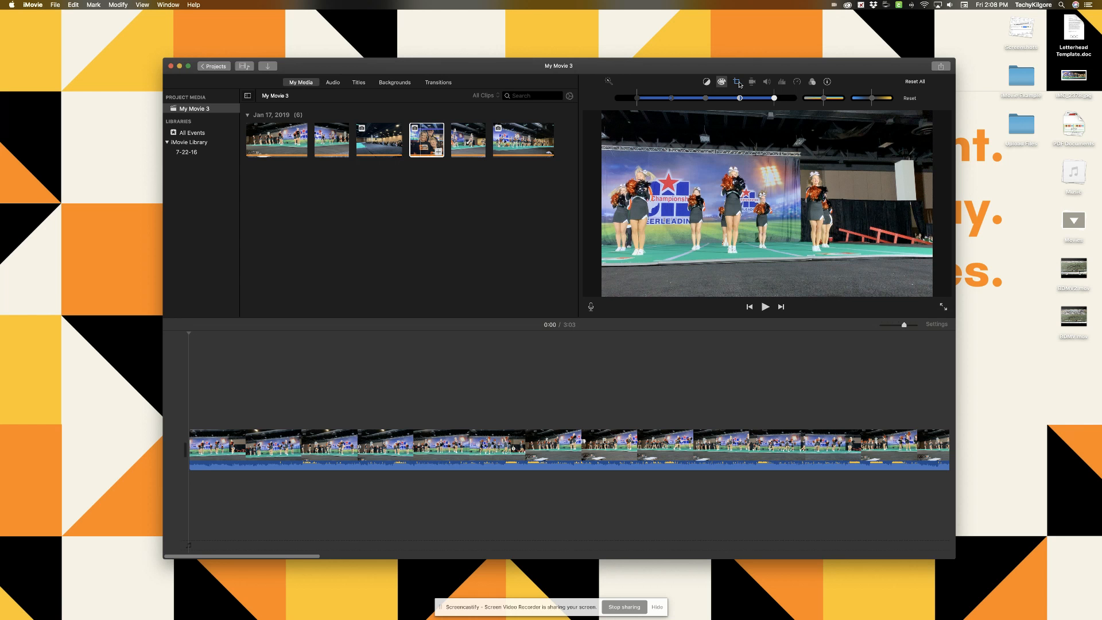
pyautogui.click(737, 82)
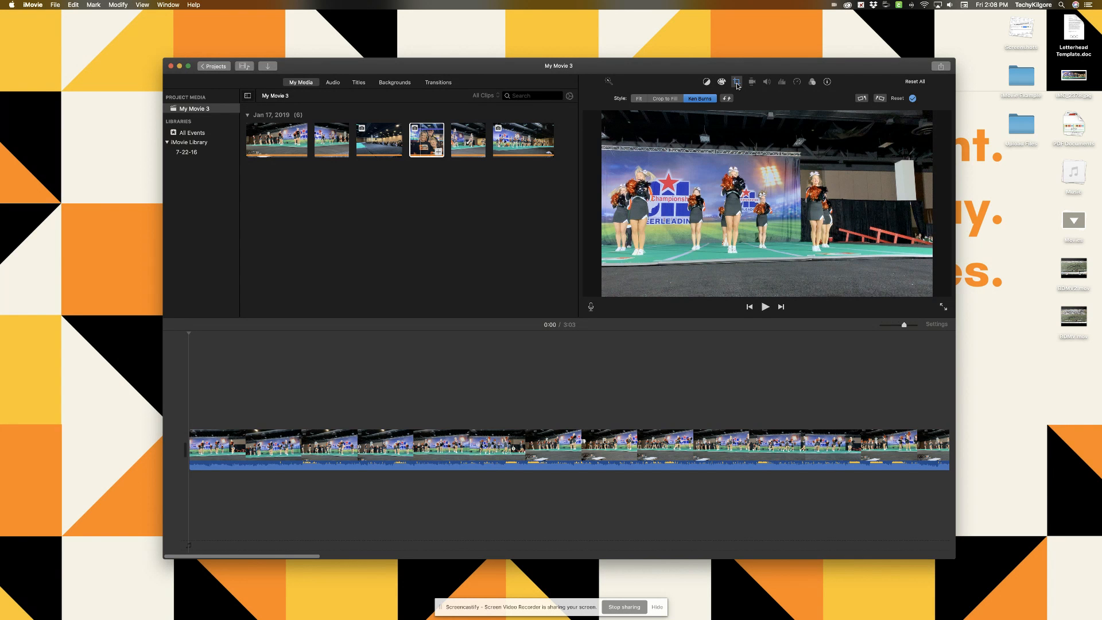
pyautogui.click(740, 83)
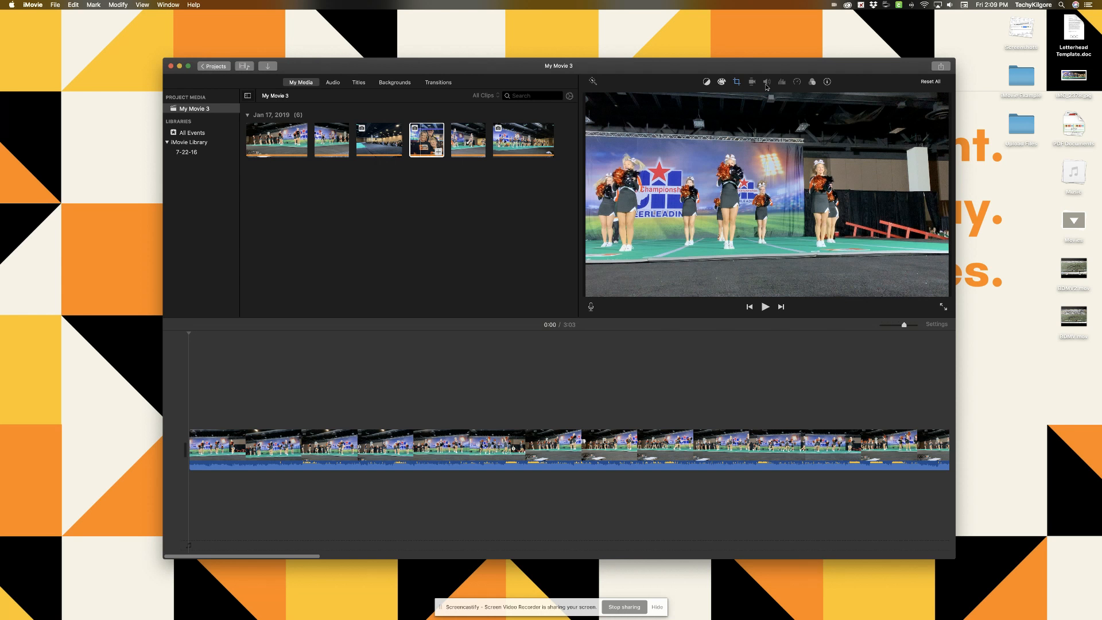
pyautogui.click(722, 81)
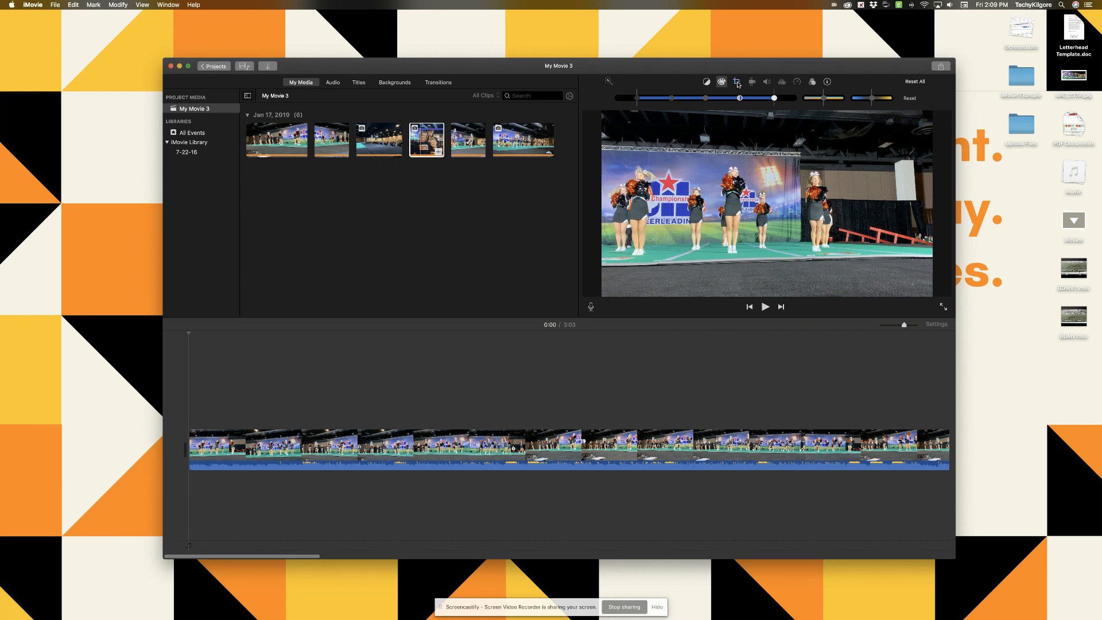
pyautogui.click(737, 84)
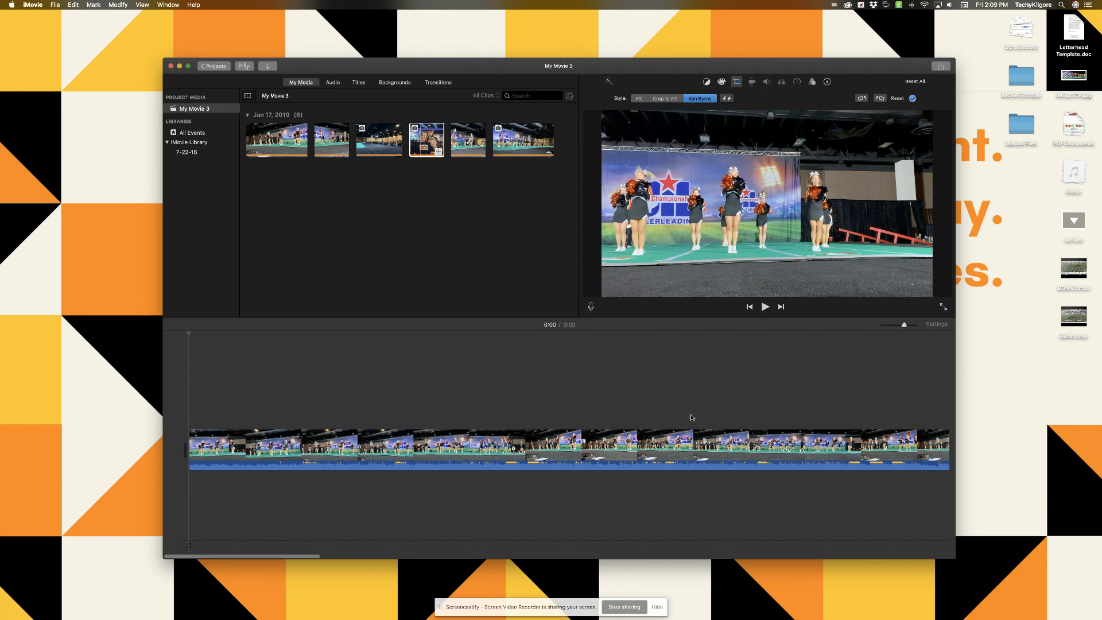
# Step: Select the first video clip at 0:16 and examine its volume and stabilization options
pyautogui.click(665, 464)
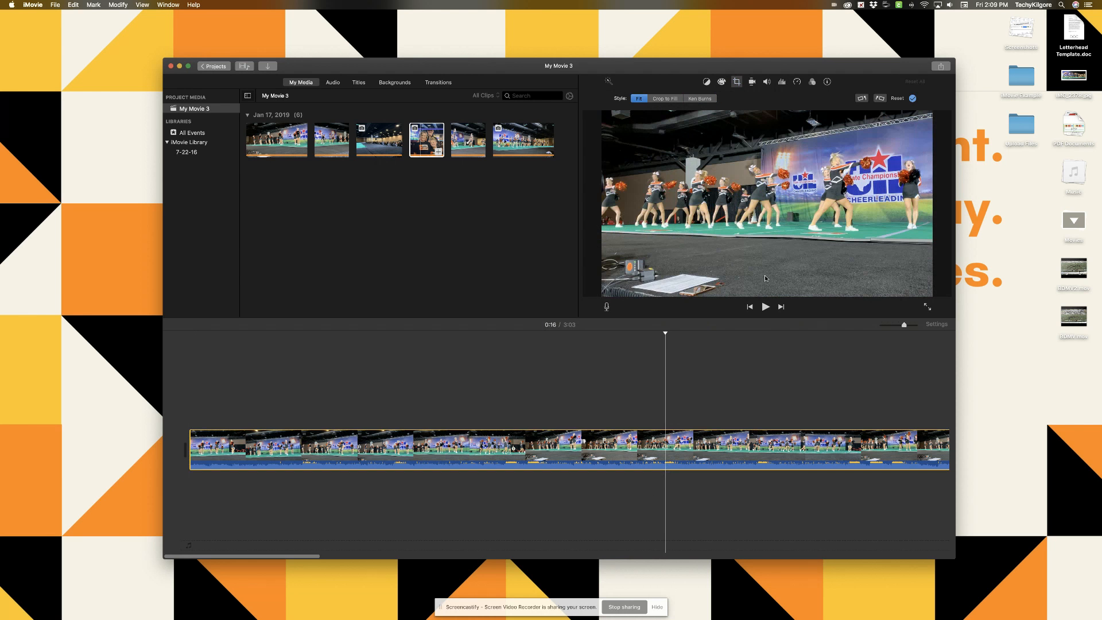
pyautogui.click(767, 83)
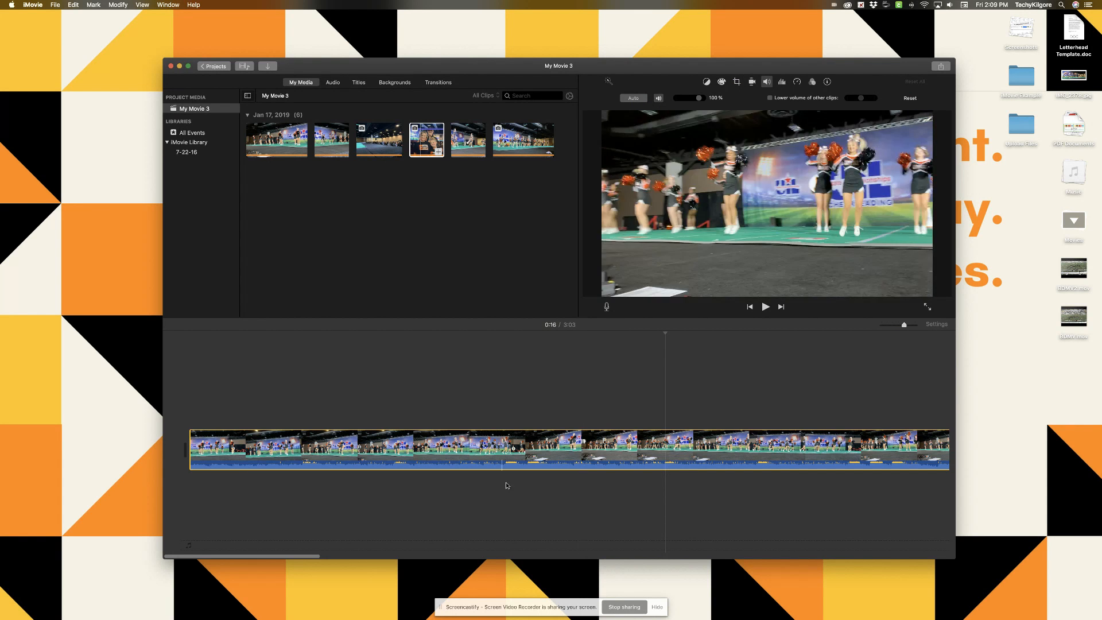
pyautogui.click(751, 82)
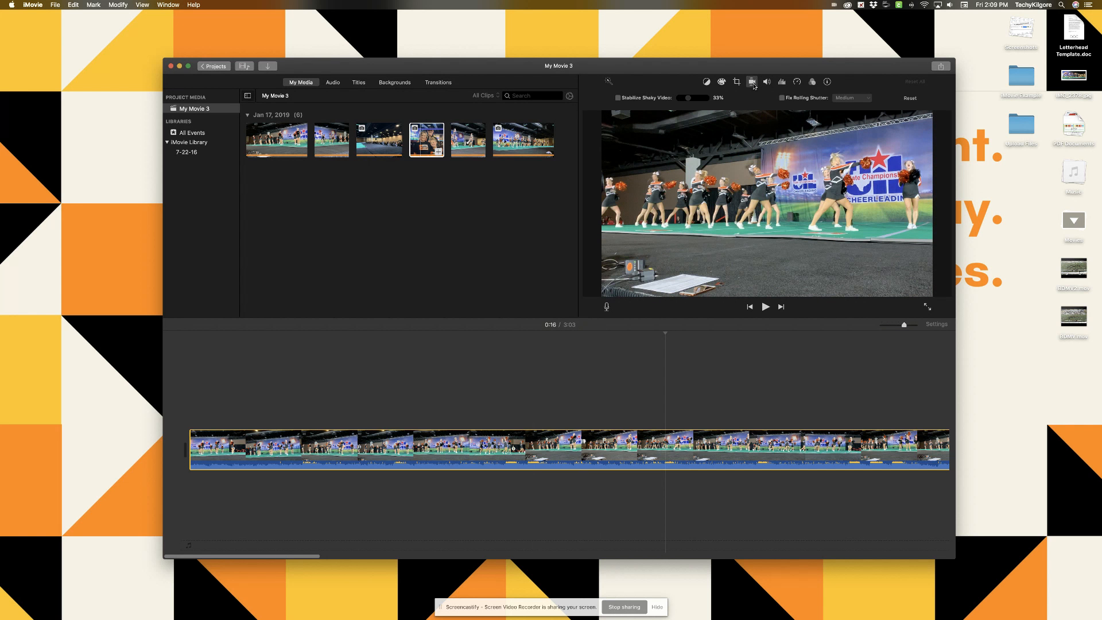
# Step: Examine the first video clip's volume, noise reduction and equalizer, speed, filter and audio effect, and clip information options
pyautogui.click(767, 82)
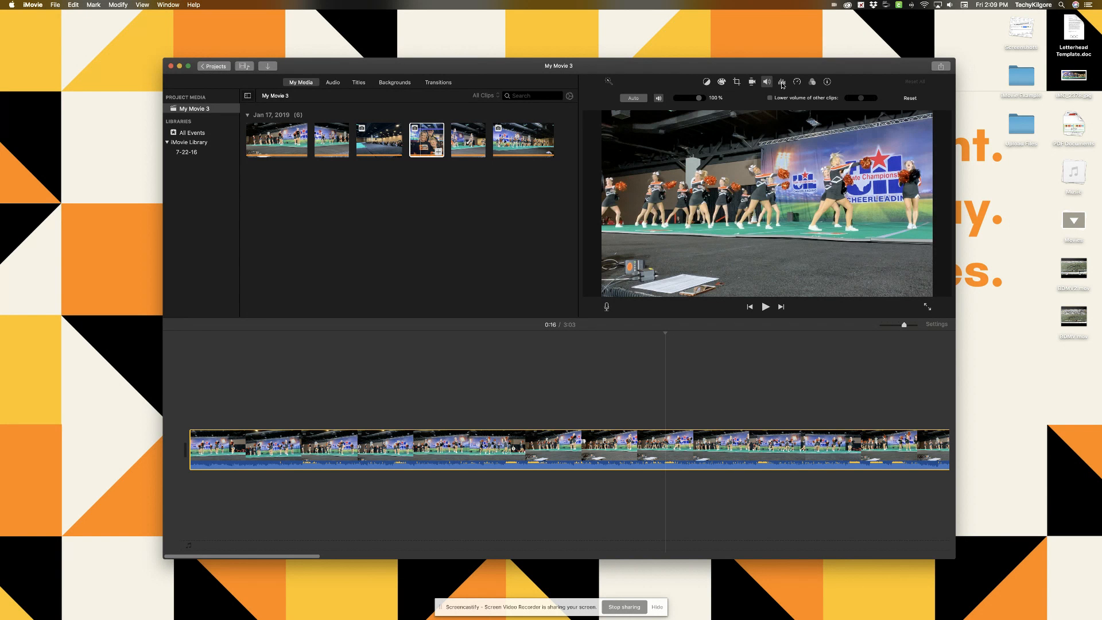
pyautogui.click(782, 82)
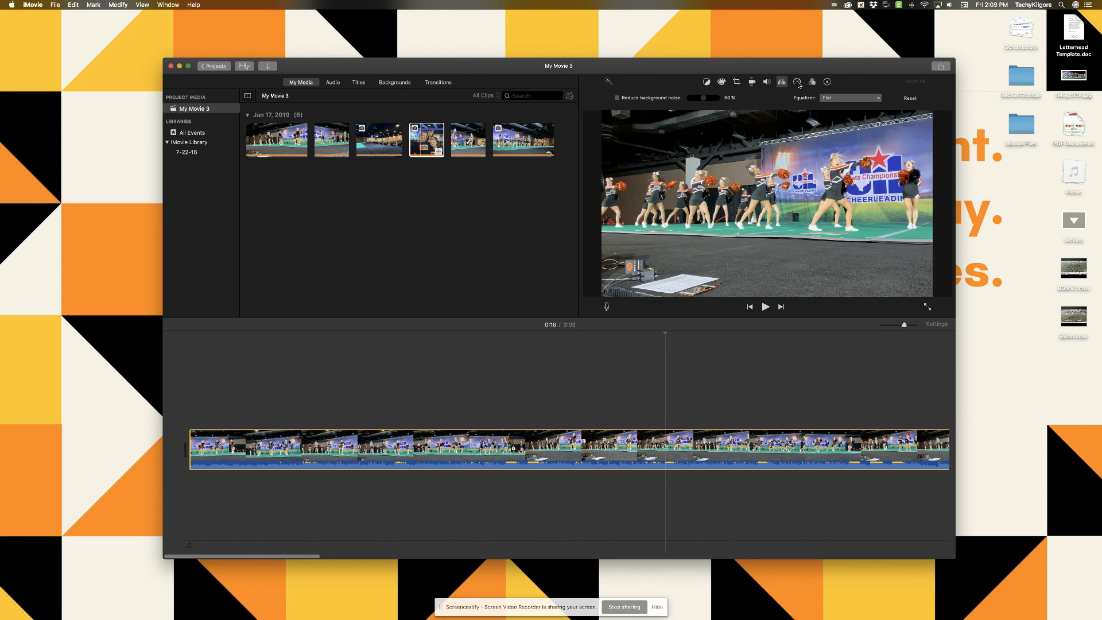
pyautogui.click(797, 82)
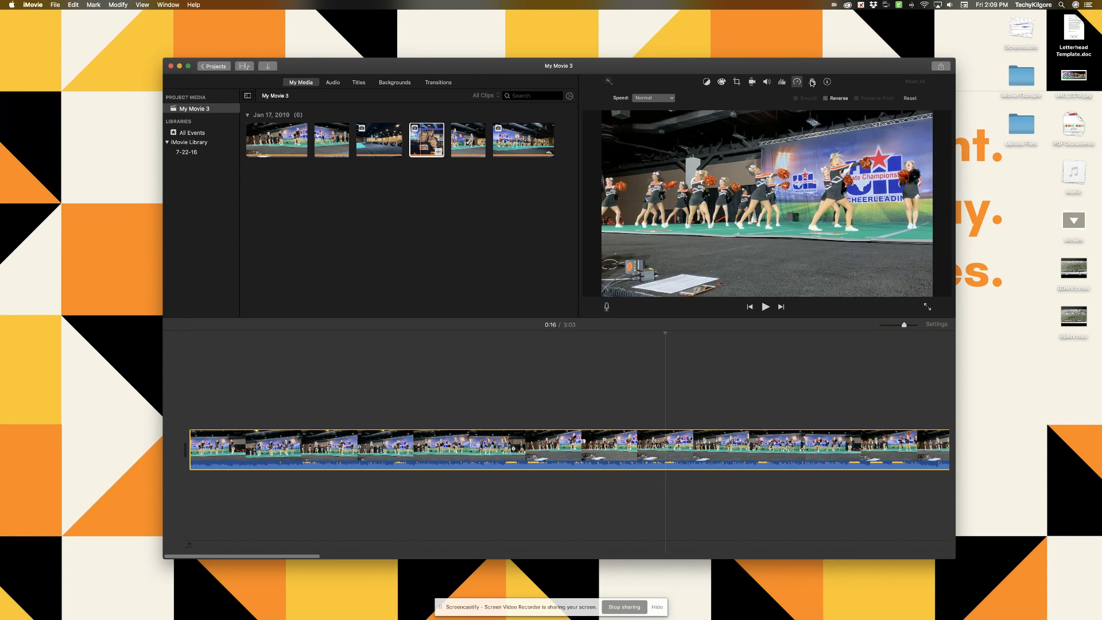
pyautogui.click(812, 82)
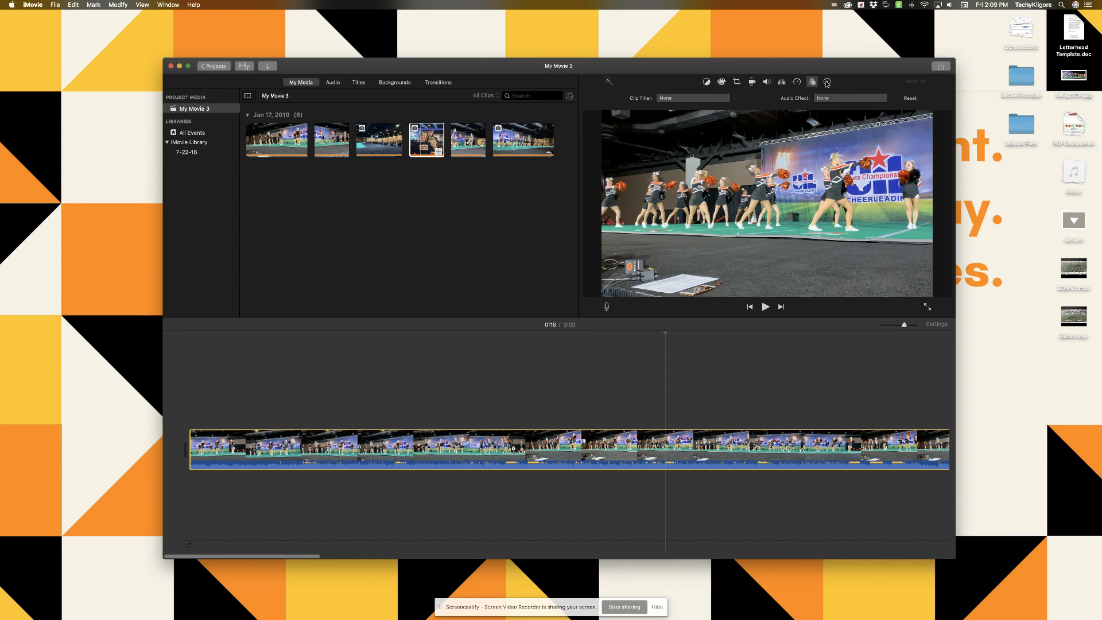
pyautogui.click(827, 82)
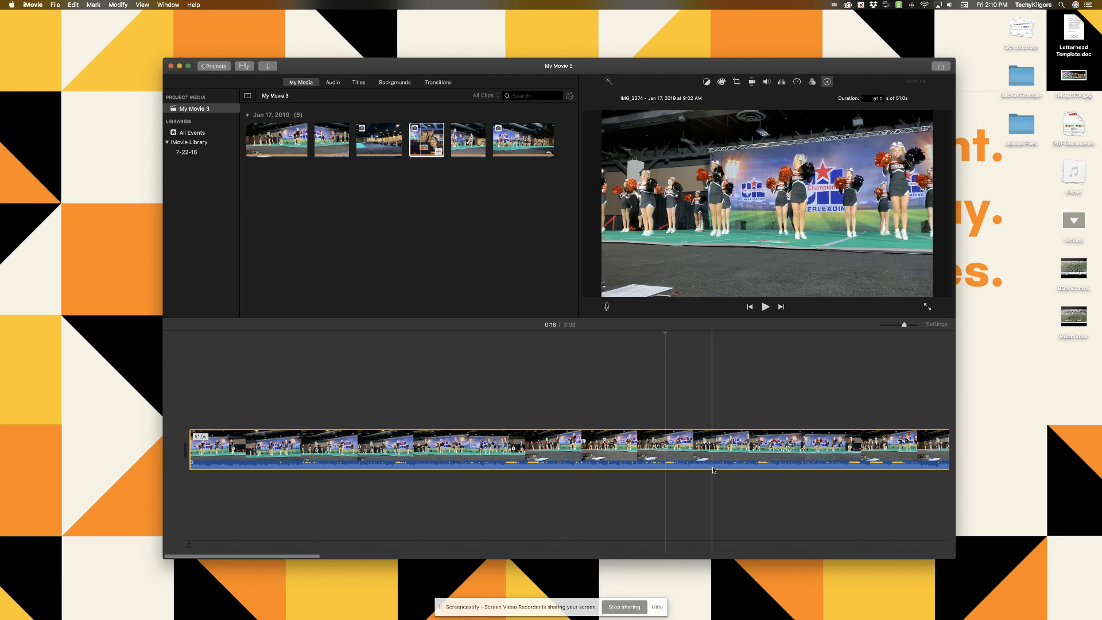
# Step: Set the duration of the first photo after the last video to 10 seconds
pyautogui.hscroll(10, 712, 467)
pyautogui.hscroll(15, 712, 467)
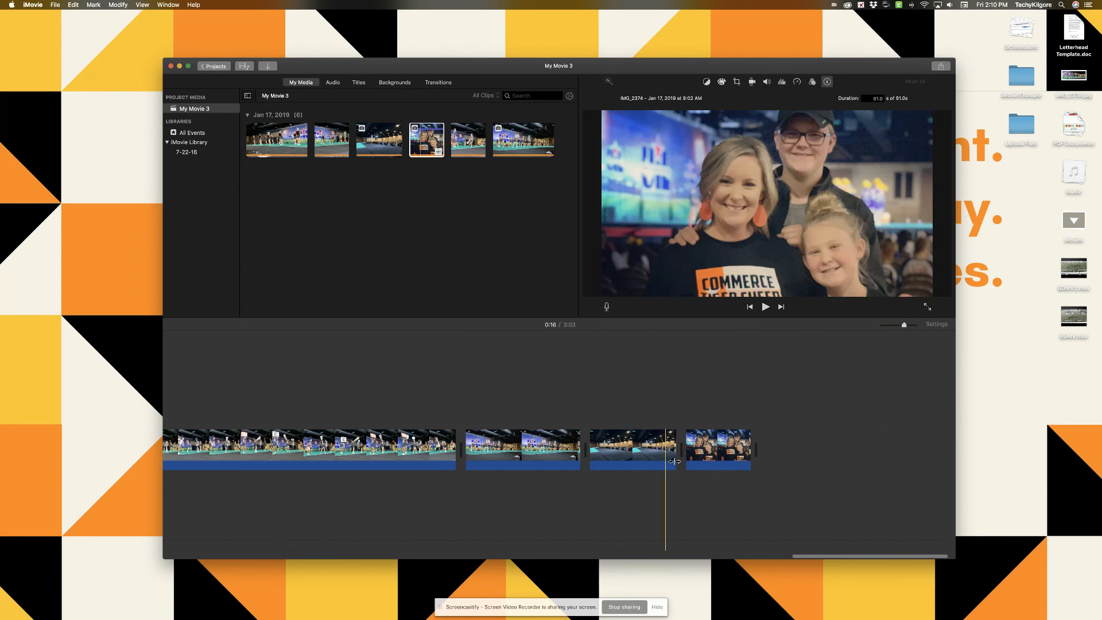
pyautogui.click(615, 447)
pyautogui.click(554, 447)
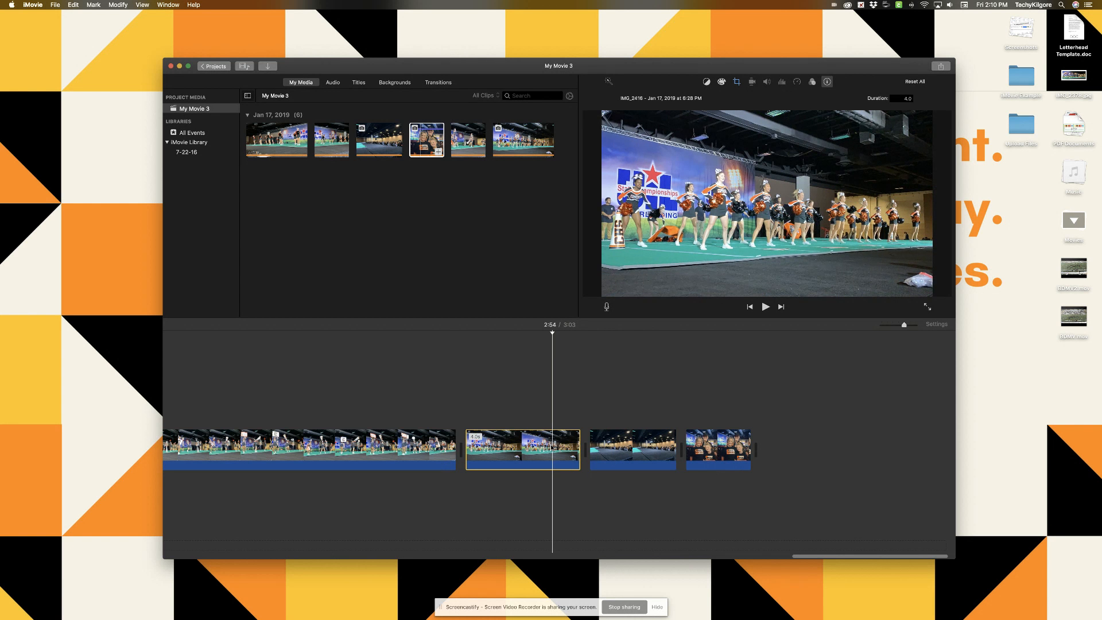
pyautogui.click(904, 98)
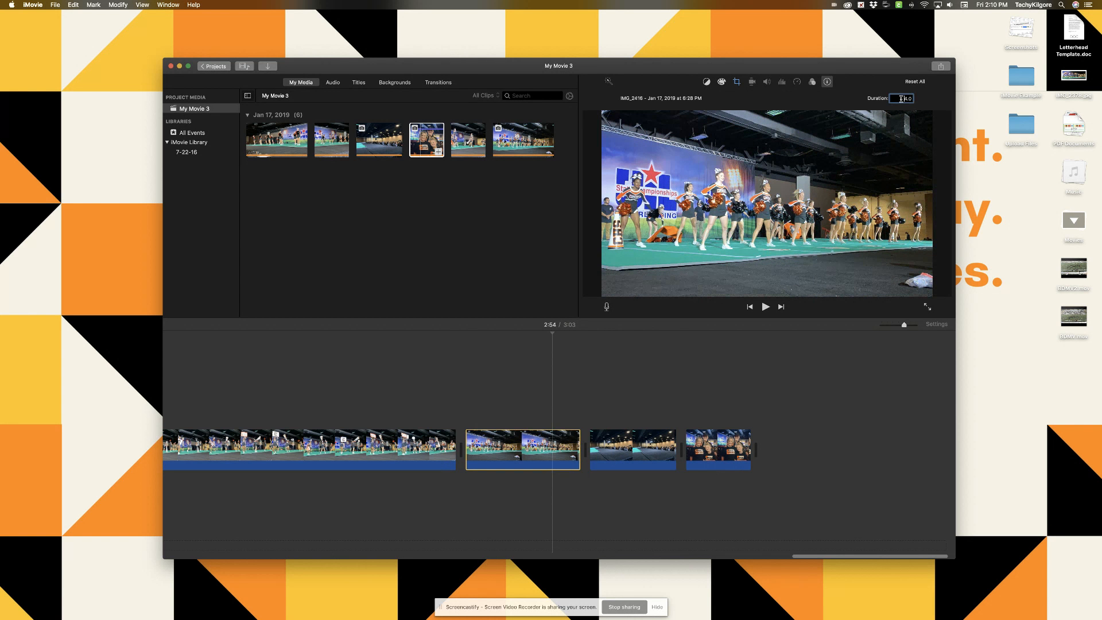
pyautogui.write('10')
pyautogui.click(855, 99)
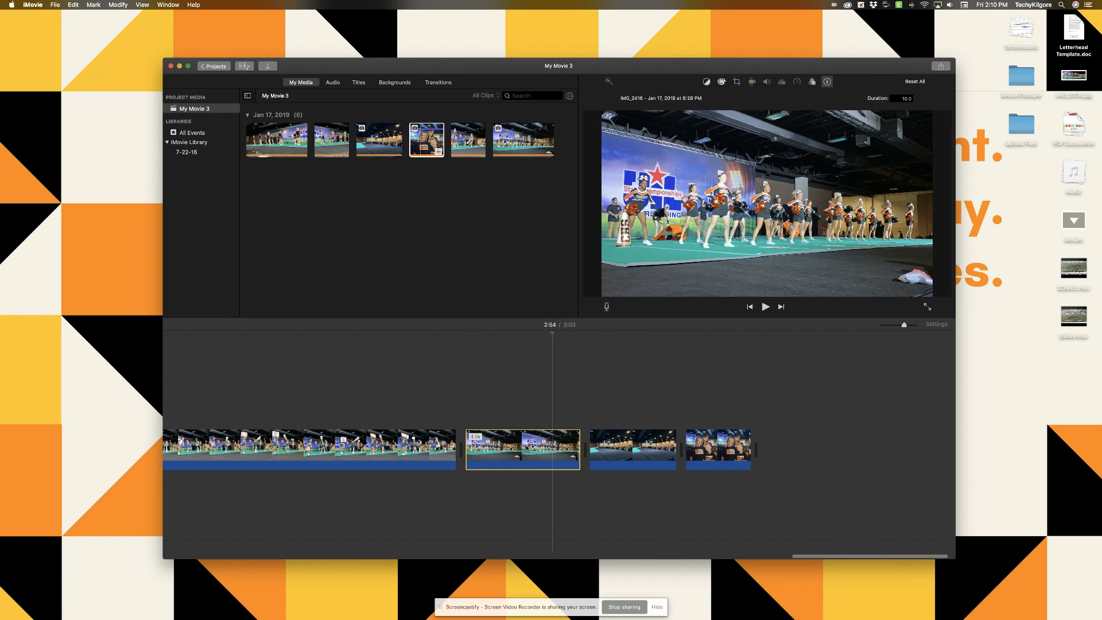
# Step: Shrink the first photo's Ken Burns end frame around the cheerleaders on the right side of the stage
pyautogui.click(473, 449)
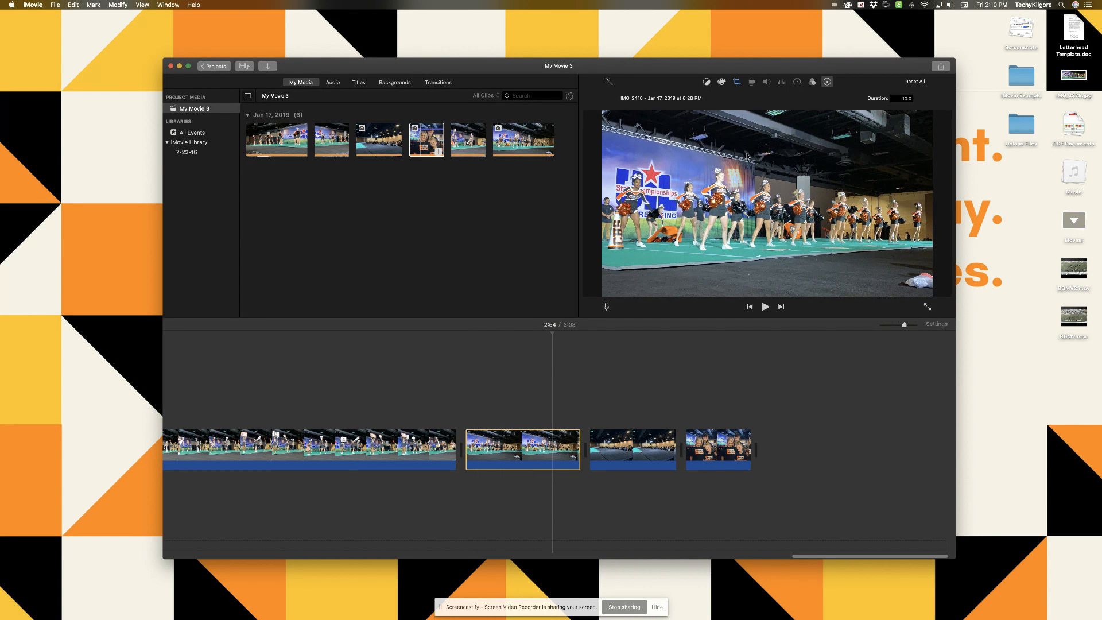
pyautogui.click(737, 82)
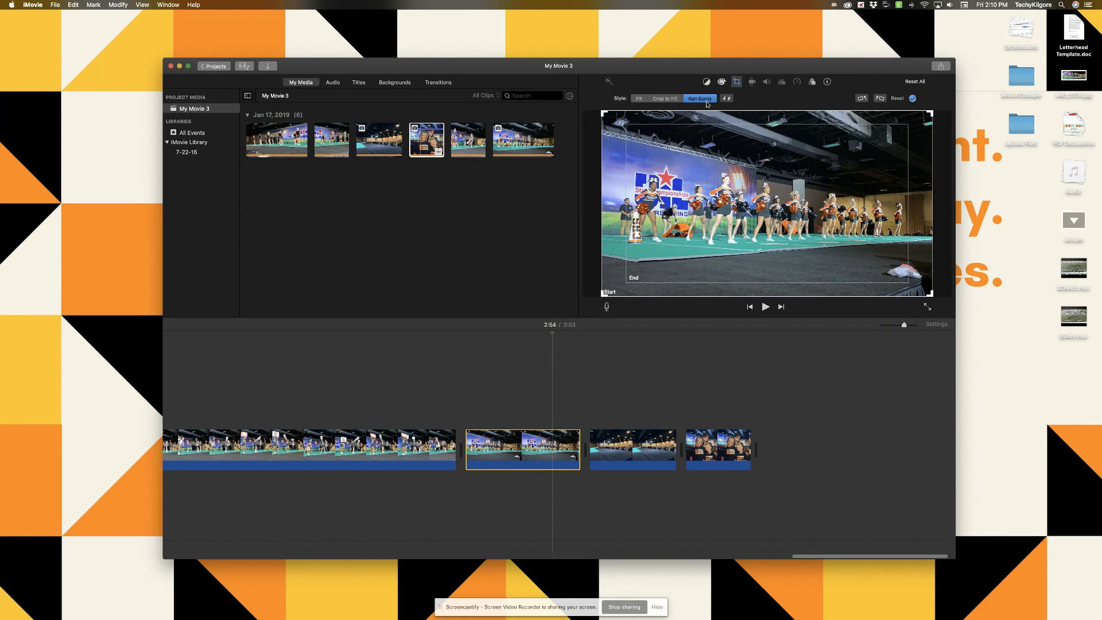
pyautogui.click(712, 177)
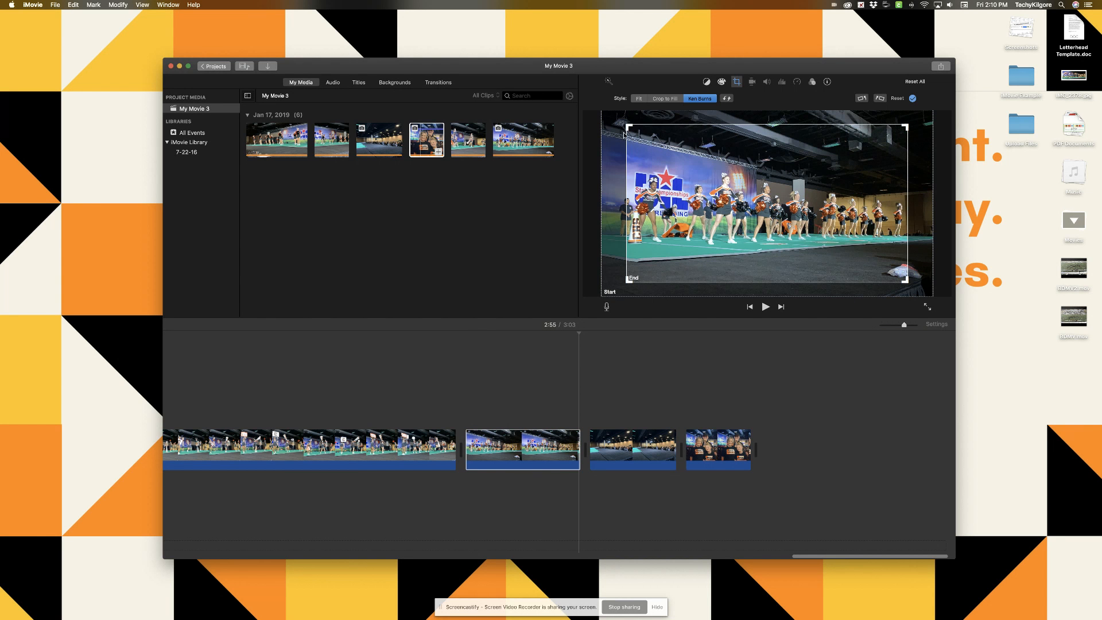
pyautogui.moveTo(628, 129); pyautogui.dragTo(718, 156)
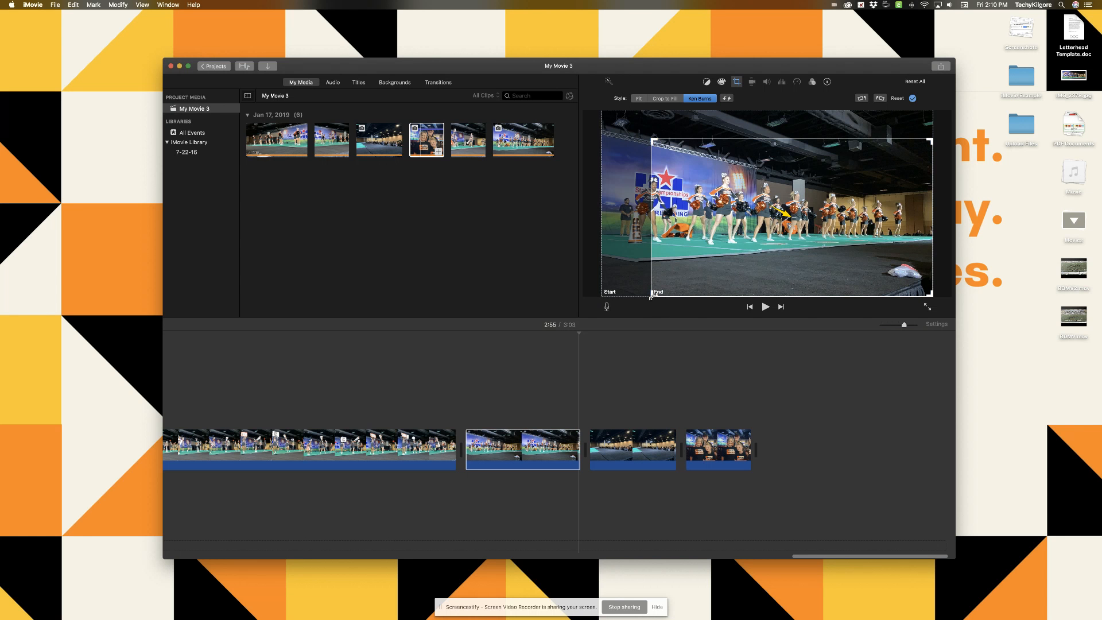
pyautogui.moveTo(653, 294); pyautogui.dragTo(824, 238)
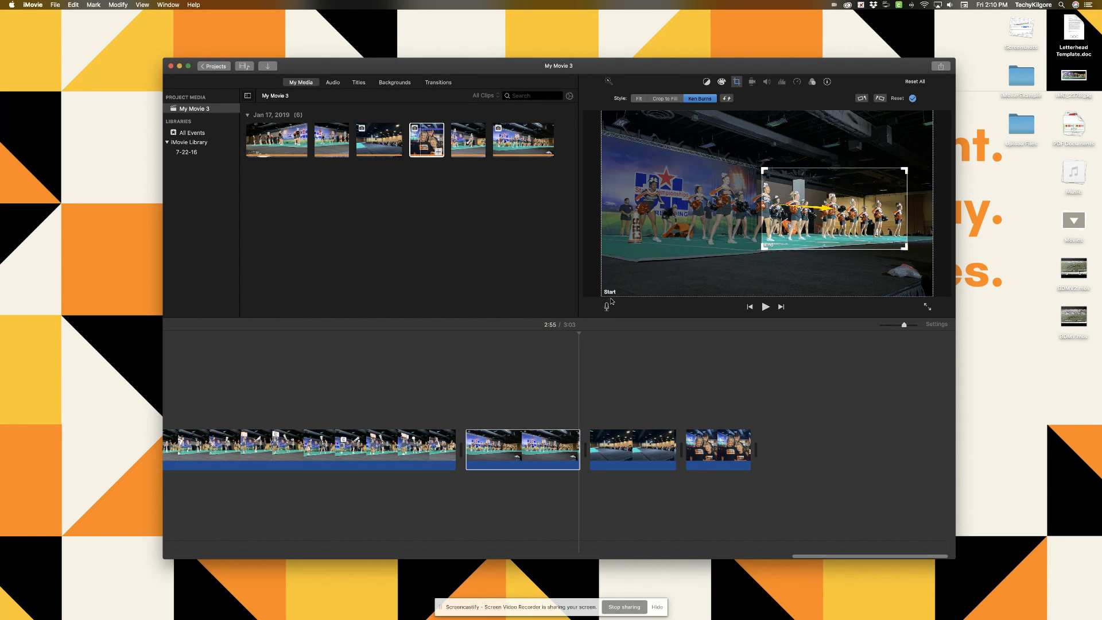
pyautogui.click(632, 377)
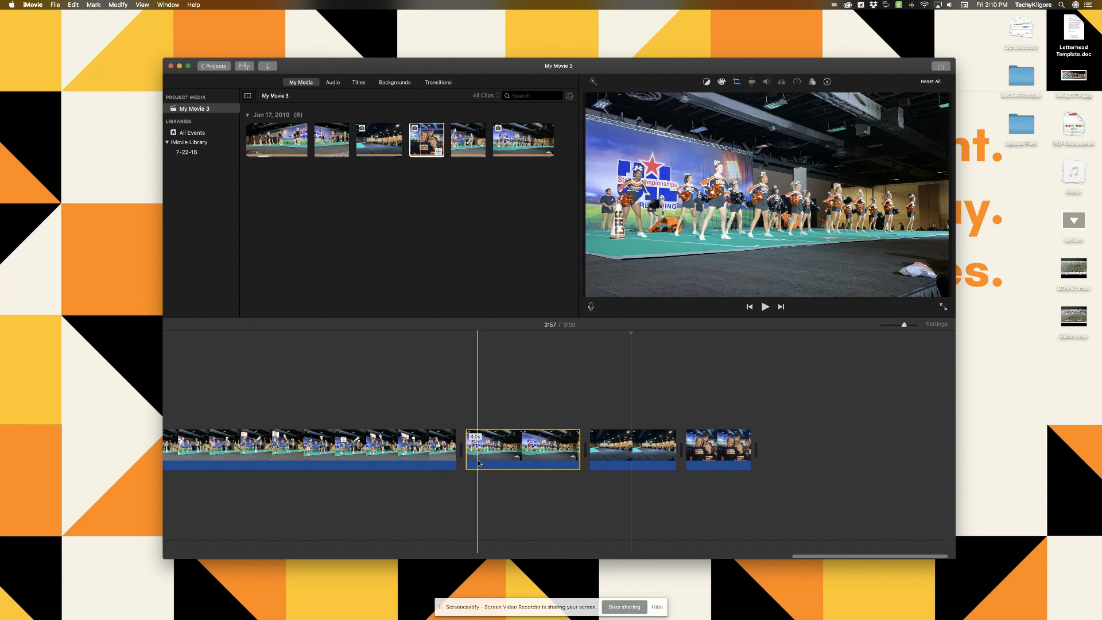
# Step: Enlarge and reposition the first photo's Ken Burns end frame to take in the whole cheer line, slightly inside the start frame
pyautogui.click(736, 82)
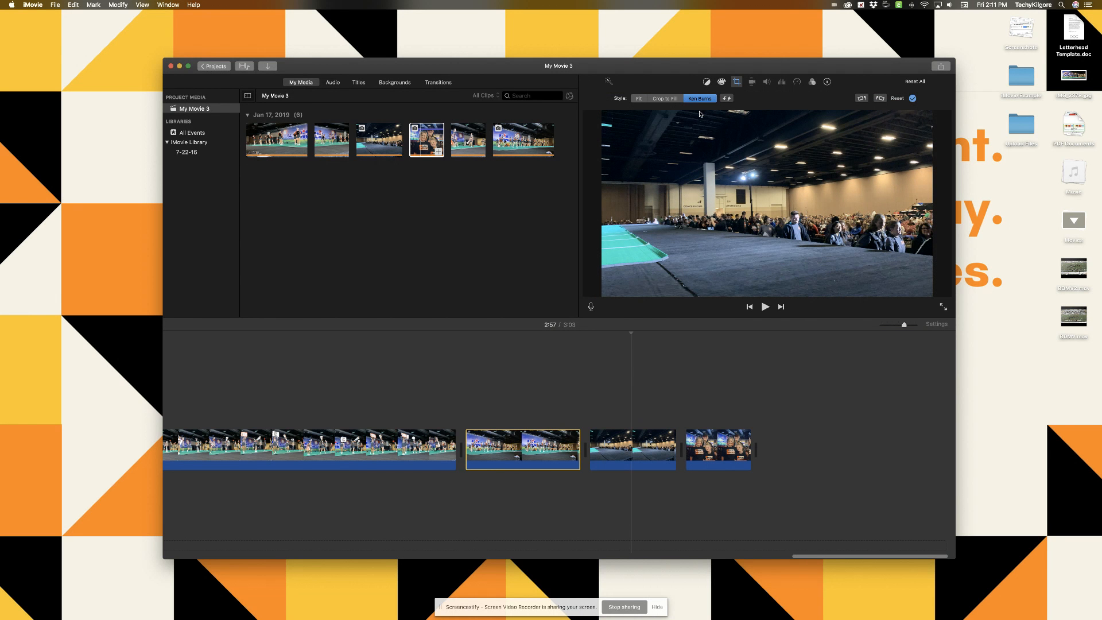
pyautogui.click(547, 480)
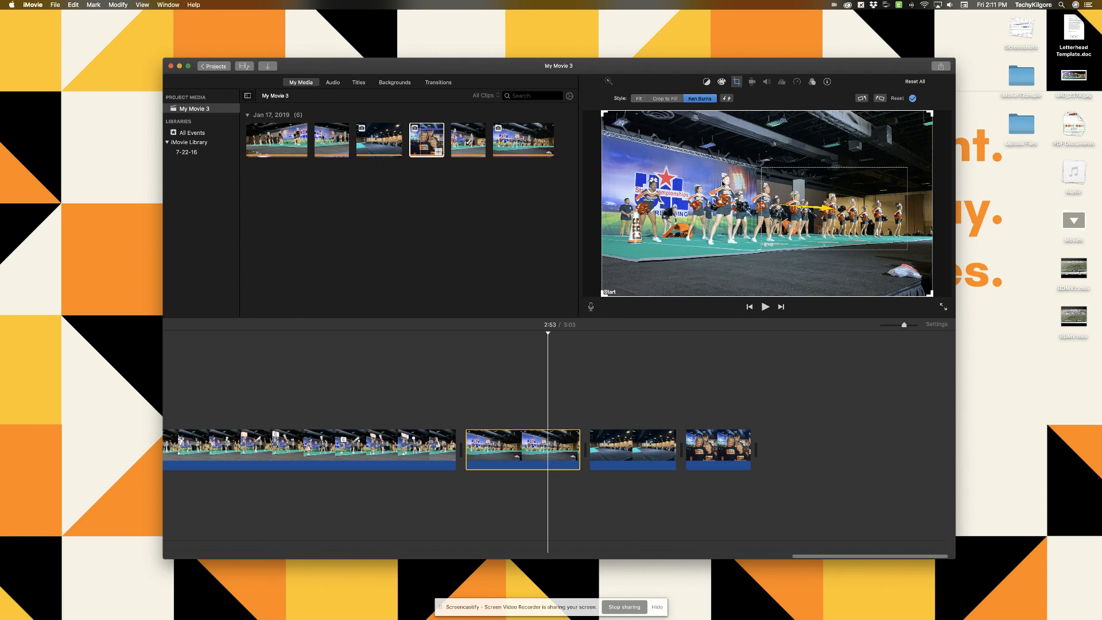
pyautogui.click(698, 99)
pyautogui.click(778, 184)
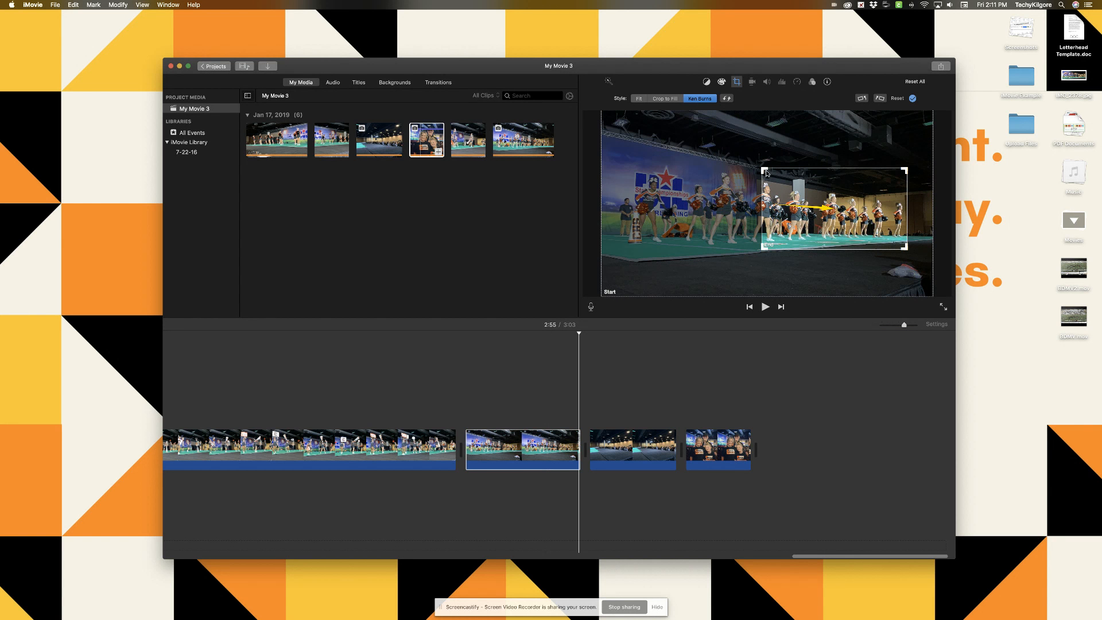
pyautogui.moveTo(763, 169); pyautogui.dragTo(642, 112)
pyautogui.moveTo(701, 203); pyautogui.dragTo(673, 230)
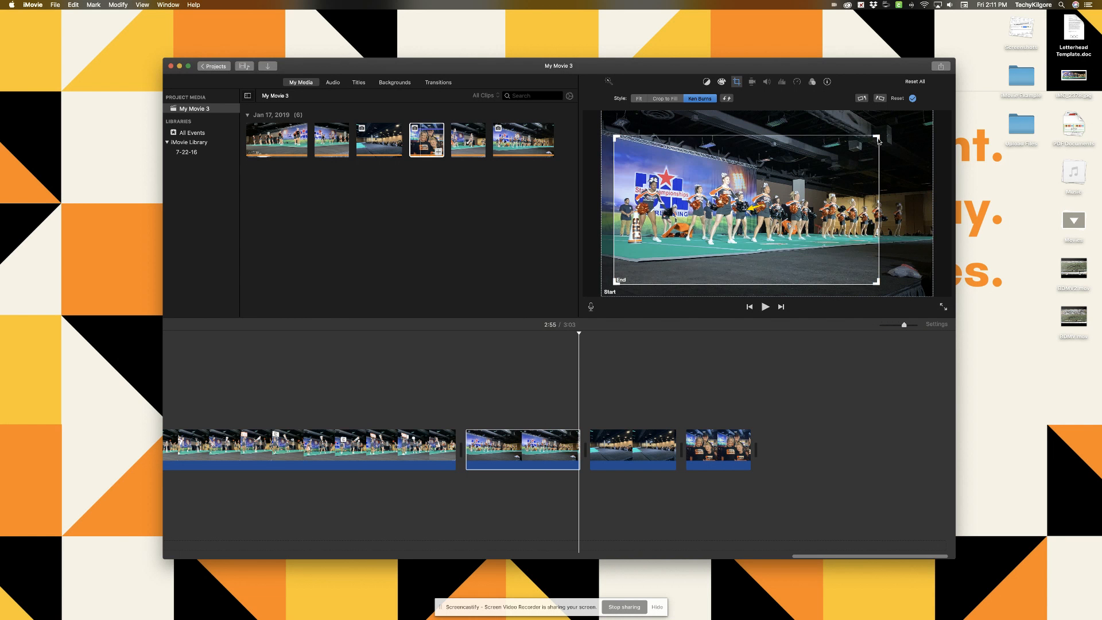
pyautogui.moveTo(878, 141); pyautogui.dragTo(884, 137)
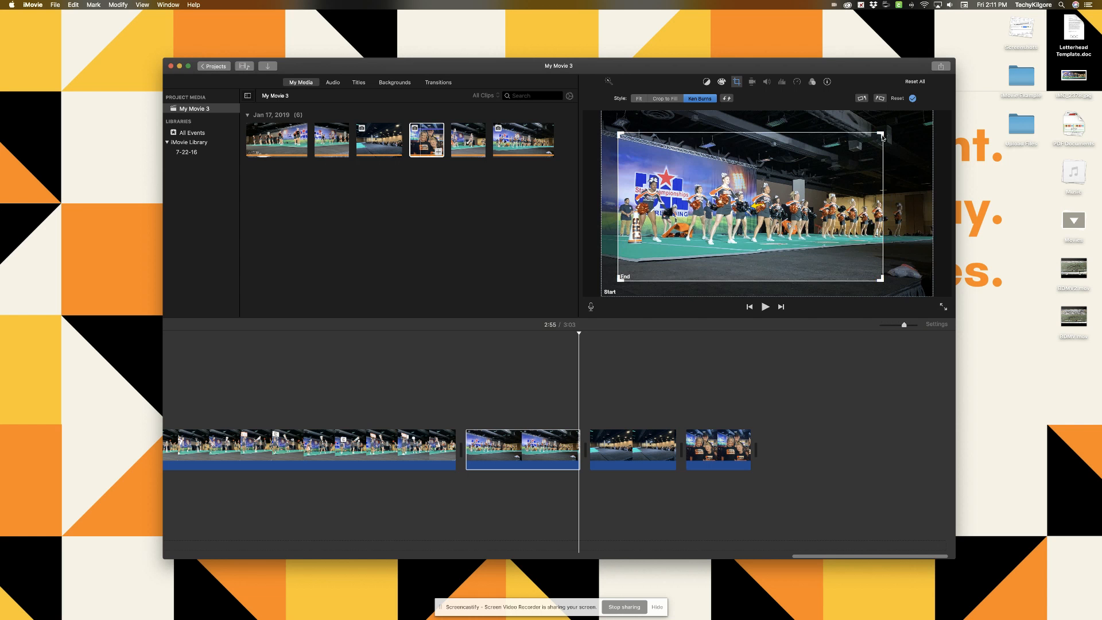
pyautogui.click(881, 285)
pyautogui.click(881, 281)
pyautogui.moveTo(882, 136); pyautogui.dragTo(906, 126)
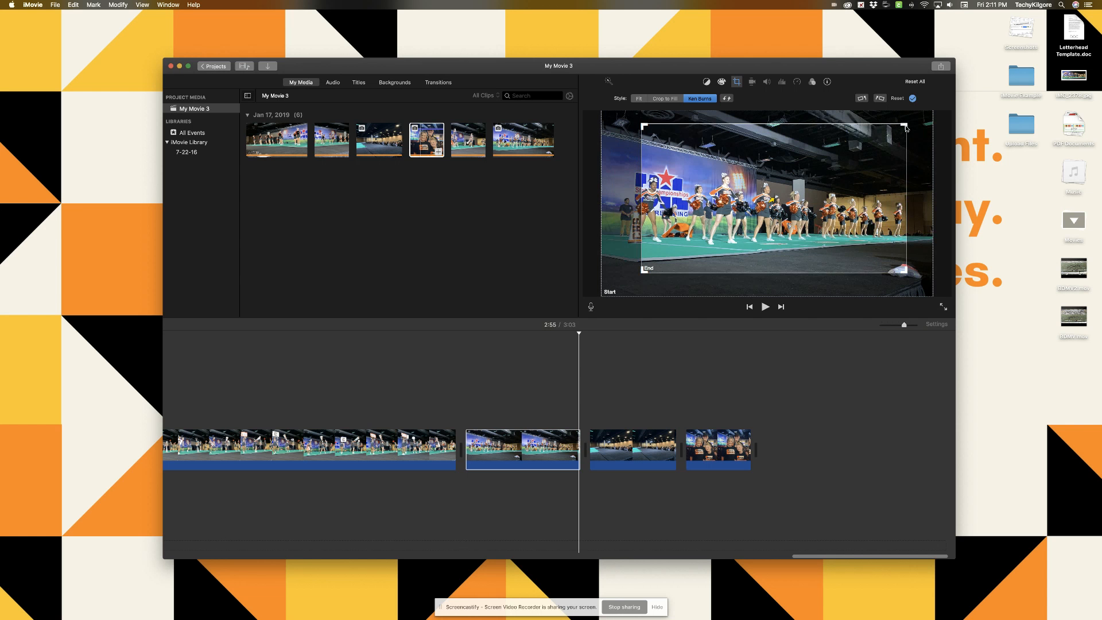
pyautogui.moveTo(644, 272); pyautogui.dragTo(617, 284)
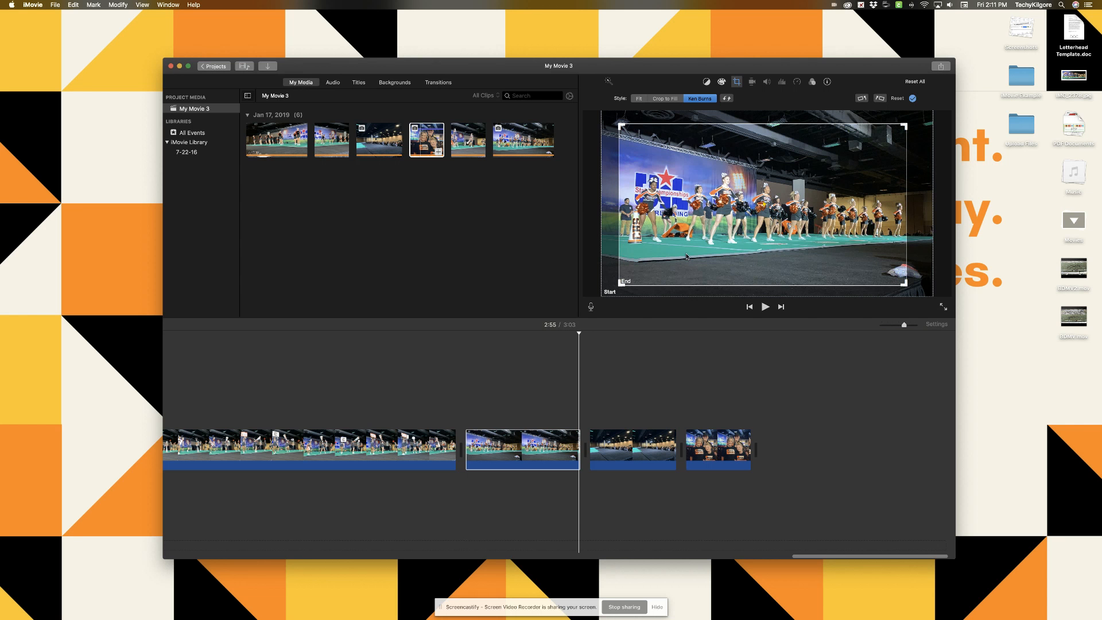
pyautogui.moveTo(686, 257); pyautogui.dragTo(693, 251)
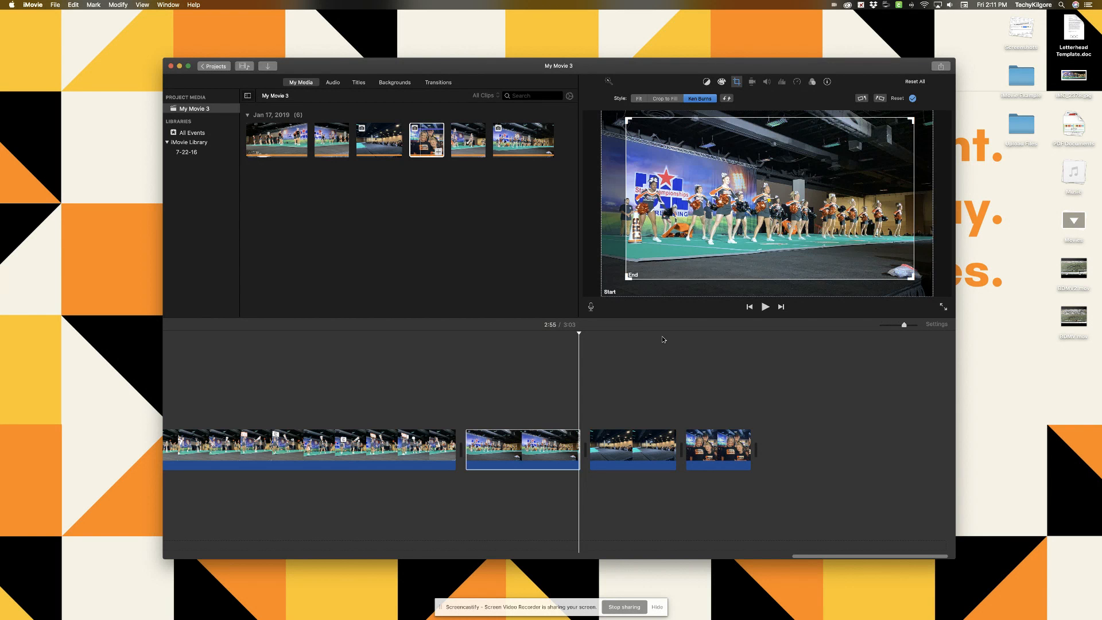
# Step: Set the second photo's Ken Burns start frame toward its lower left and a slightly smaller end frame toward the crowd at upper right
pyautogui.click(636, 451)
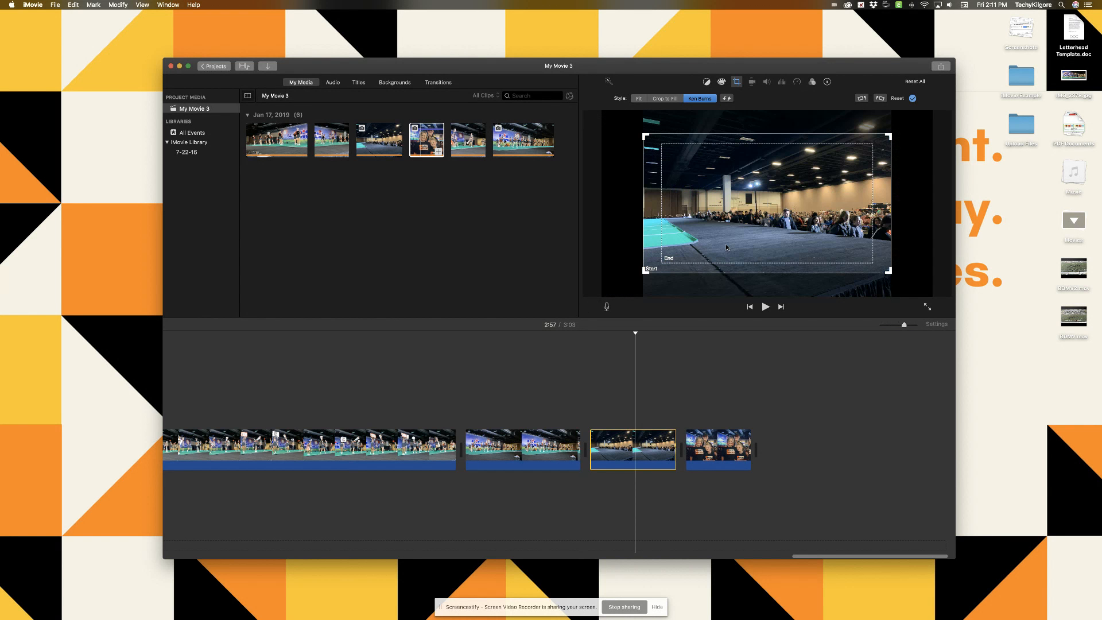
pyautogui.moveTo(644, 271); pyautogui.dragTo(688, 272)
pyautogui.click(680, 158)
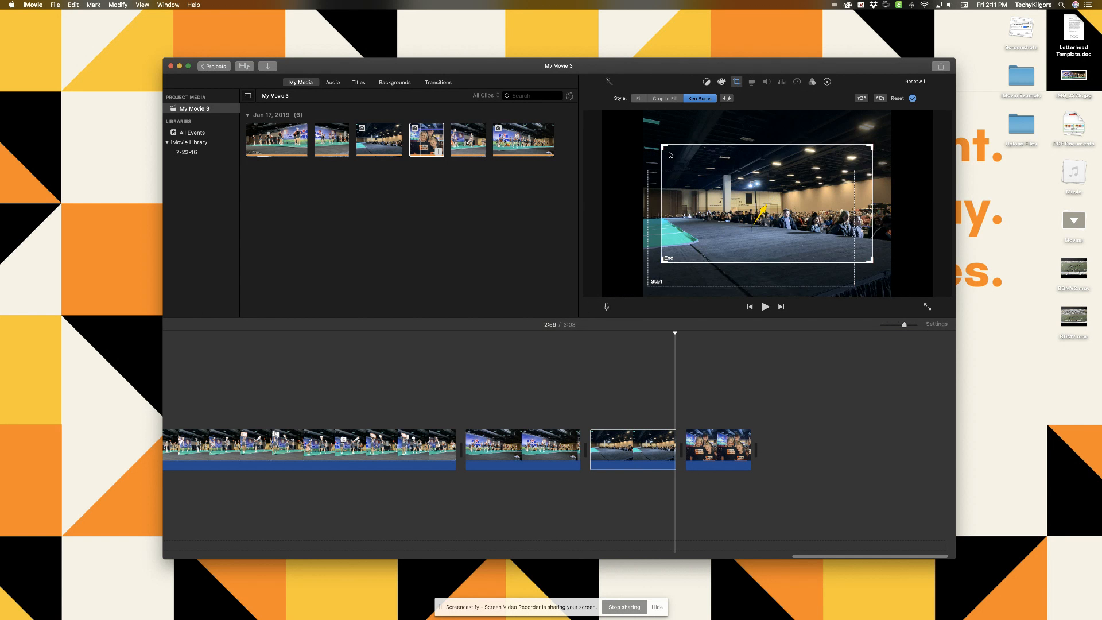
pyautogui.moveTo(664, 149); pyautogui.dragTo(684, 154)
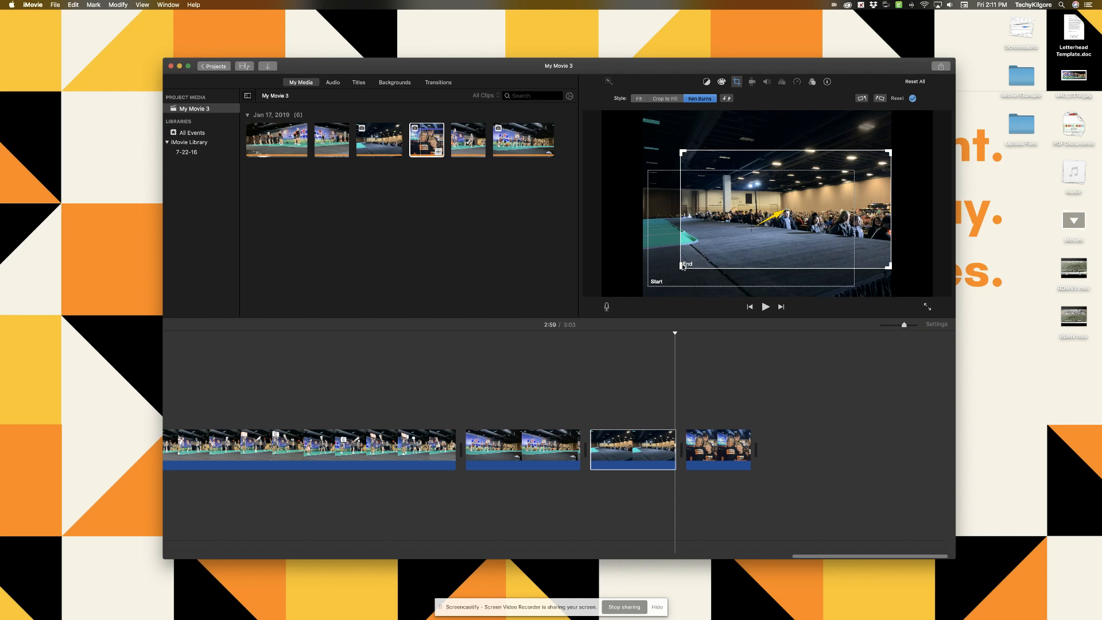
pyautogui.moveTo(682, 265); pyautogui.dragTo(694, 259)
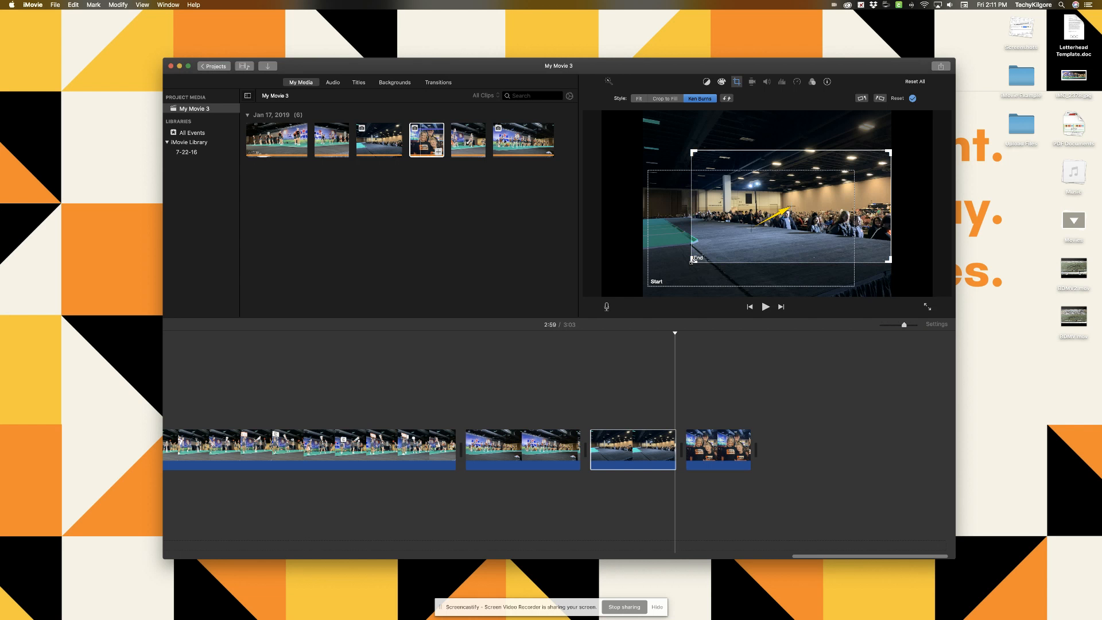
pyautogui.click(663, 269)
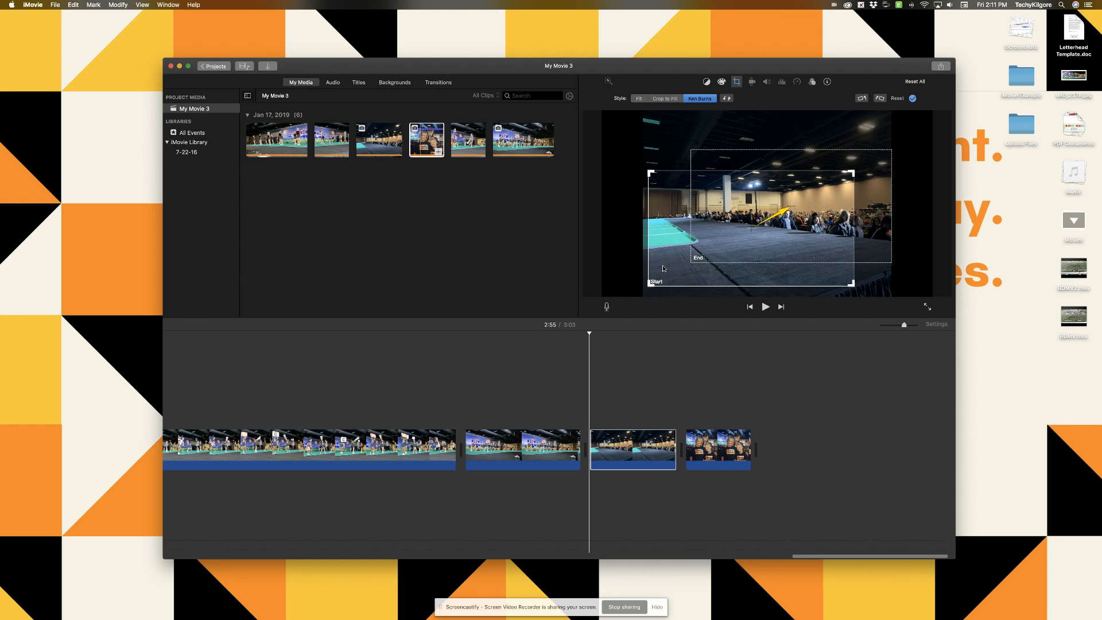
pyautogui.click(709, 247)
# Step: Play the timeline from near the end of the first photo into the third photo to preview the Ken Burns motion
pyautogui.click(589, 456)
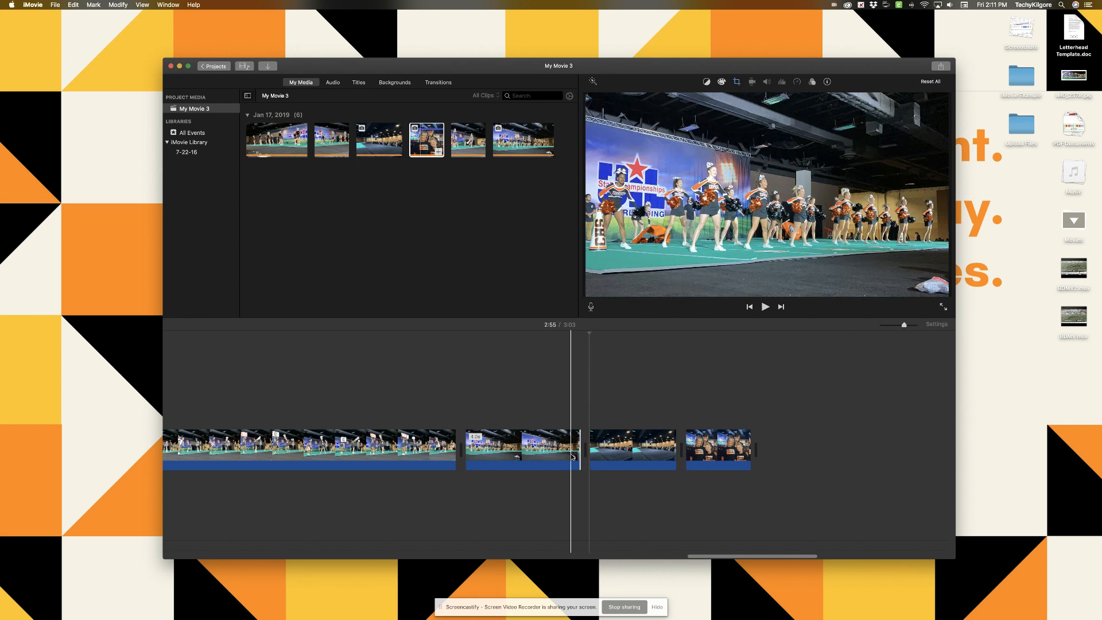
pyautogui.click(572, 457)
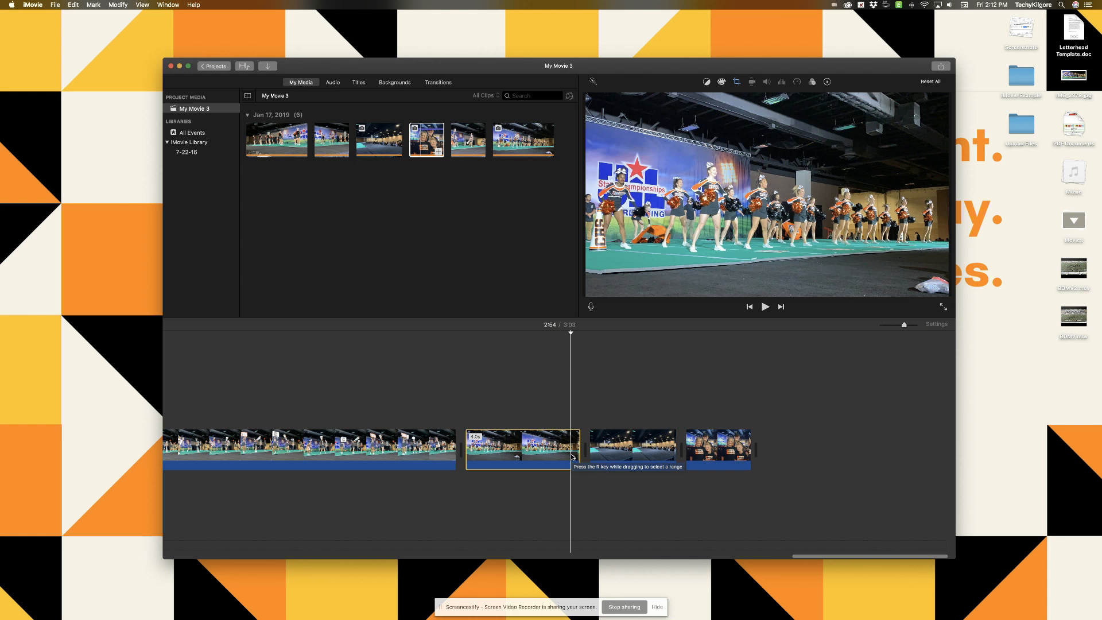
pyautogui.press('space')
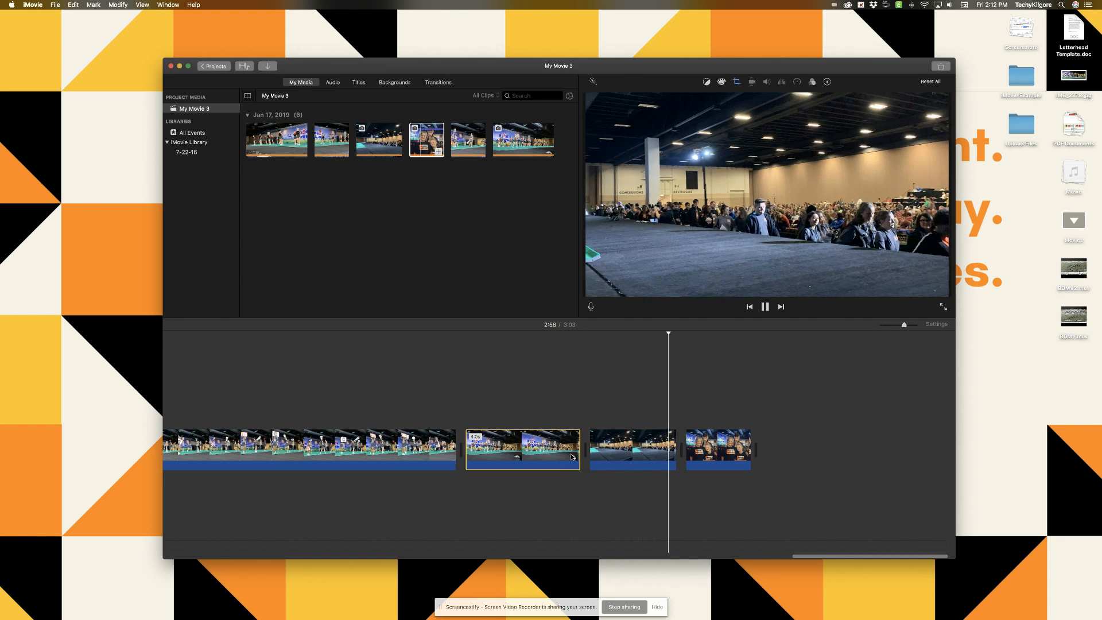
pyautogui.press('space')
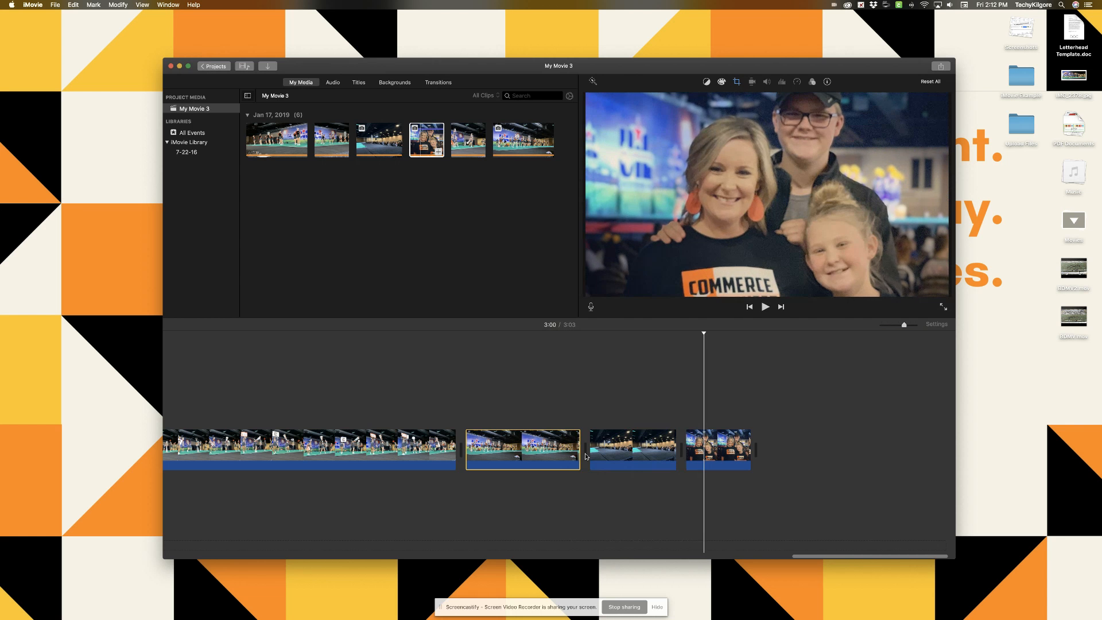
# Step: Set the duration of the second photo, showing the audience, to 10 seconds
pyautogui.click(627, 456)
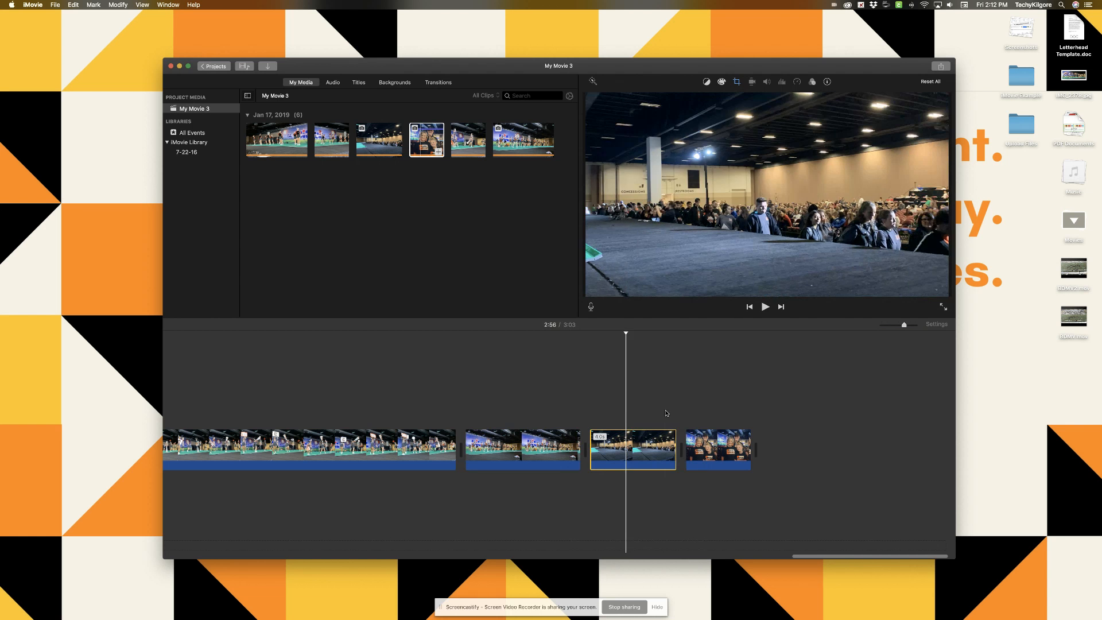
pyautogui.click(827, 83)
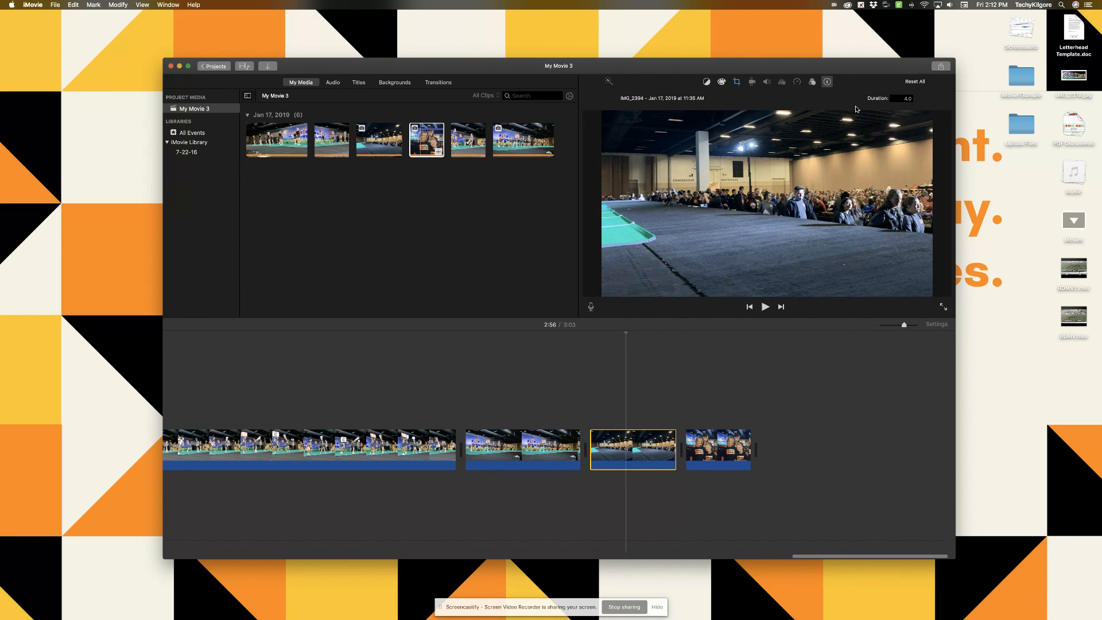
pyautogui.click(900, 97)
pyautogui.write('10')
pyautogui.press('Return')
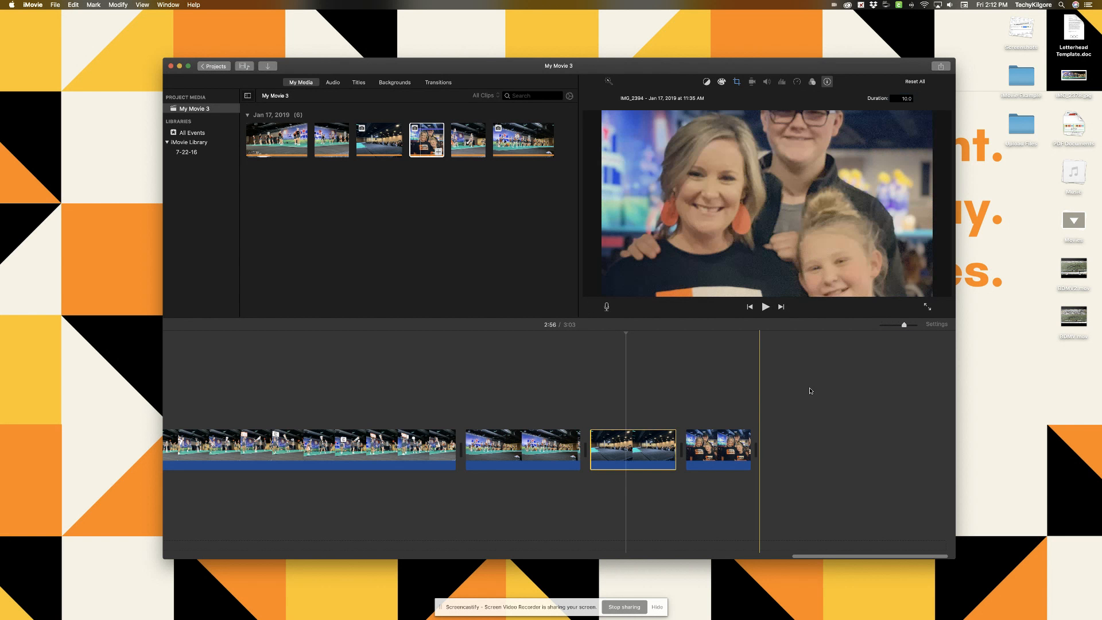
# Step: Play the timeline from the second photo into the third photo to preview the transition in motion
pyautogui.click(810, 391)
pyautogui.press('space')
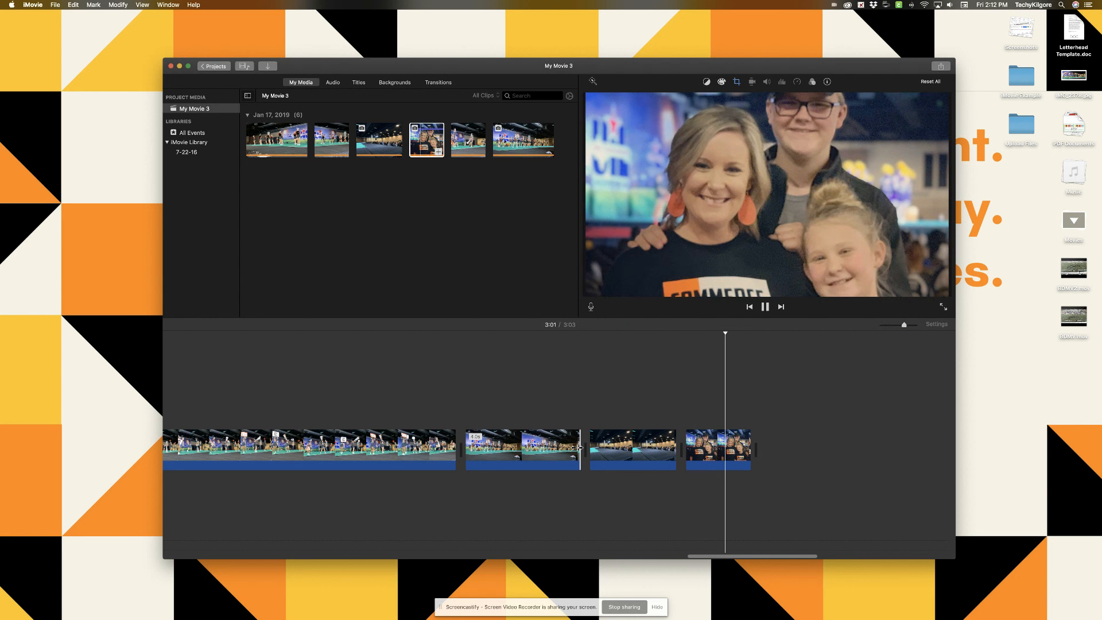
# Step: Try to set the duration of the third photo, showing the family, to 10 seconds
pyautogui.click(705, 446)
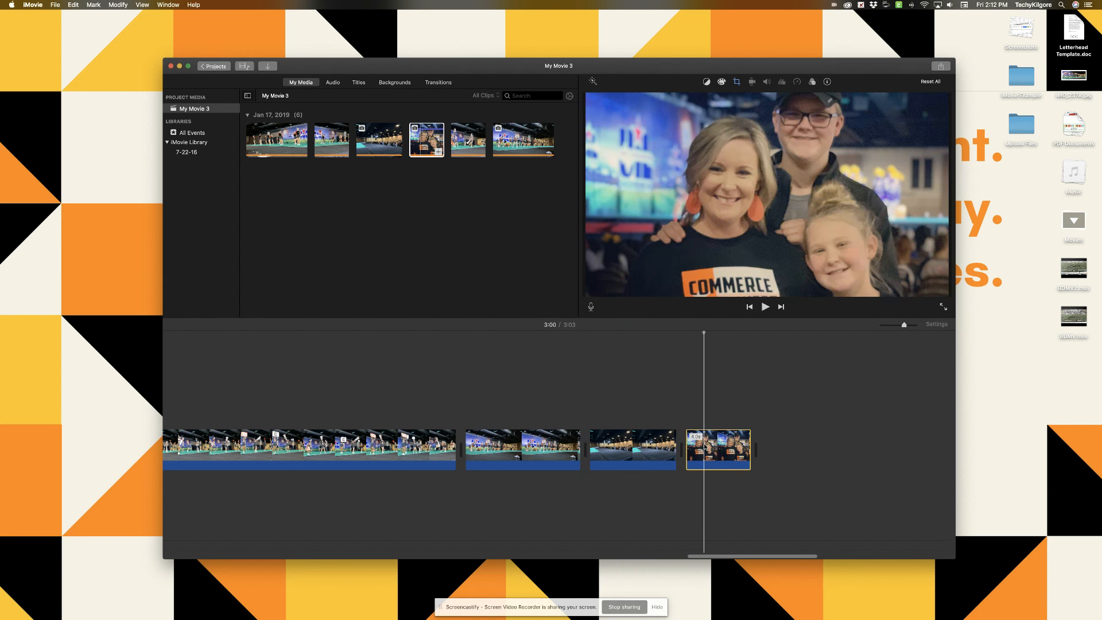
pyautogui.click(827, 82)
pyautogui.moveTo(897, 98); pyautogui.dragTo(924, 97)
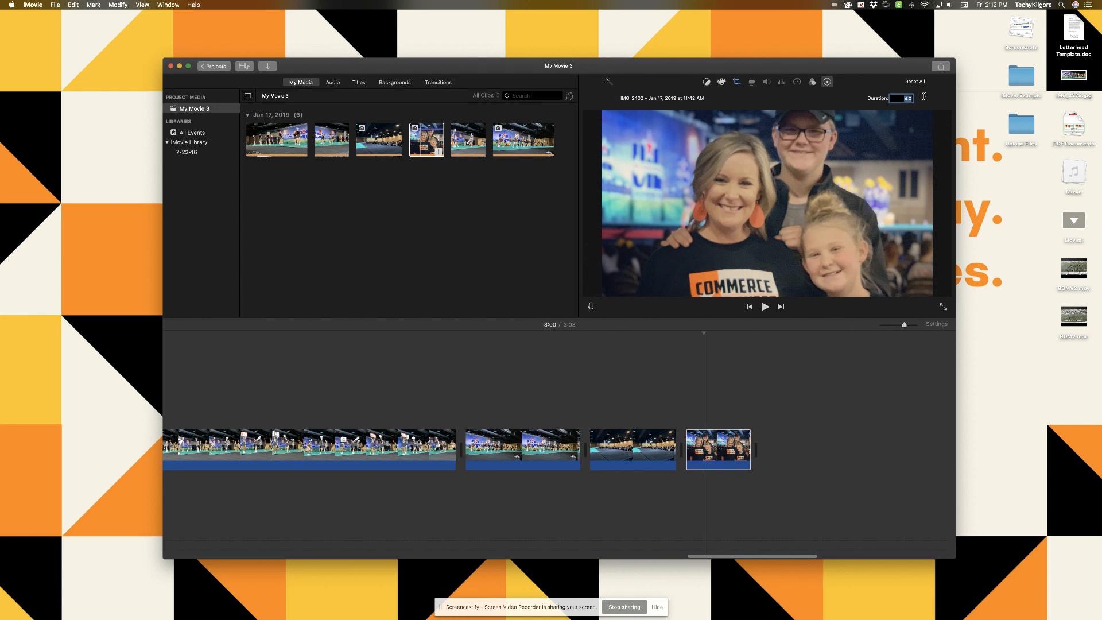
pyautogui.write('10.0')
pyautogui.press('Return')
# Step: Move the third photo's Ken Burns end frame toward the upper left and enlarge it to nearly the start frame's size
pyautogui.click(737, 82)
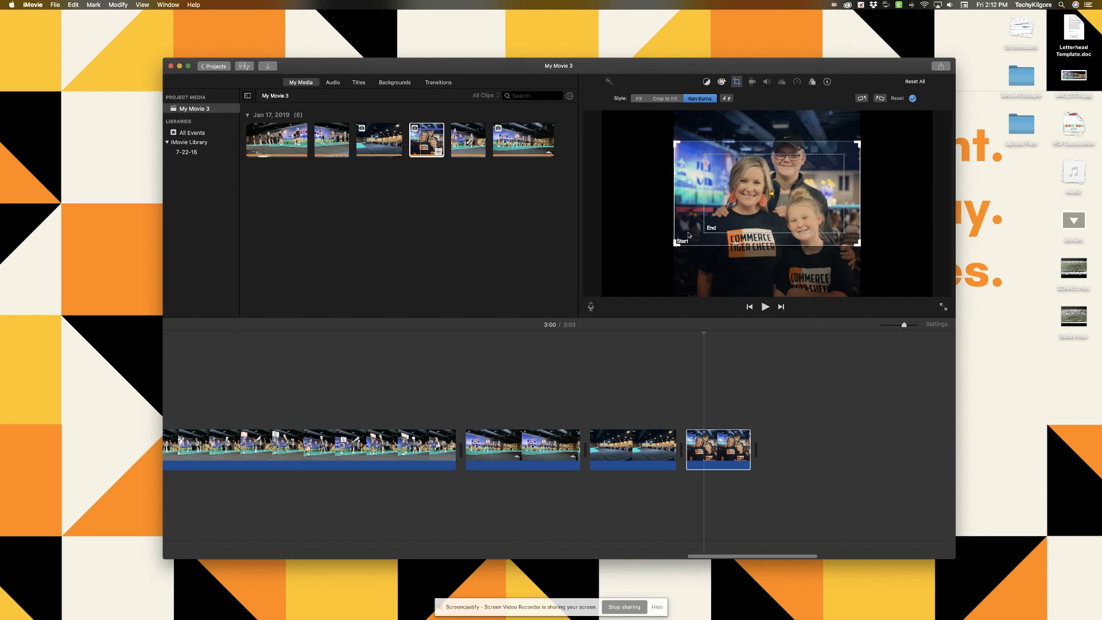
pyautogui.click(735, 228)
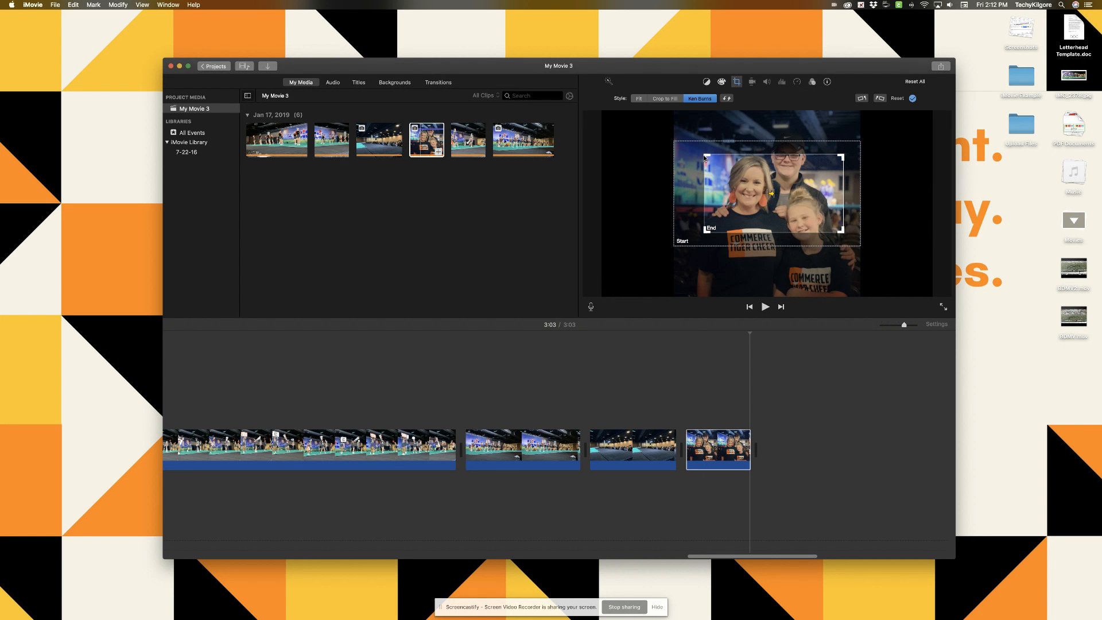
pyautogui.moveTo(706, 159); pyautogui.dragTo(683, 149)
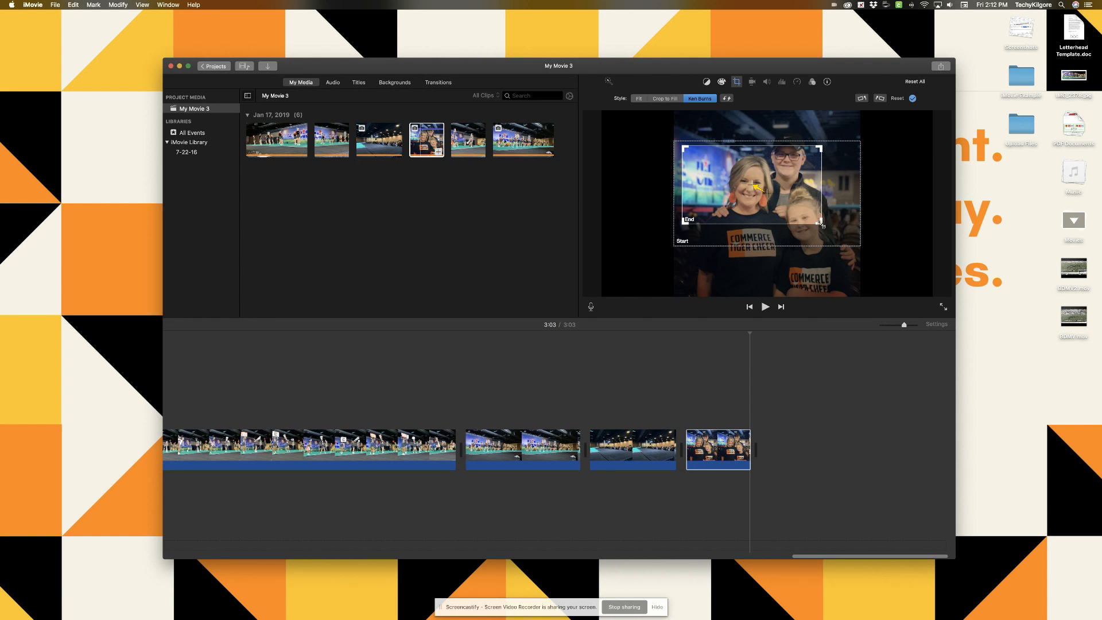
pyautogui.moveTo(821, 225); pyautogui.dragTo(858, 244)
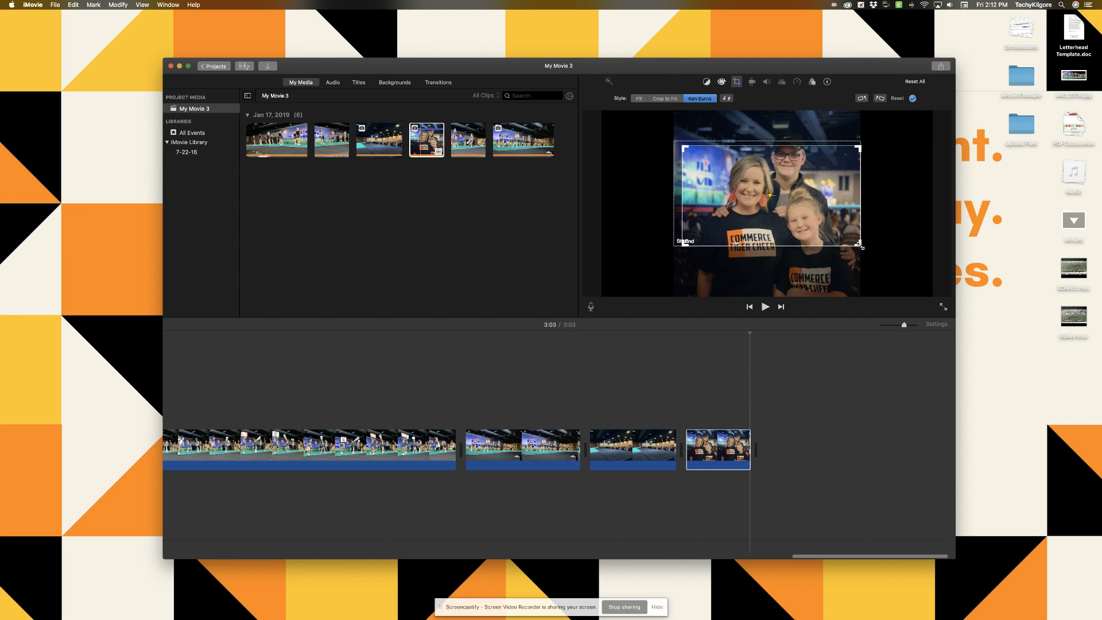
# Step: Raise the third photo's Ken Burns start frame so the end frame sits slightly lower inside it, and play the photo to preview the motion
pyautogui.moveTo(860, 246); pyautogui.dragTo(824, 260)
pyautogui.moveTo(812, 168); pyautogui.dragTo(814, 157)
pyautogui.moveTo(834, 263); pyautogui.dragTo(834, 233)
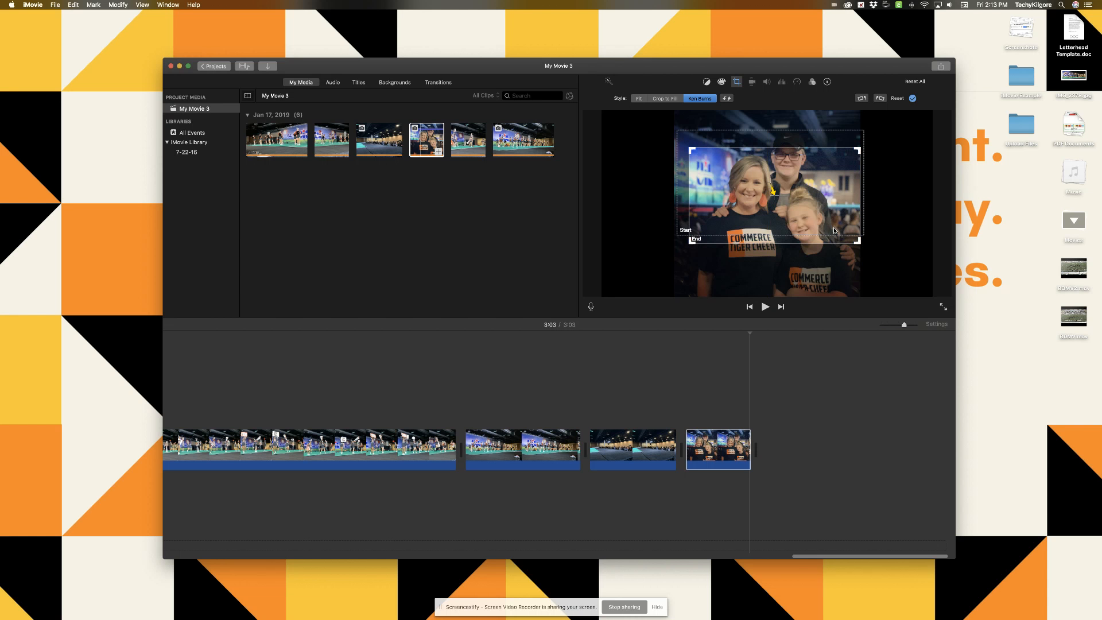
pyautogui.click(700, 140)
pyautogui.moveTo(700, 139); pyautogui.dragTo(688, 139)
pyautogui.click(695, 154)
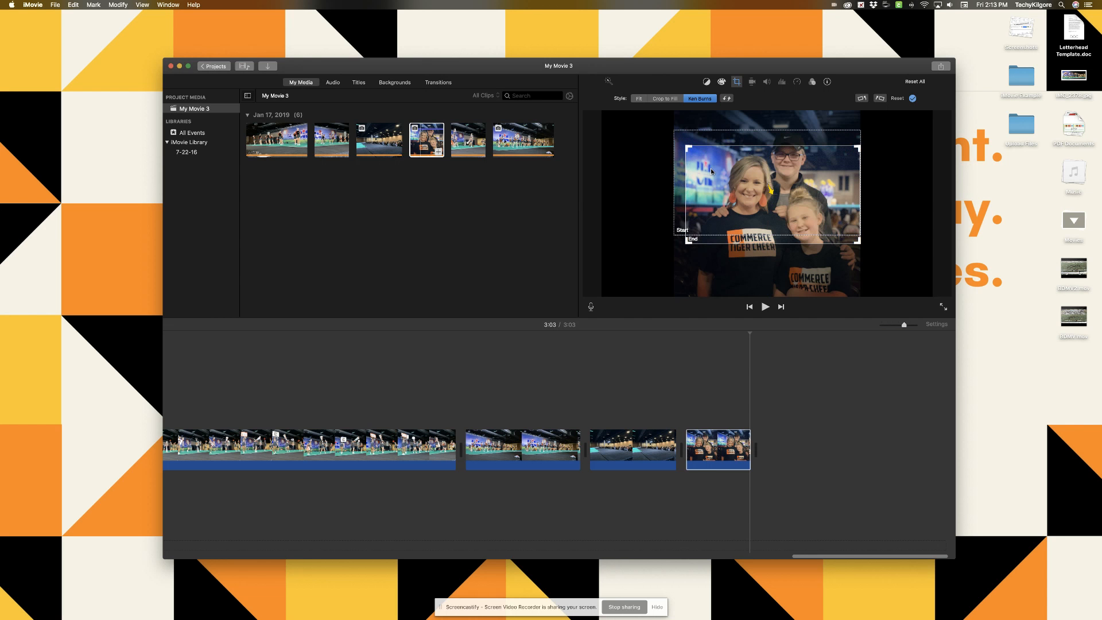
pyautogui.moveTo(746, 221); pyautogui.dragTo(749, 224)
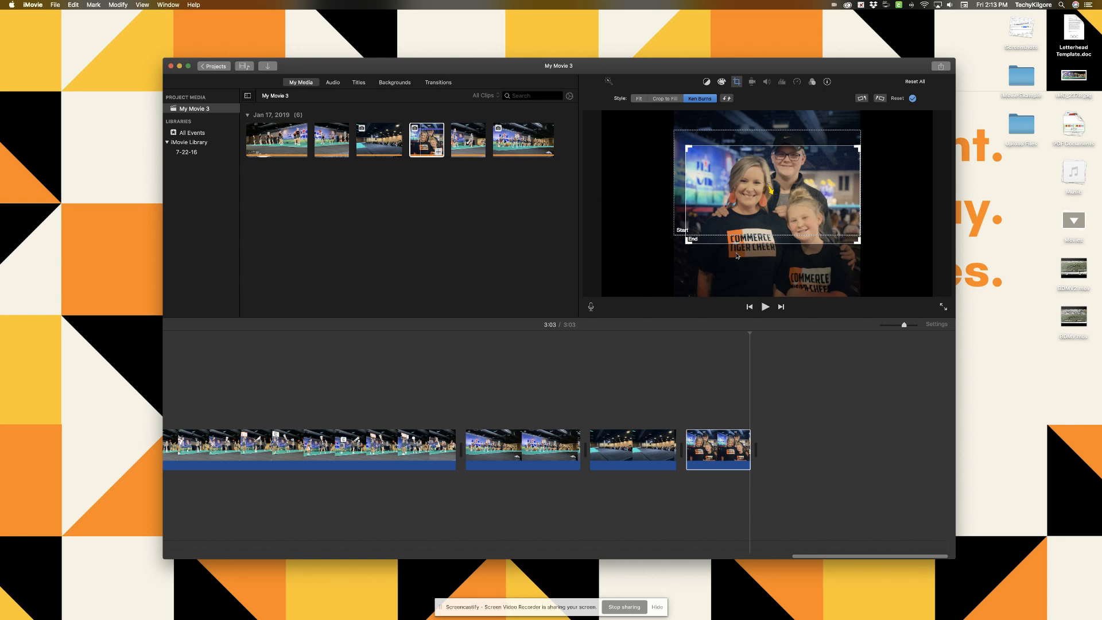
pyautogui.click(660, 469)
pyautogui.press('space')
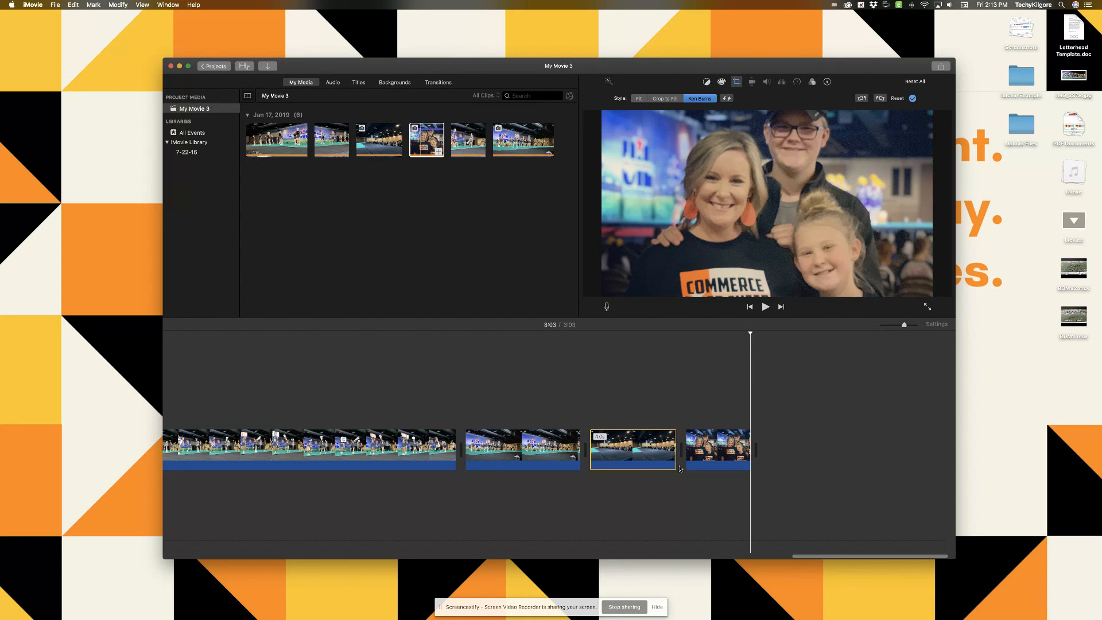
# Step: Lower the third photo's Ken Burns end frame to the shirts and raise the start frame near the photo's top edge
pyautogui.click(705, 448)
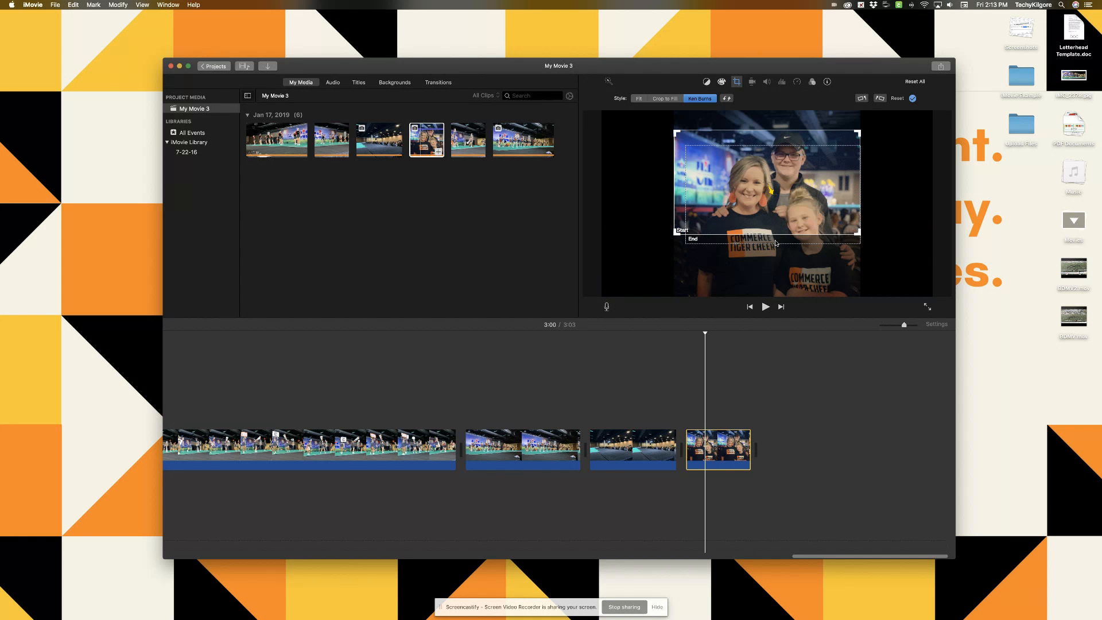
pyautogui.moveTo(776, 244); pyautogui.dragTo(772, 273)
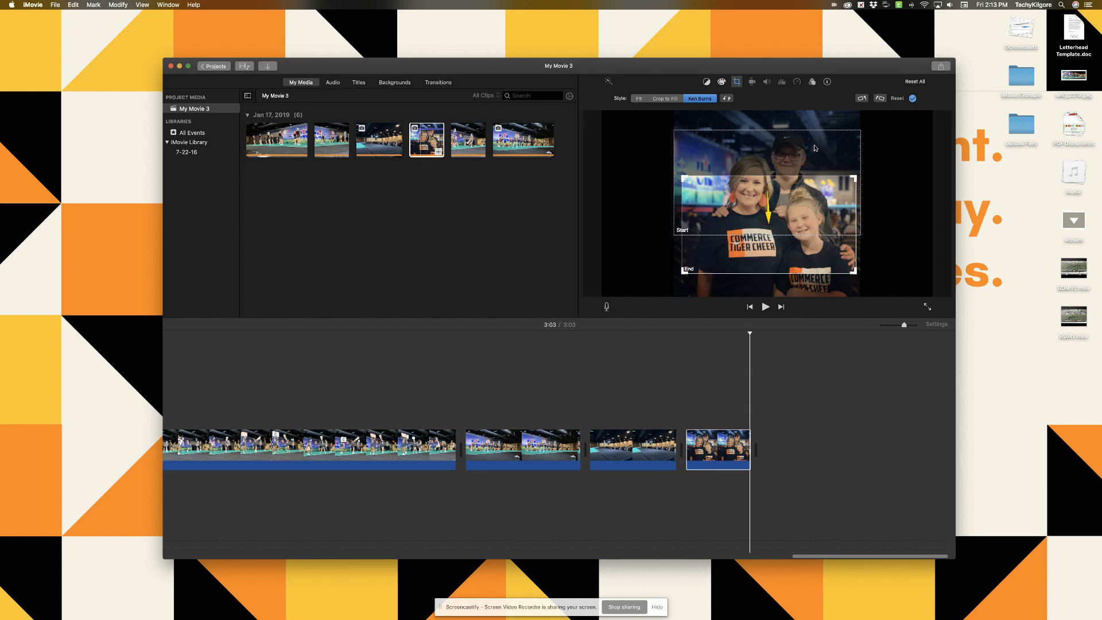
pyautogui.moveTo(816, 145); pyautogui.dragTo(814, 134)
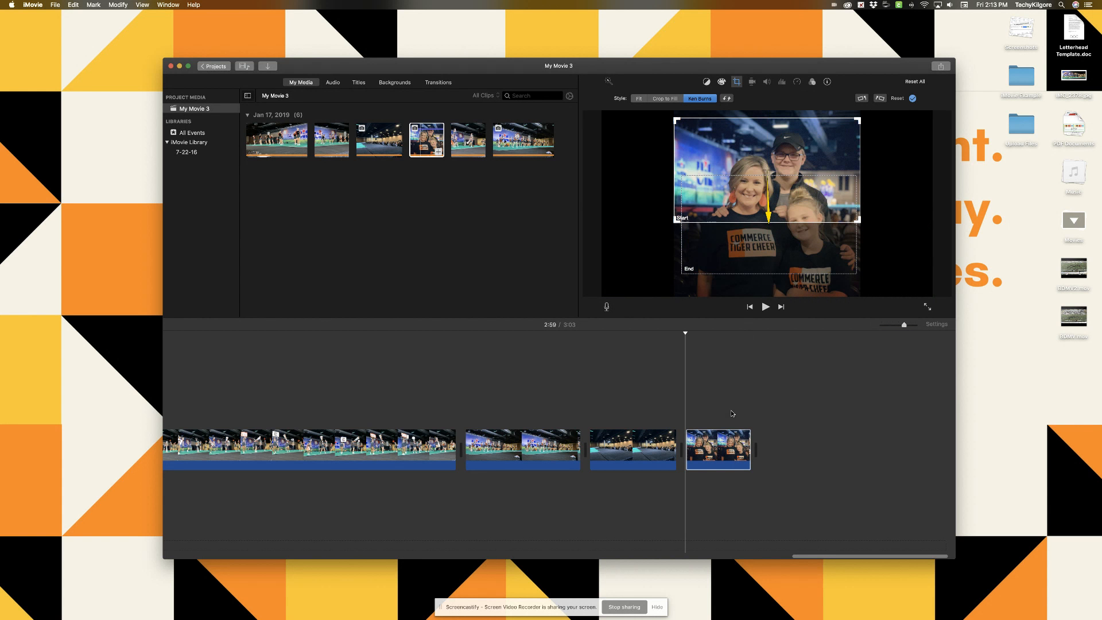
# Step: Play from the end of the second photo through the third photo to preview the downward Ken Burns motion
pyautogui.click(663, 465)
pyautogui.press('space')
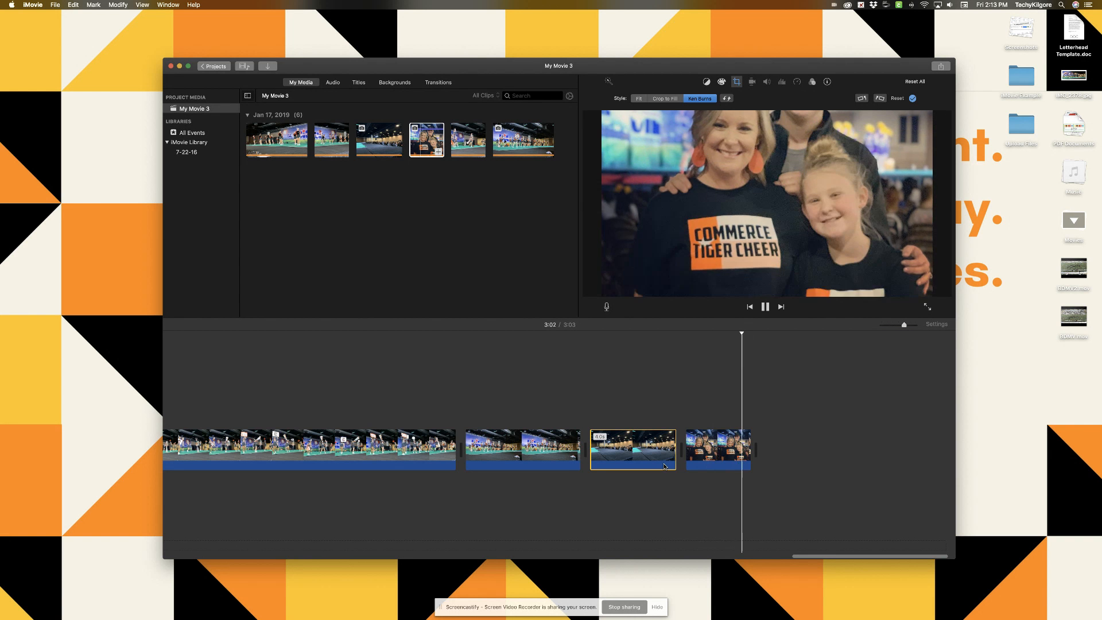
pyautogui.press('space')
pyautogui.press('space')
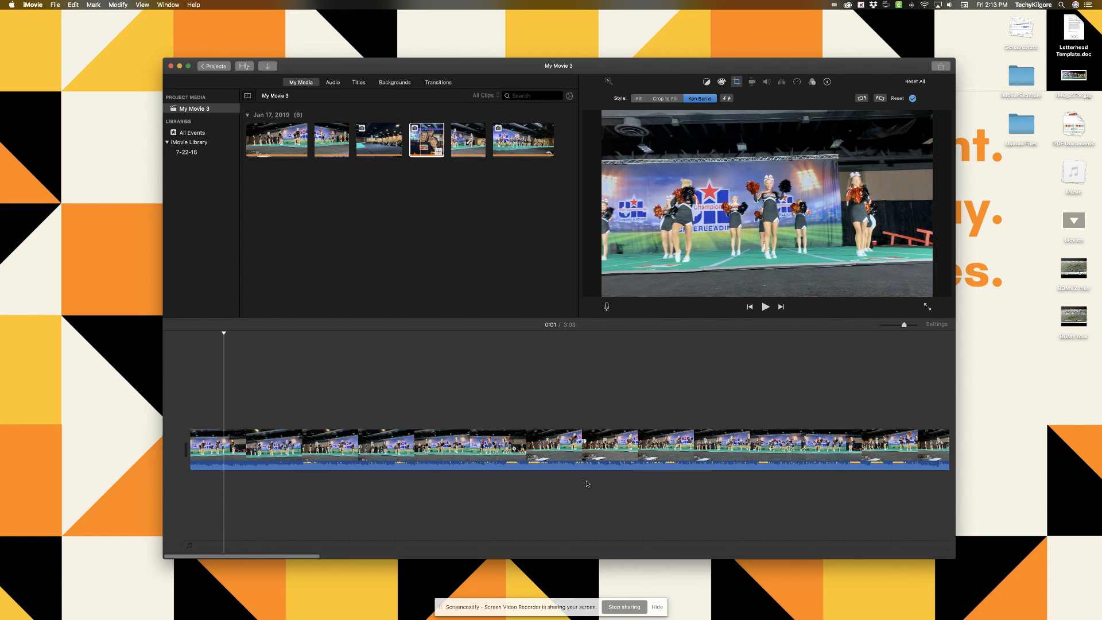
# Step: Play across the cut between the first and second videos to preview it without a transition
pyautogui.hscroll(10, 568, 428)
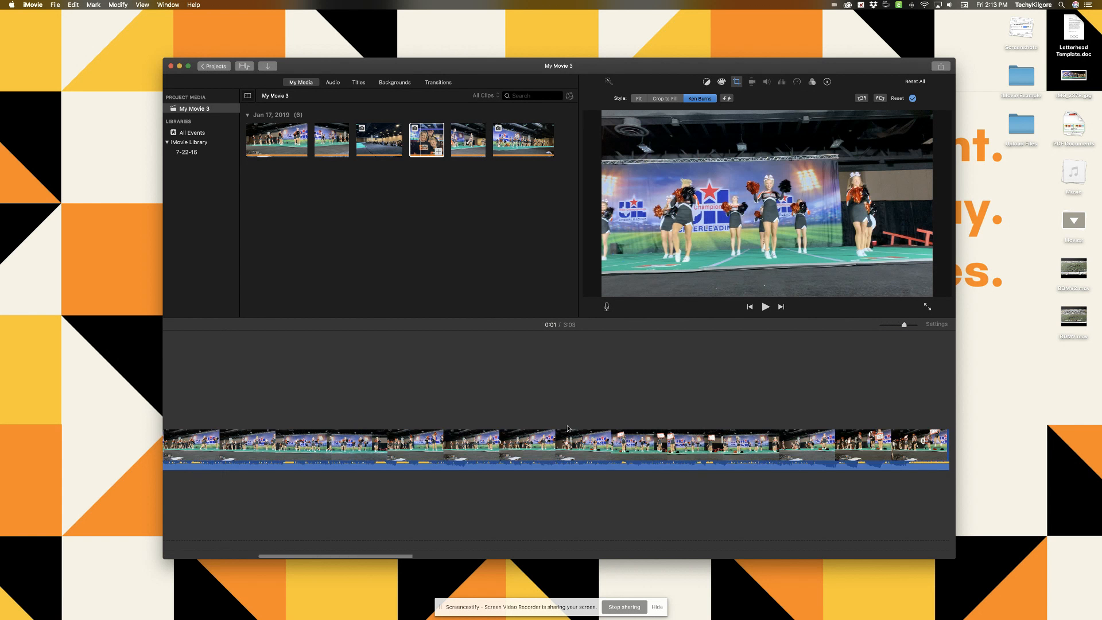
pyautogui.hscroll(1, 568, 429)
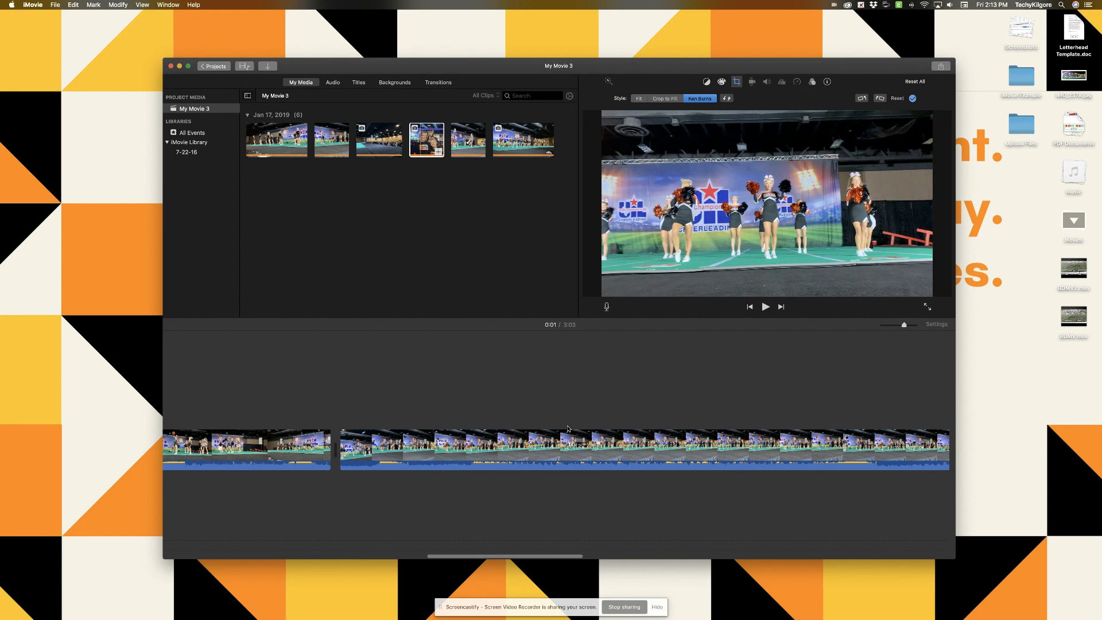
pyautogui.doubleClick(336, 451)
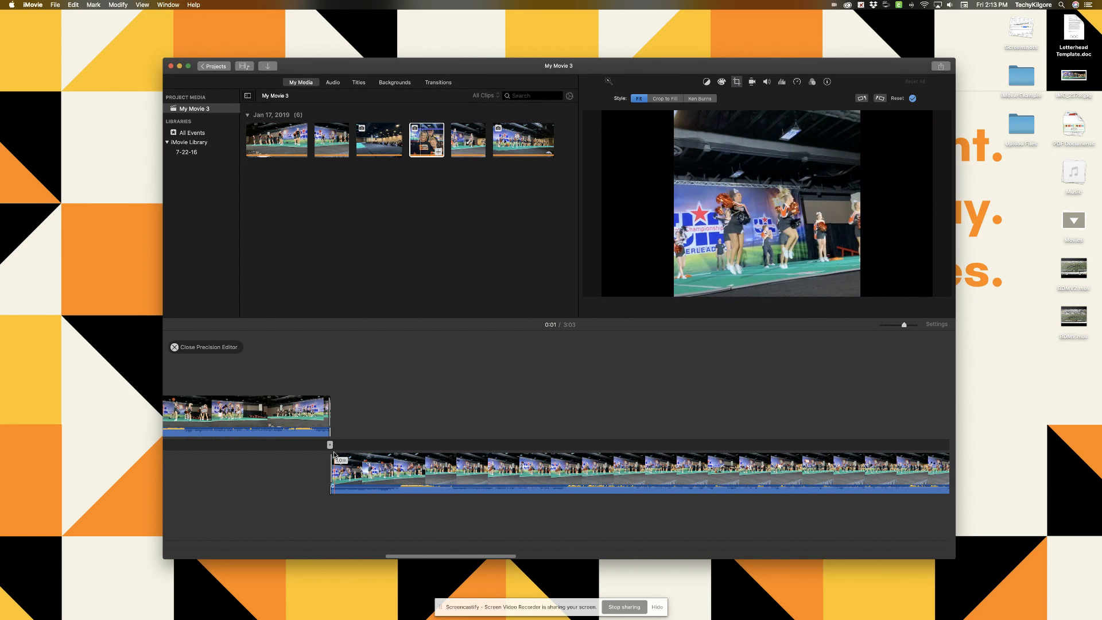
pyautogui.click(175, 348)
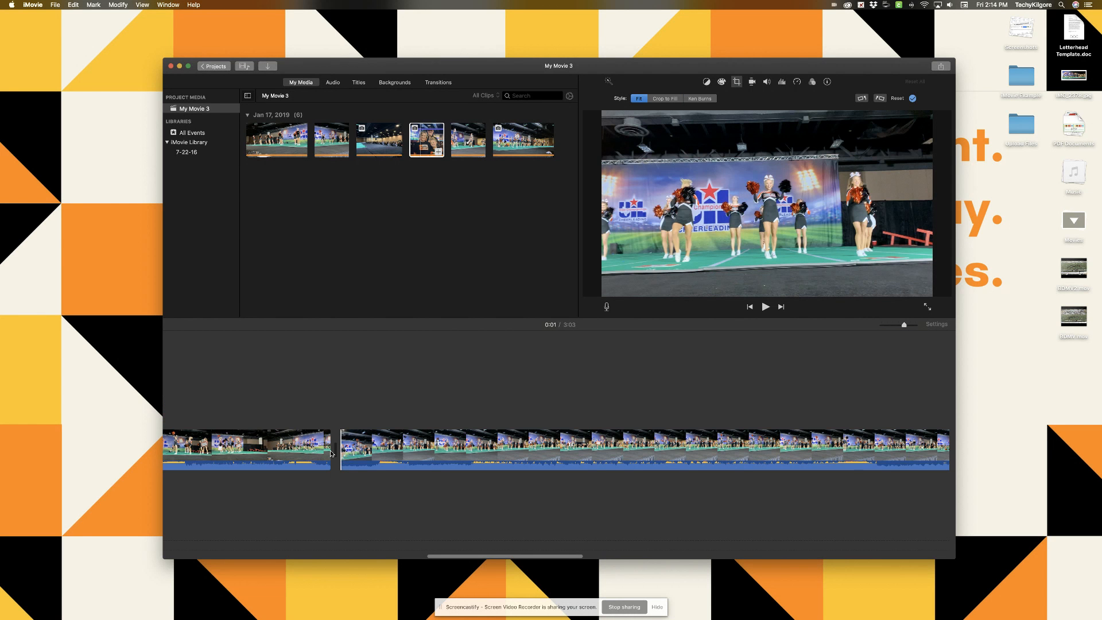
pyautogui.click(292, 454)
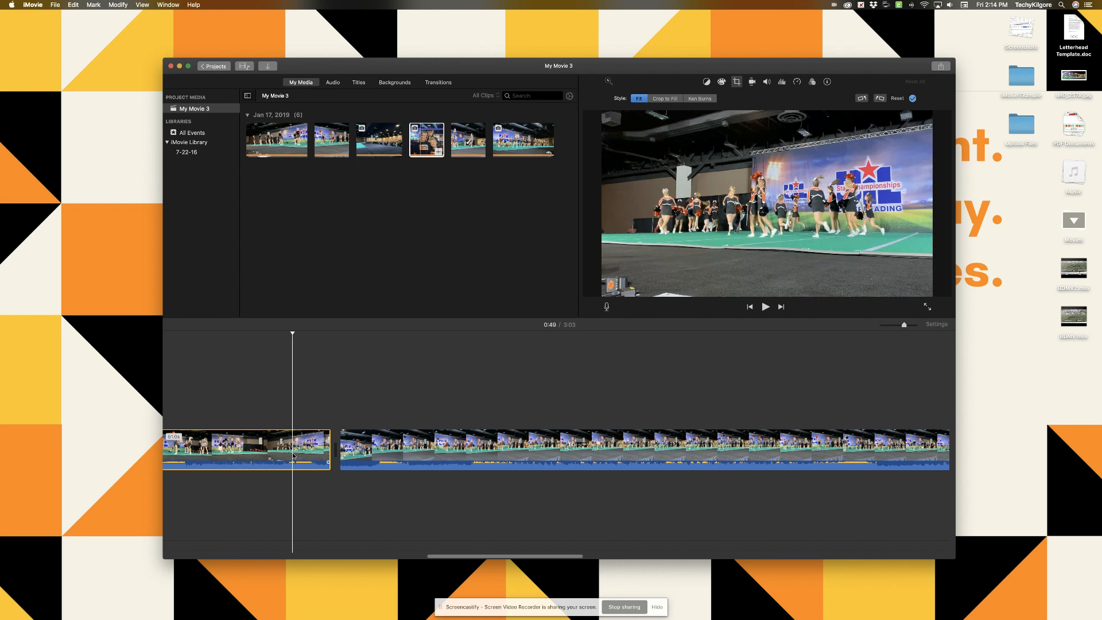
pyautogui.press('space')
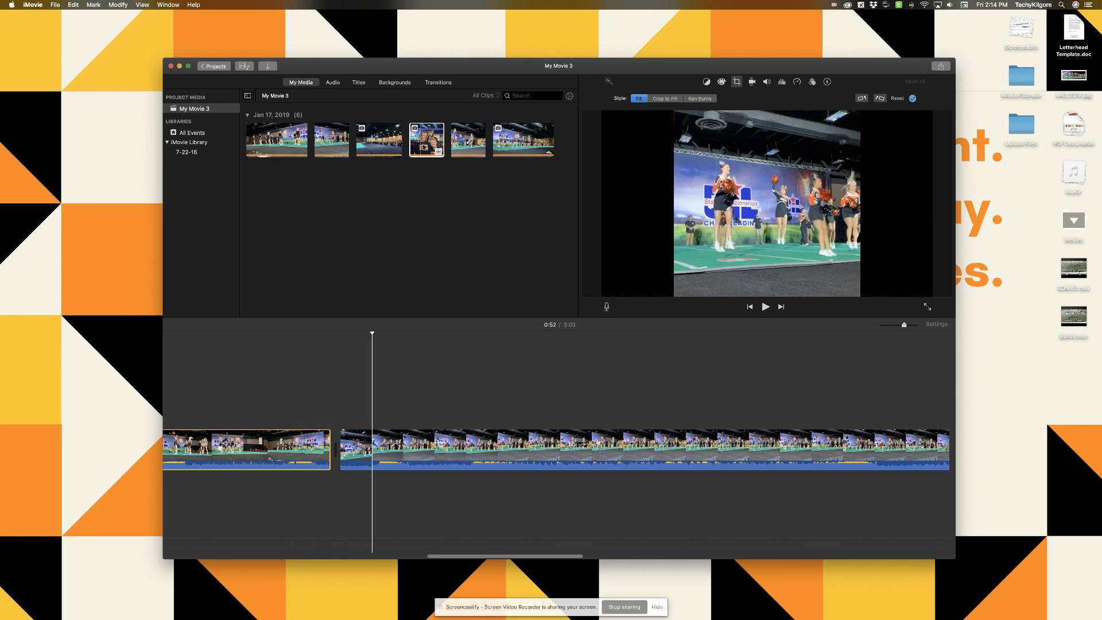
# Step: Add the Swap transition between the first and second videos
pyautogui.click(436, 82)
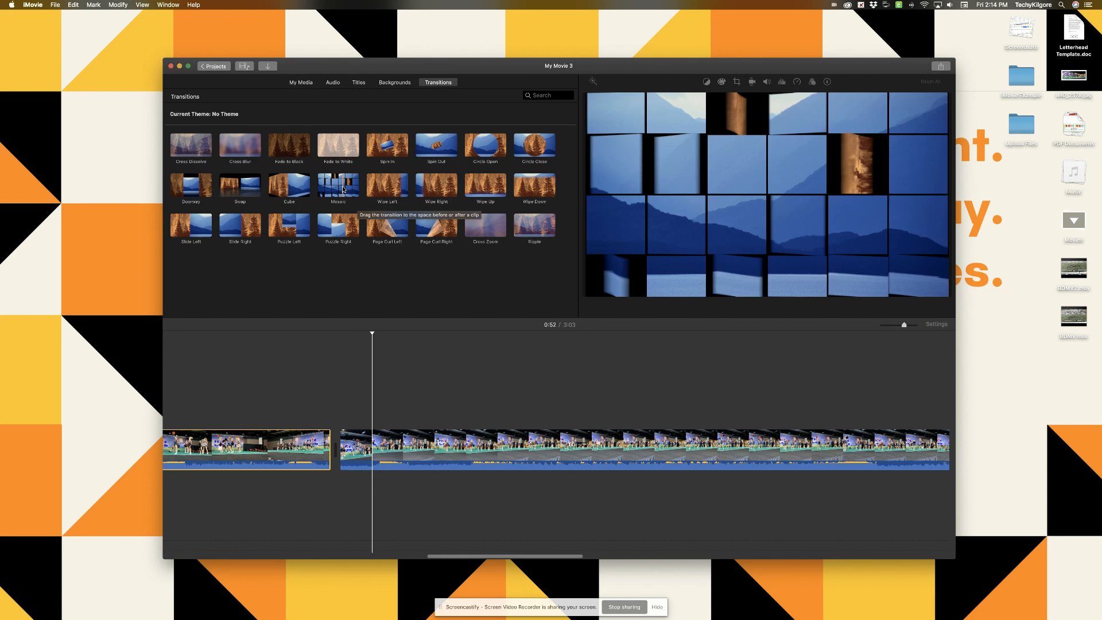
pyautogui.click(241, 195)
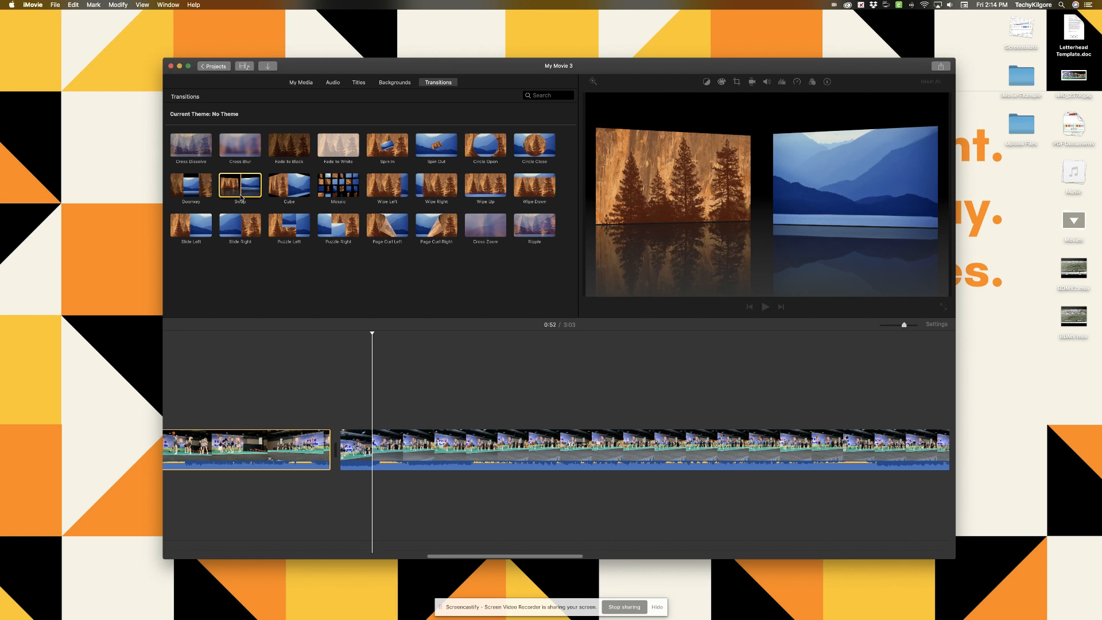
pyautogui.moveTo(240, 197); pyautogui.dragTo(309, 453)
pyautogui.click(306, 457)
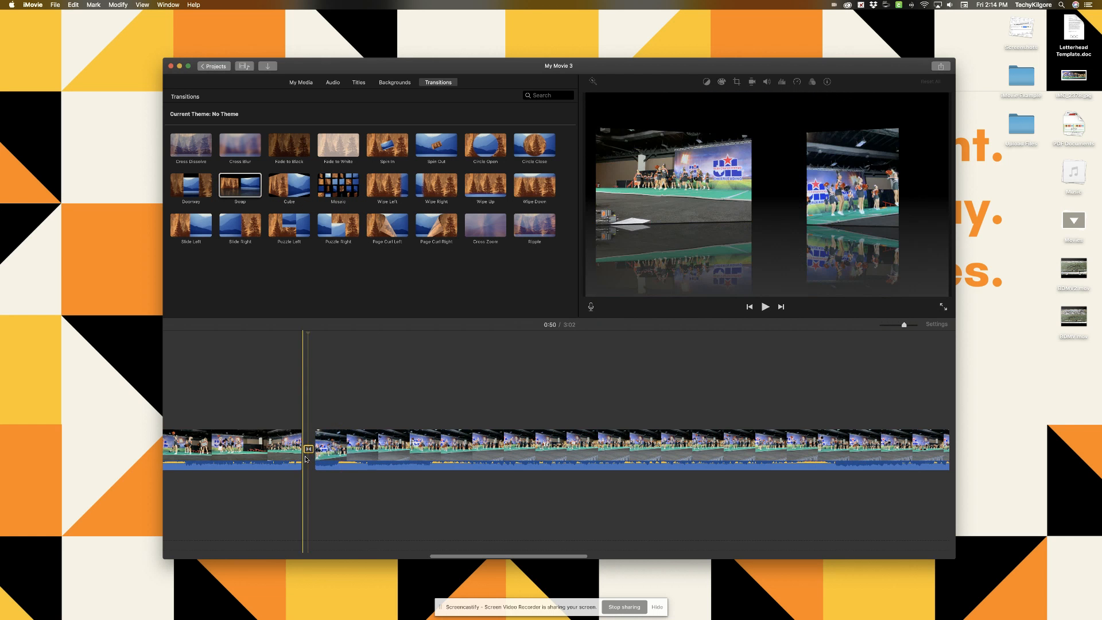
# Step: Play from the end of the first video into the second to preview the Swap transition
pyautogui.click(288, 453)
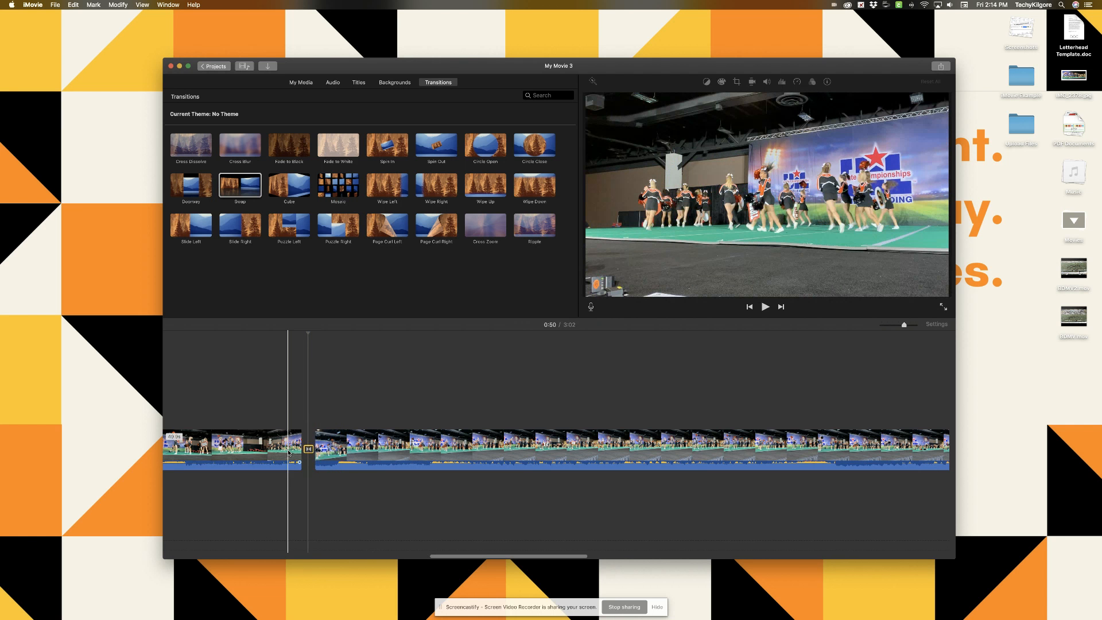
pyautogui.press('space')
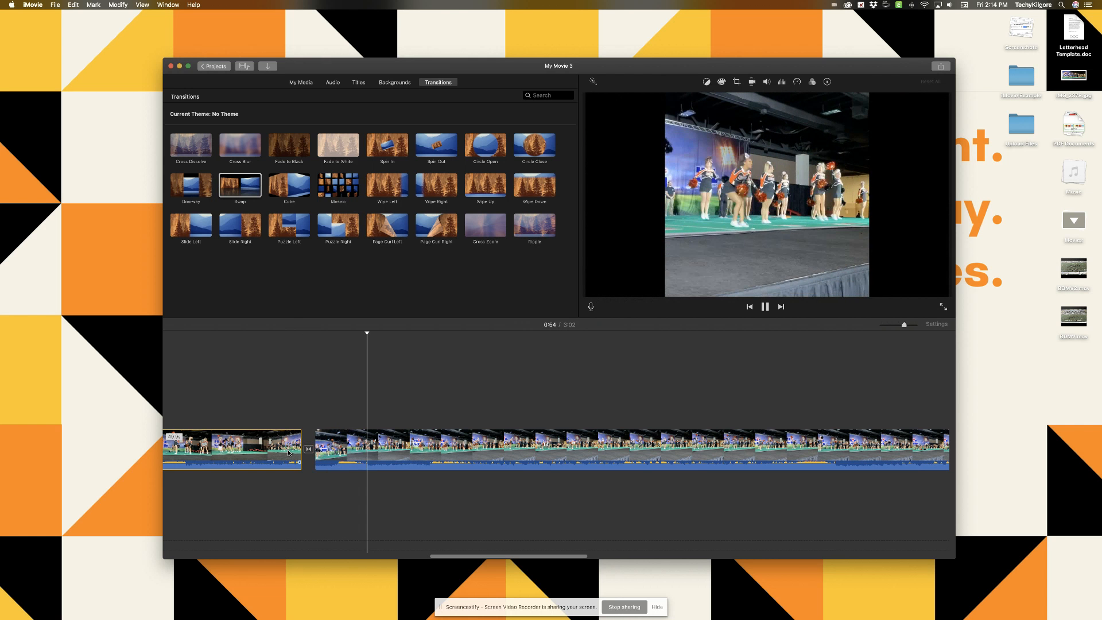
pyautogui.press('space')
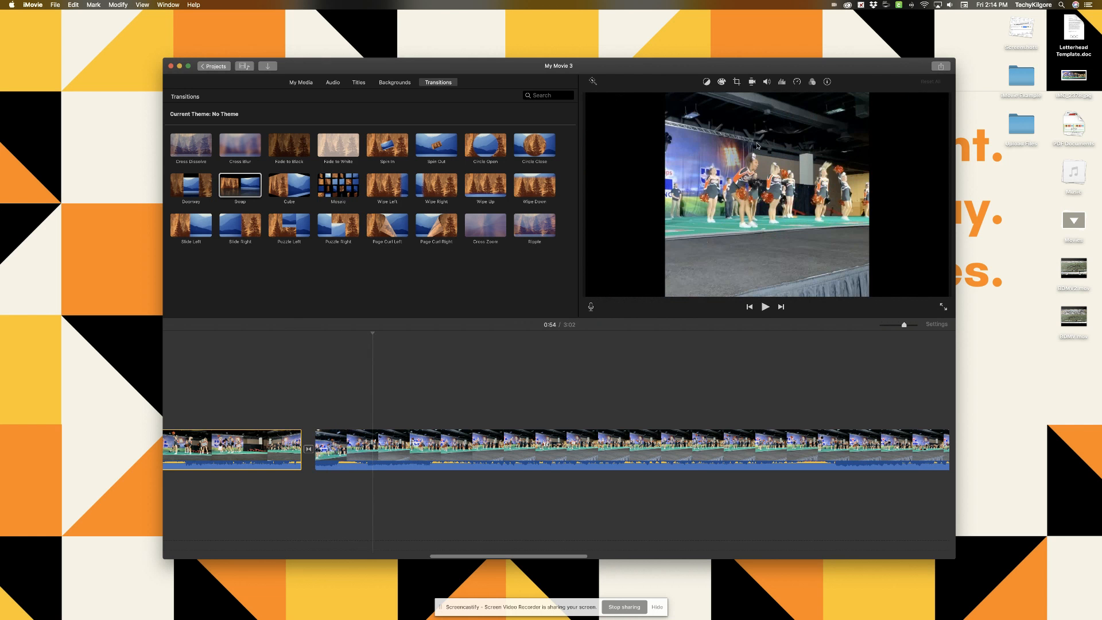
# Step: Set the second video to Crop to Fill and shift its crop frame down to cover the whole row of cheerleaders
pyautogui.click(643, 456)
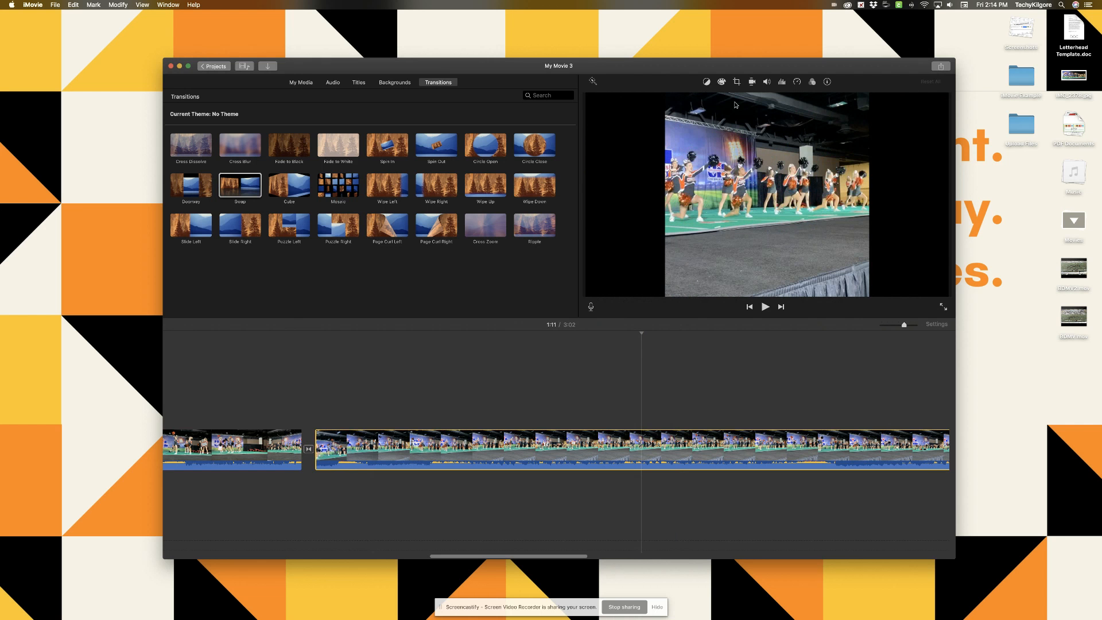
pyautogui.click(737, 83)
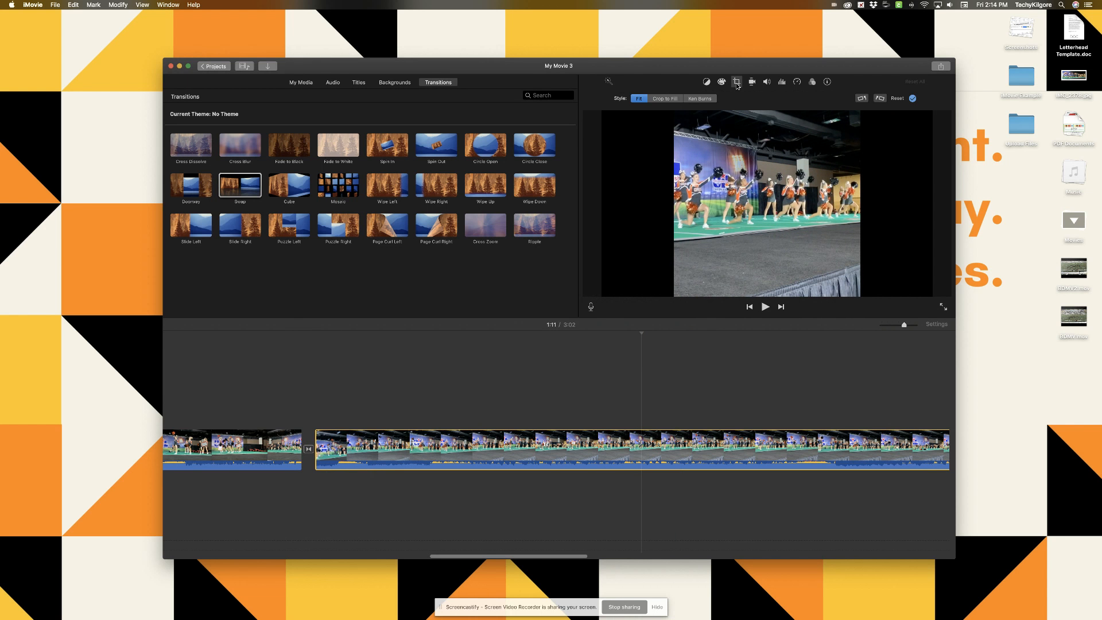
pyautogui.click(657, 99)
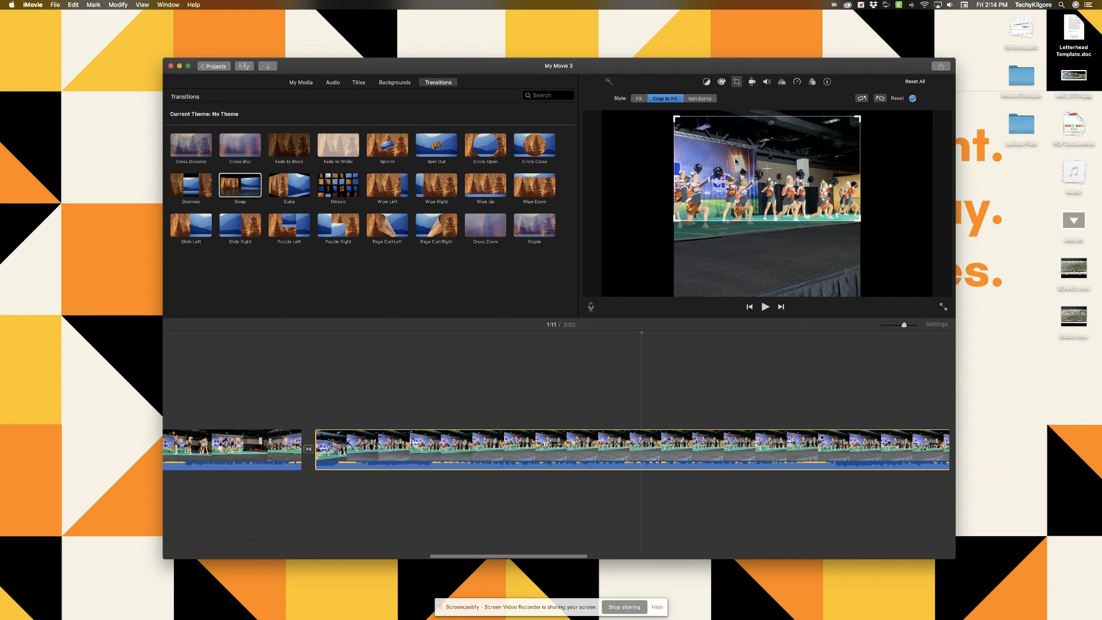
pyautogui.moveTo(735, 162); pyautogui.dragTo(735, 188)
pyautogui.press('Return')
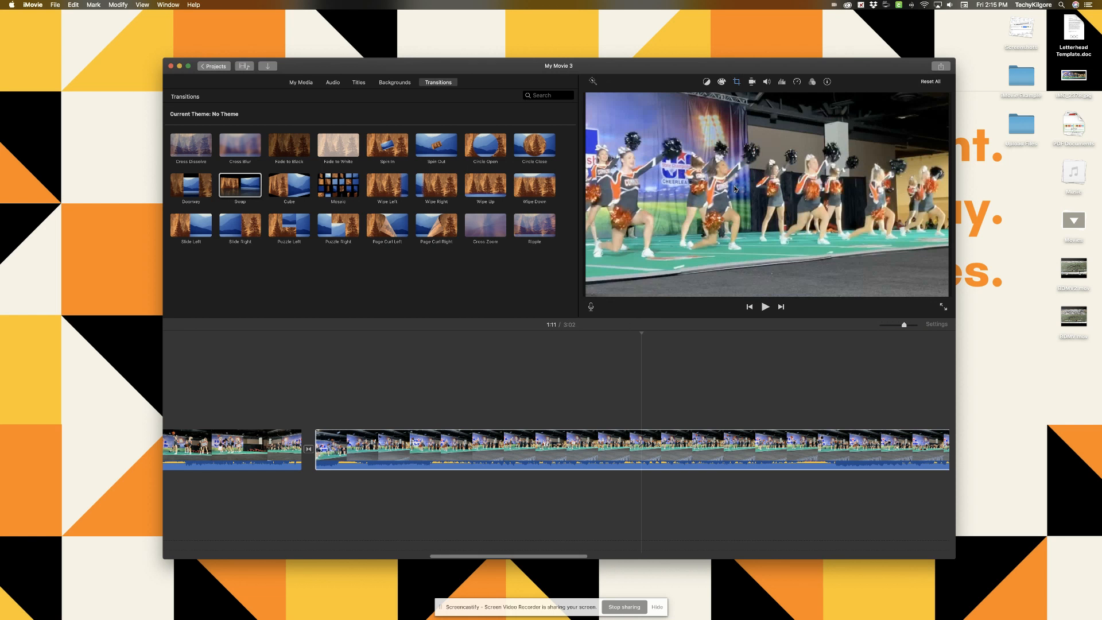
# Step: Play from late in the first video through the transition to review the cropped second video
pyautogui.click(245, 439)
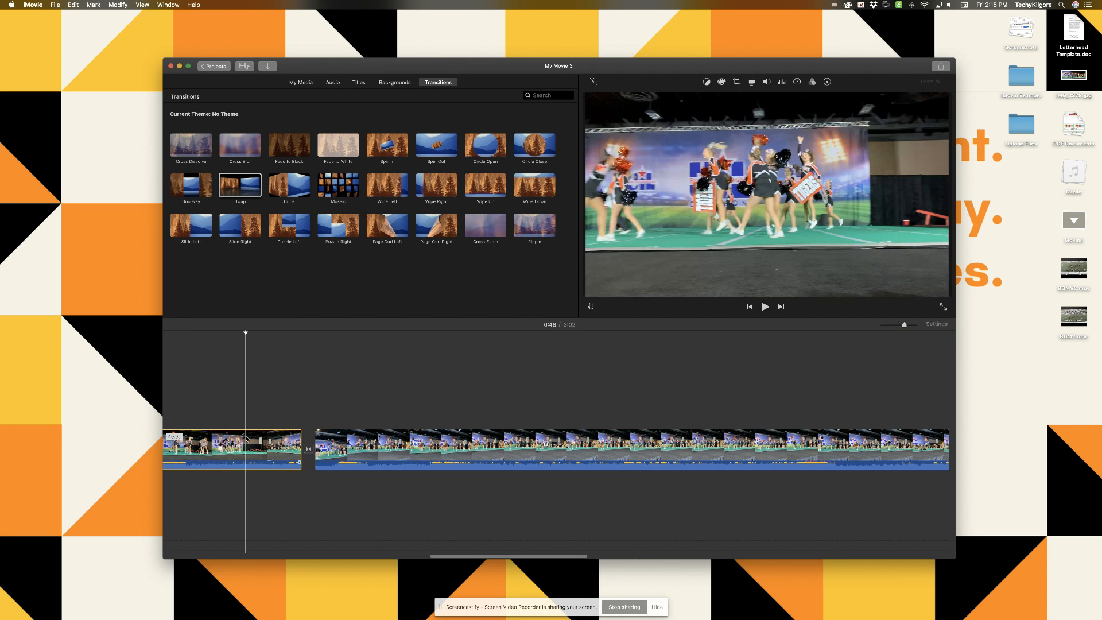
pyautogui.press('space')
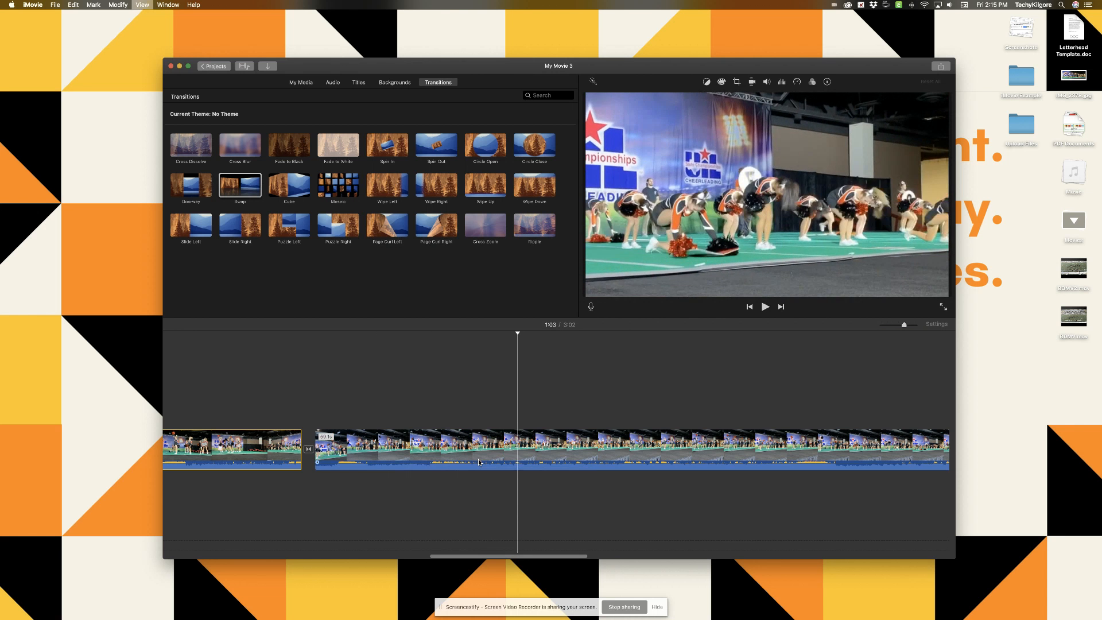
pyautogui.press('space')
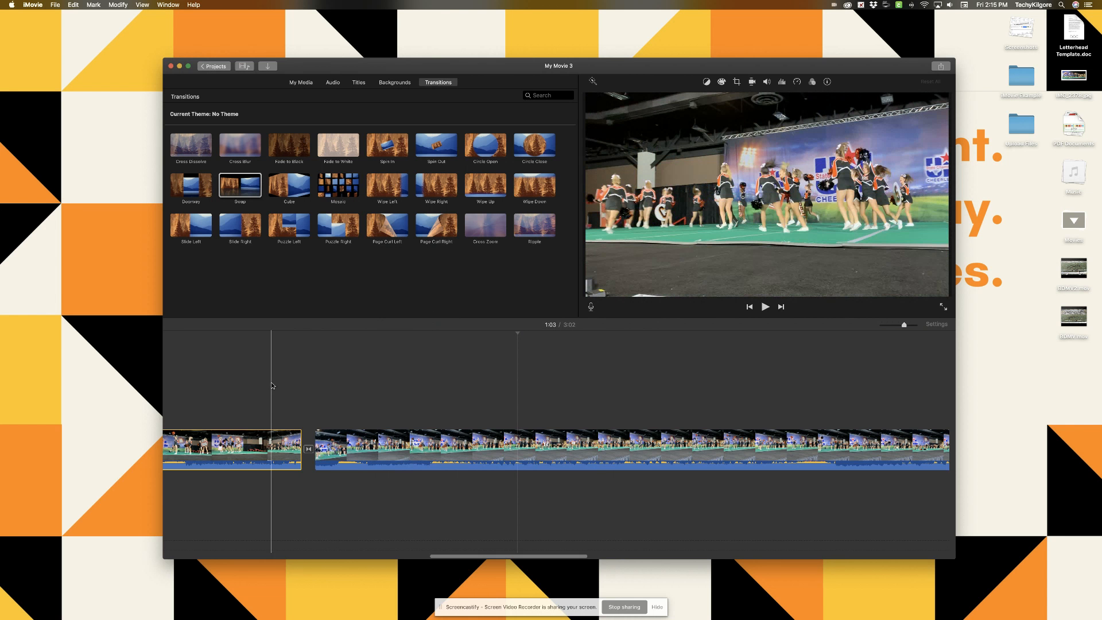
# Step: Insert the Curtain background at the very beginning of the timeline, before the first video
pyautogui.hscroll(-5, 272, 383)
pyautogui.hscroll(-10, 273, 385)
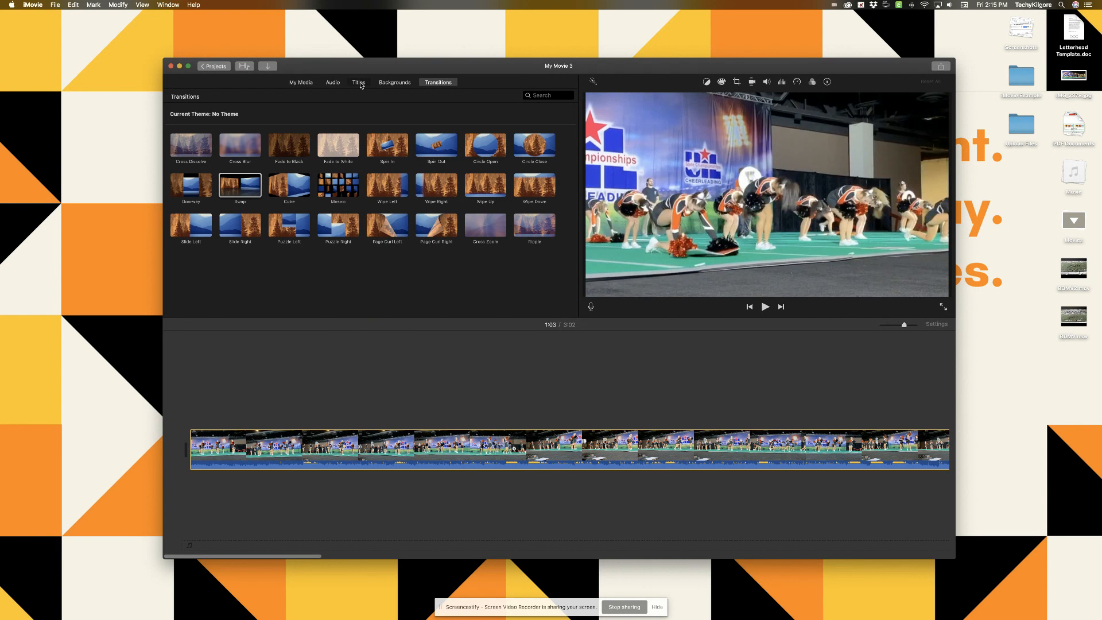
pyautogui.click(360, 84)
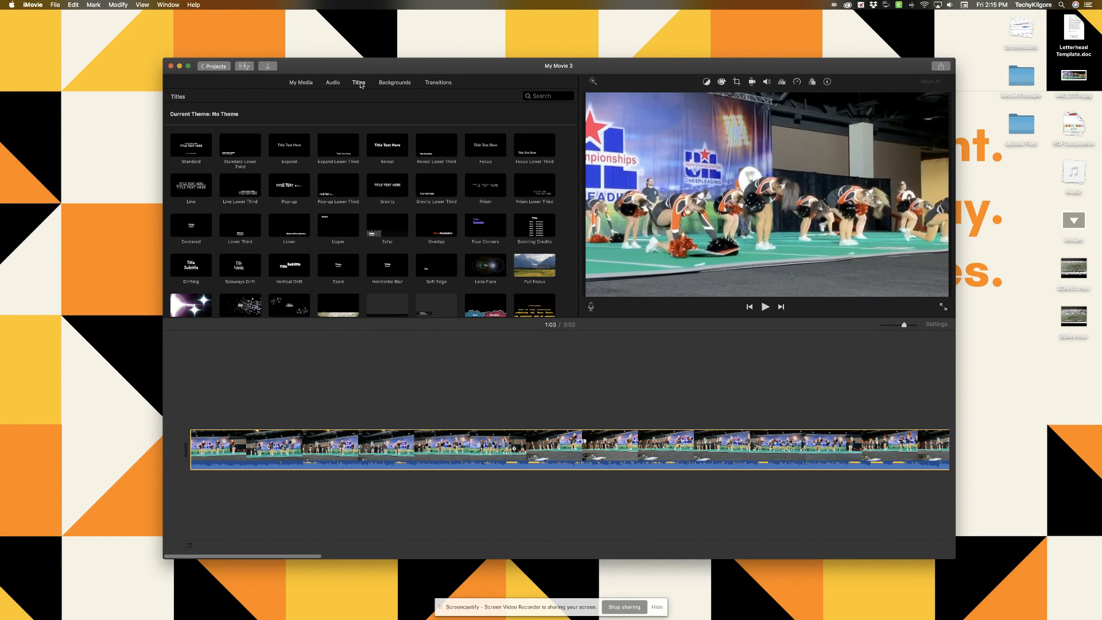
pyautogui.click(389, 84)
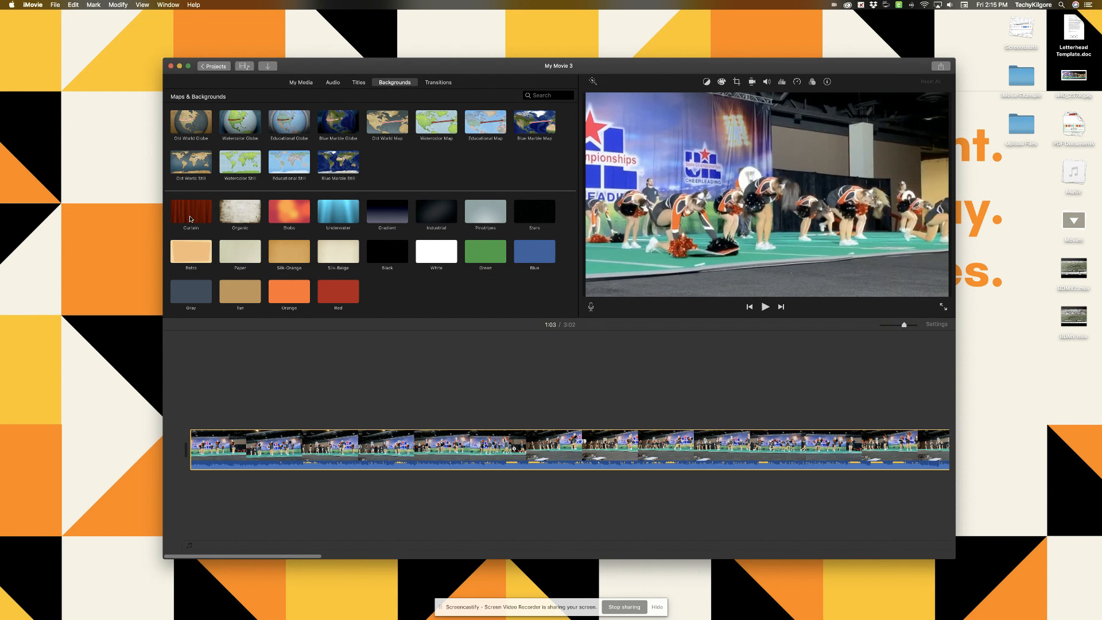
pyautogui.moveTo(191, 219); pyautogui.dragTo(190, 451)
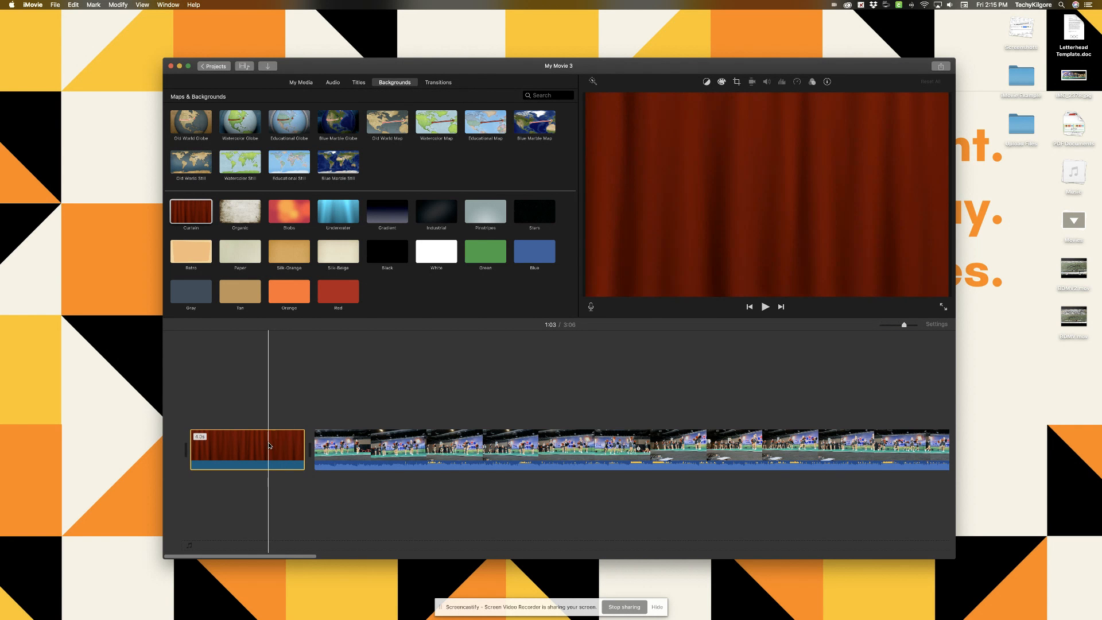
# Step: Browse the available title styles and preview the Echo title
pyautogui.click(359, 82)
pyautogui.click(394, 83)
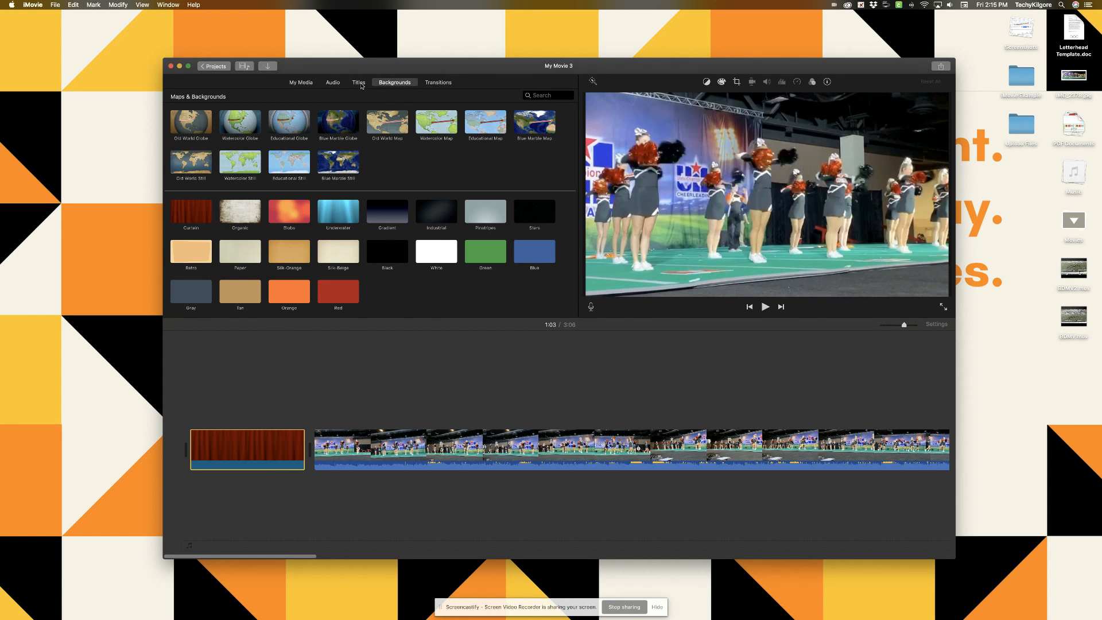
pyautogui.click(359, 83)
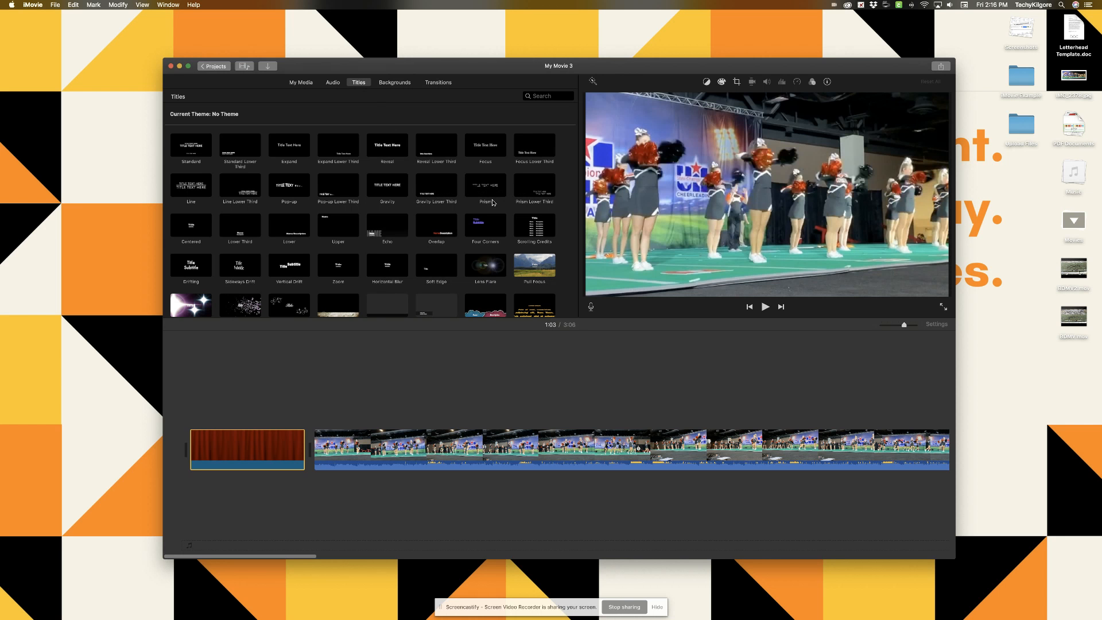
pyautogui.scroll(-2, 492, 202)
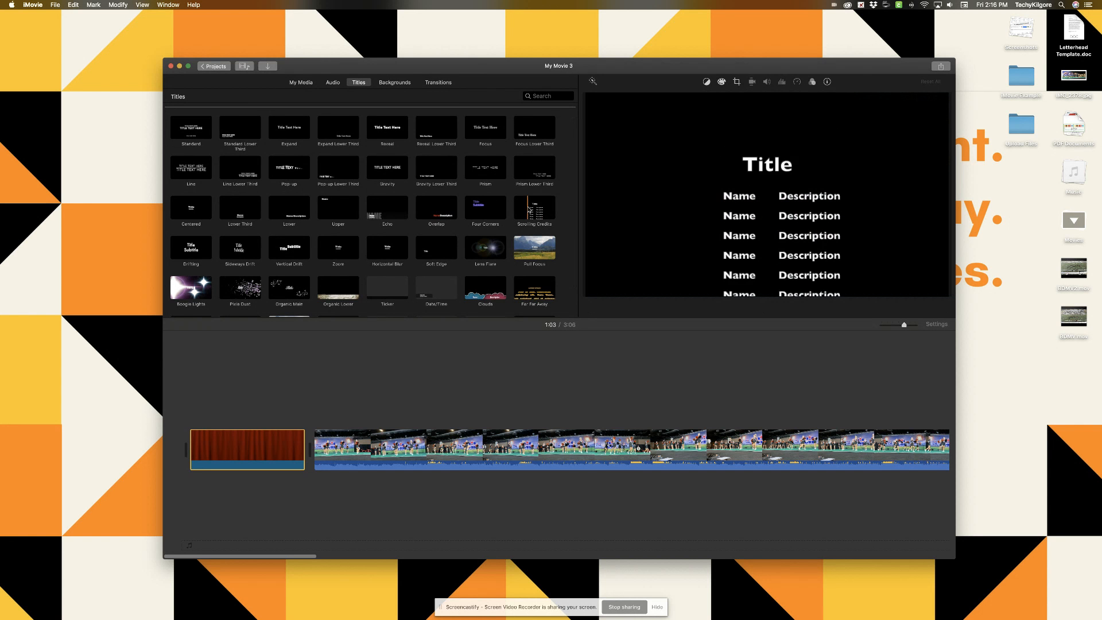
pyautogui.click(388, 217)
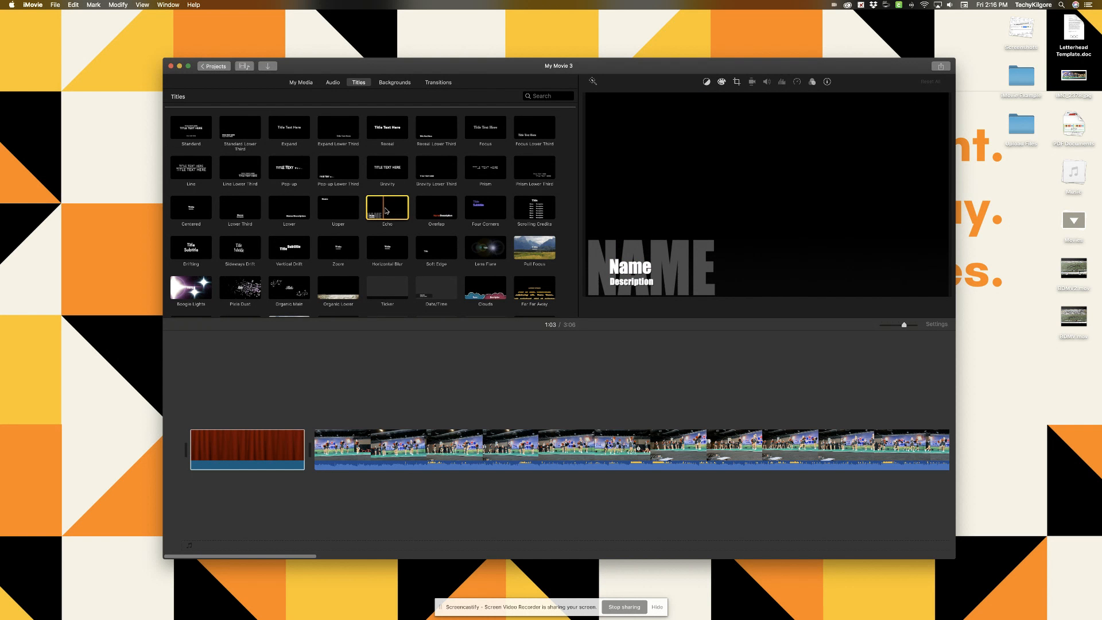
pyautogui.click(196, 126)
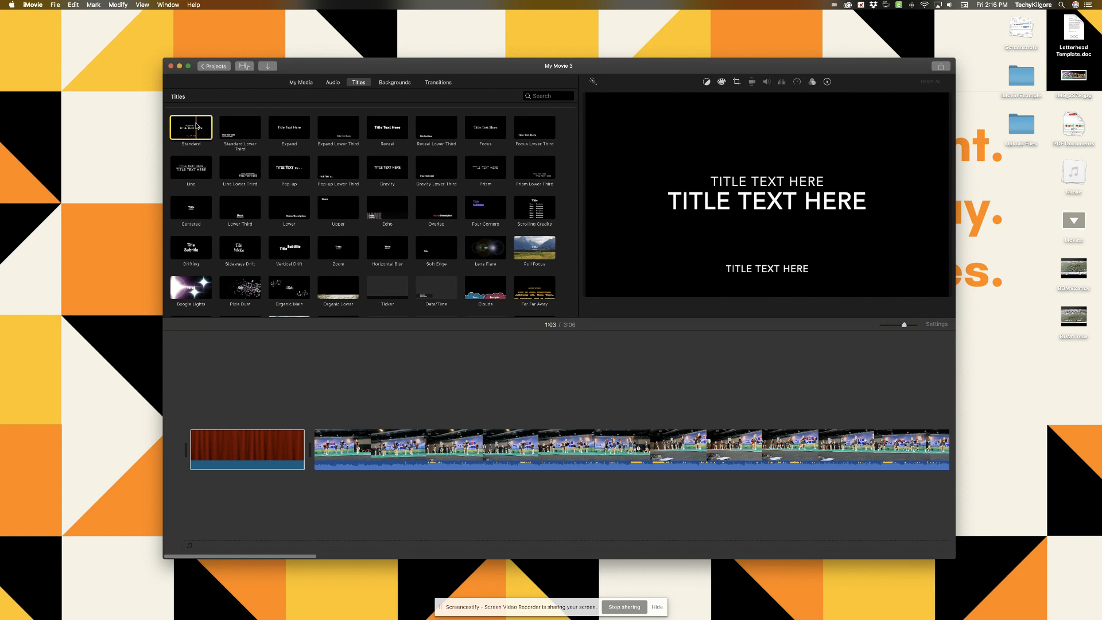
pyautogui.doubleClick(196, 126)
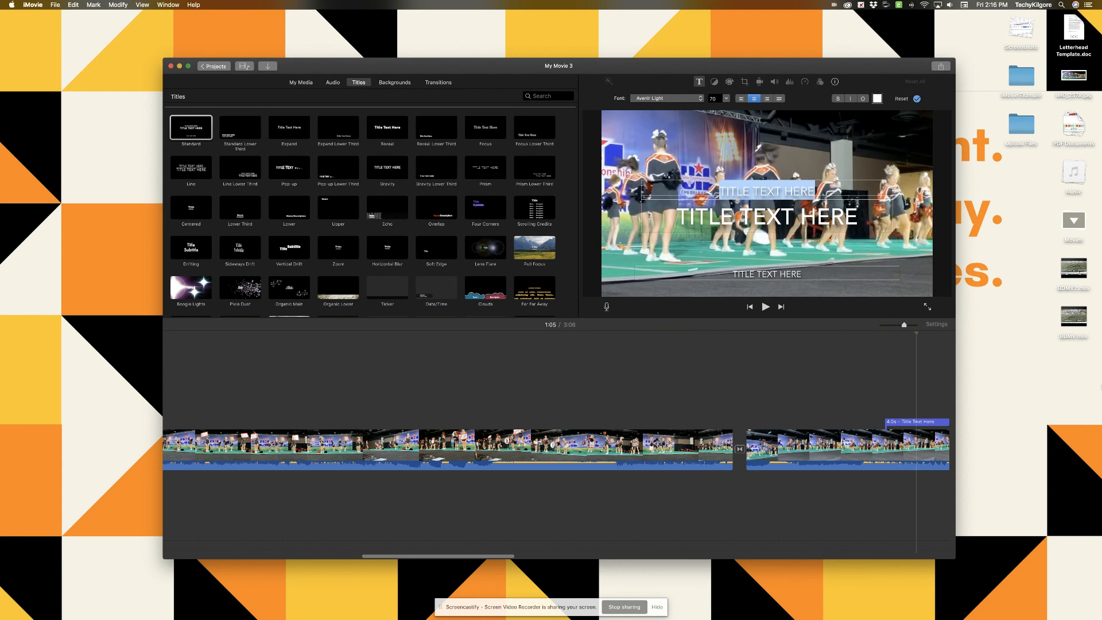
pyautogui.click(915, 424)
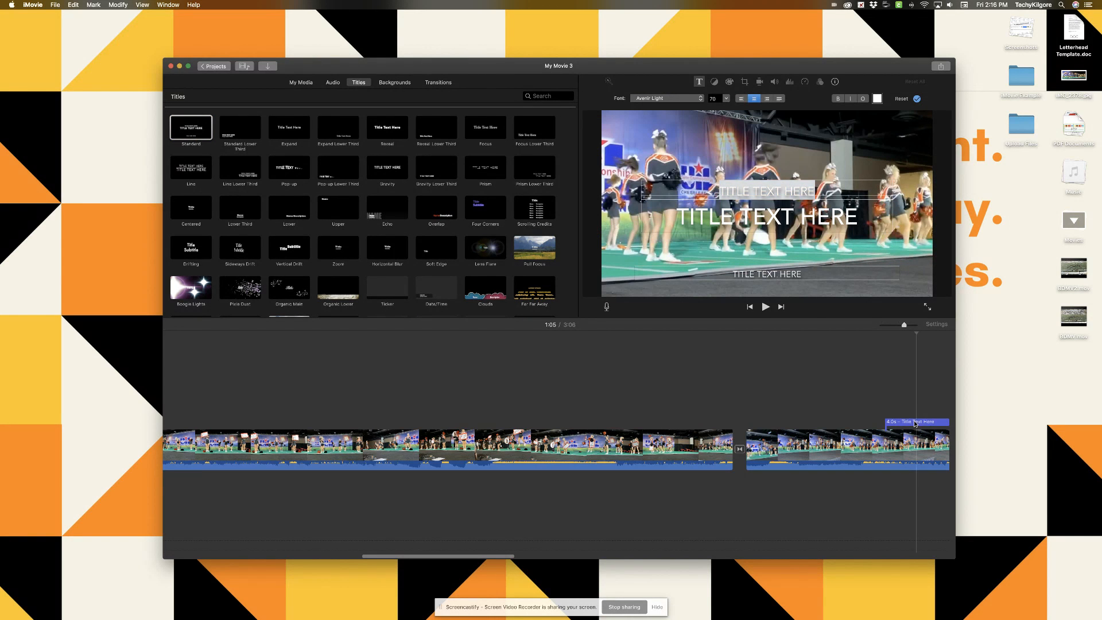
pyautogui.click(936, 423)
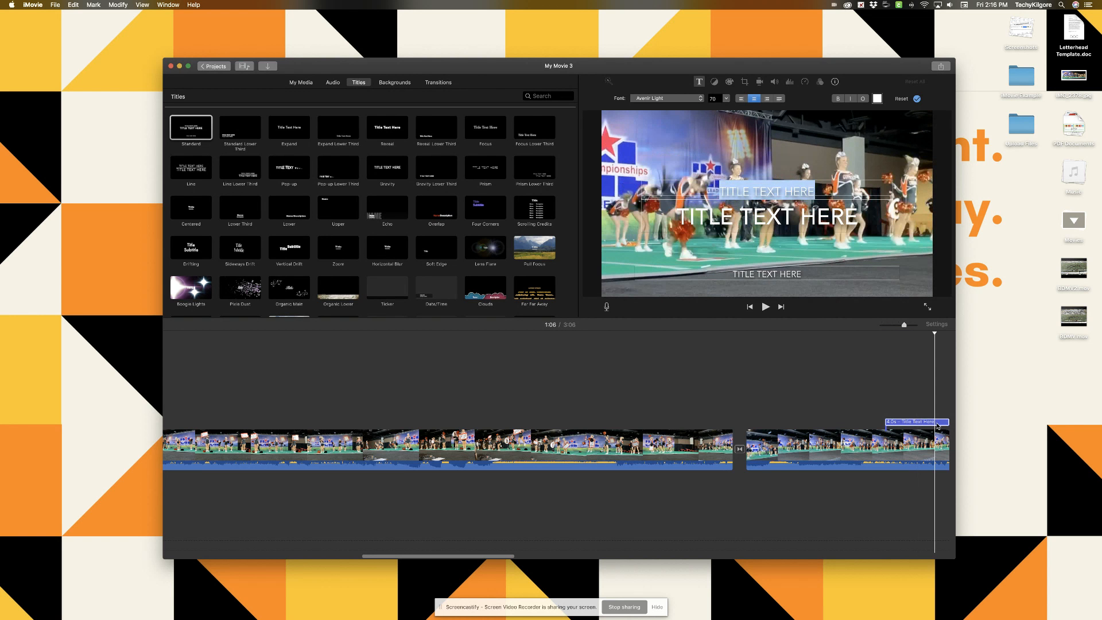
pyautogui.press('Delete')
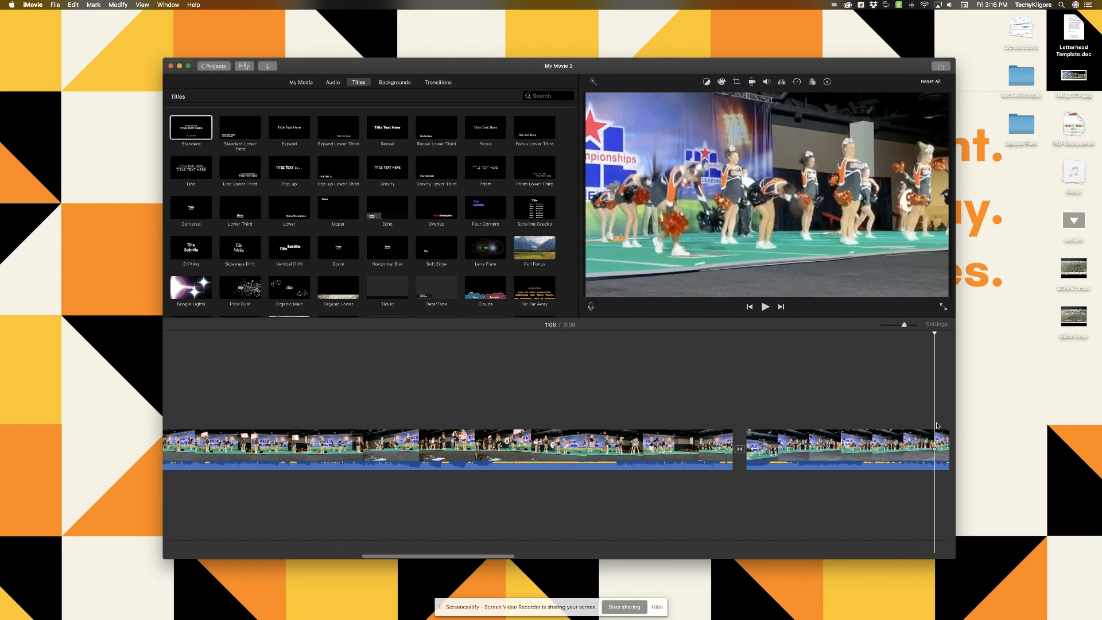
# Step: Place the Standard title over the curtain background clip, aligned with the clip's start
pyautogui.hscroll(-15, 552, 438)
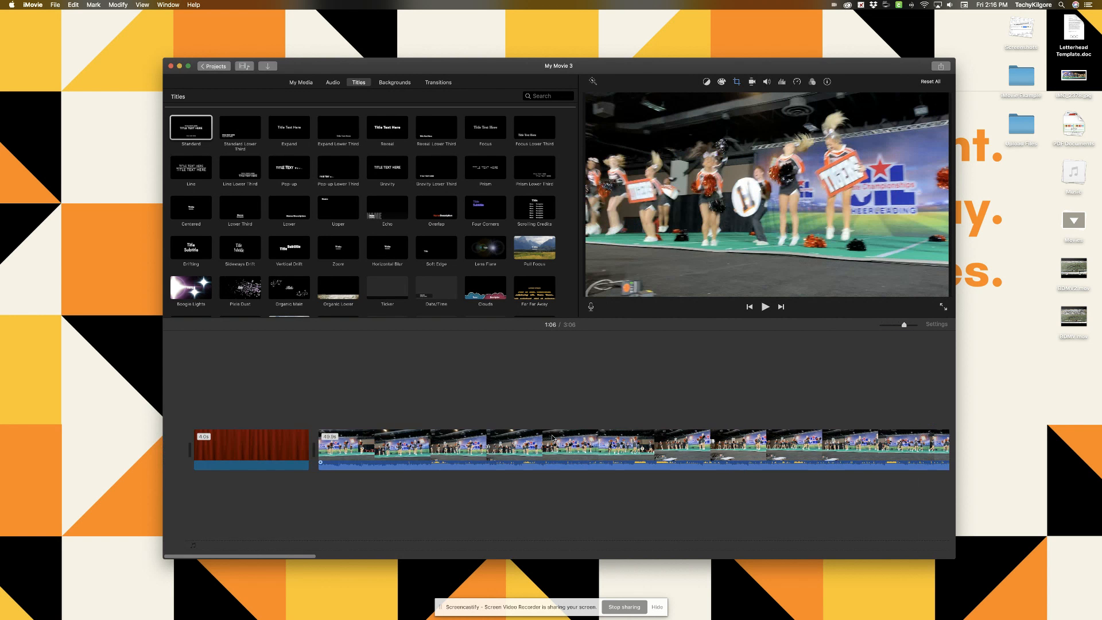
pyautogui.click(246, 446)
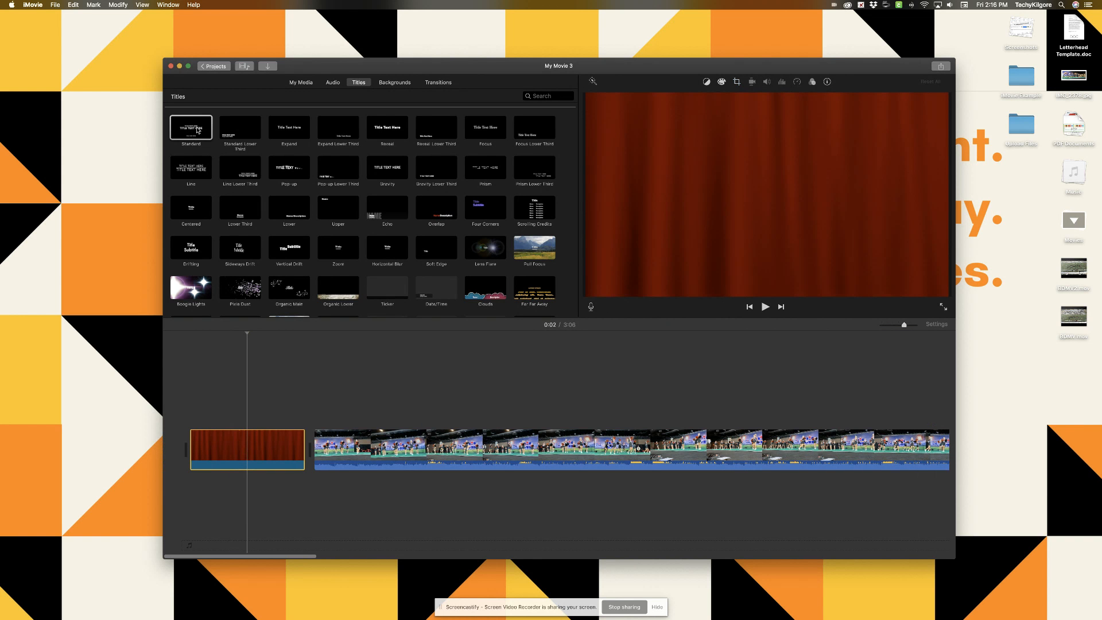
pyautogui.moveTo(197, 130); pyautogui.dragTo(207, 426)
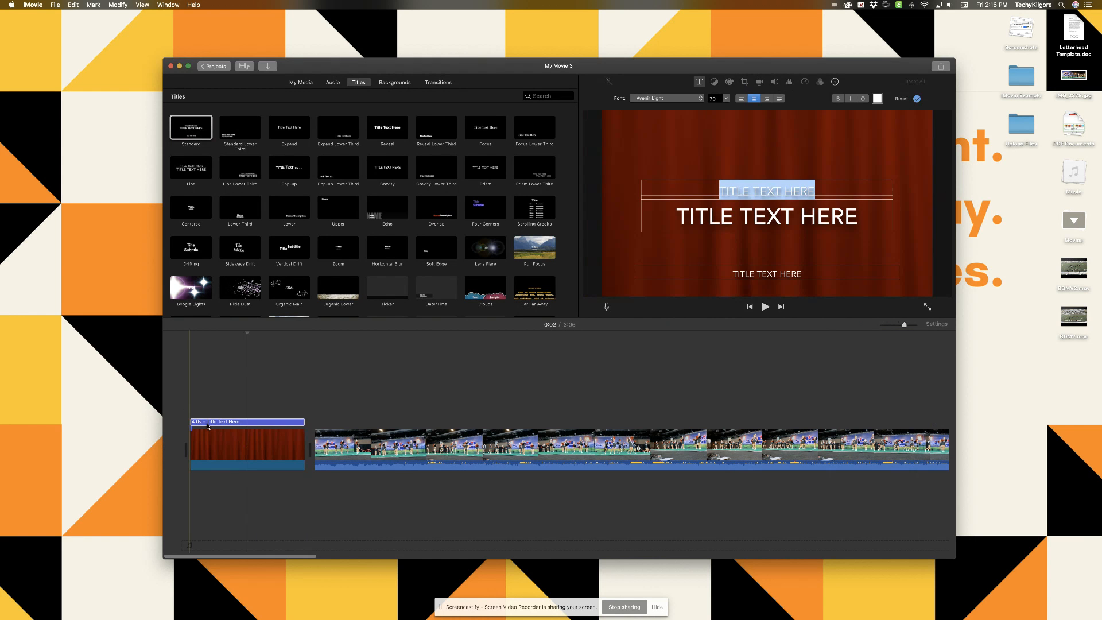
pyautogui.click(207, 424)
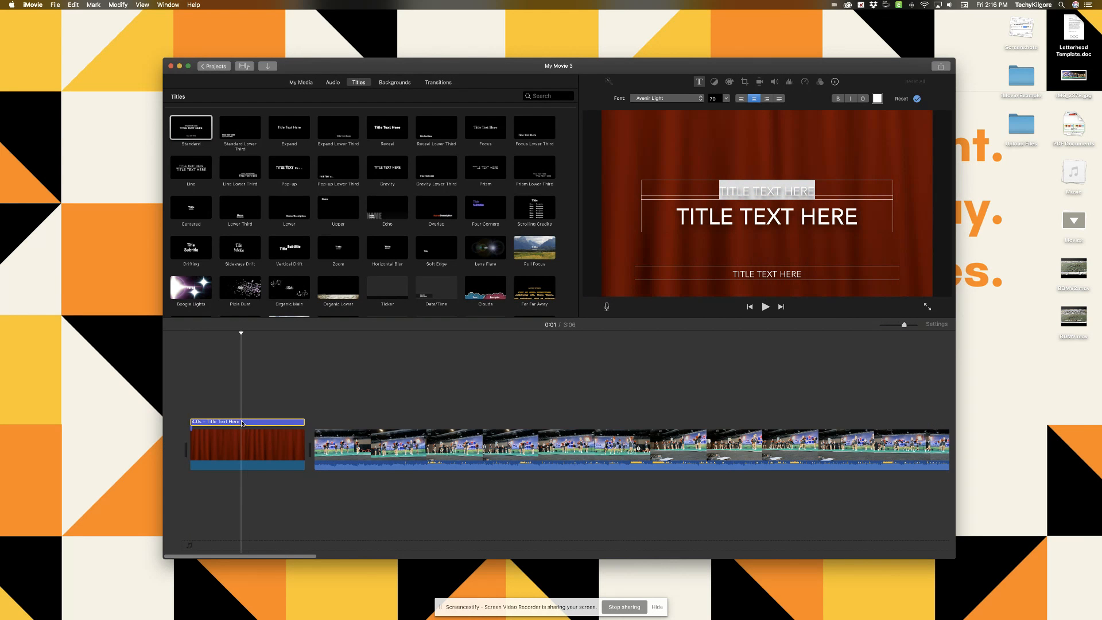
# Step: Shift the title so it overlaps both the curtain and the first video, and play from the start to preview it
pyautogui.moveTo(244, 423); pyautogui.dragTo(294, 421)
pyautogui.click(196, 451)
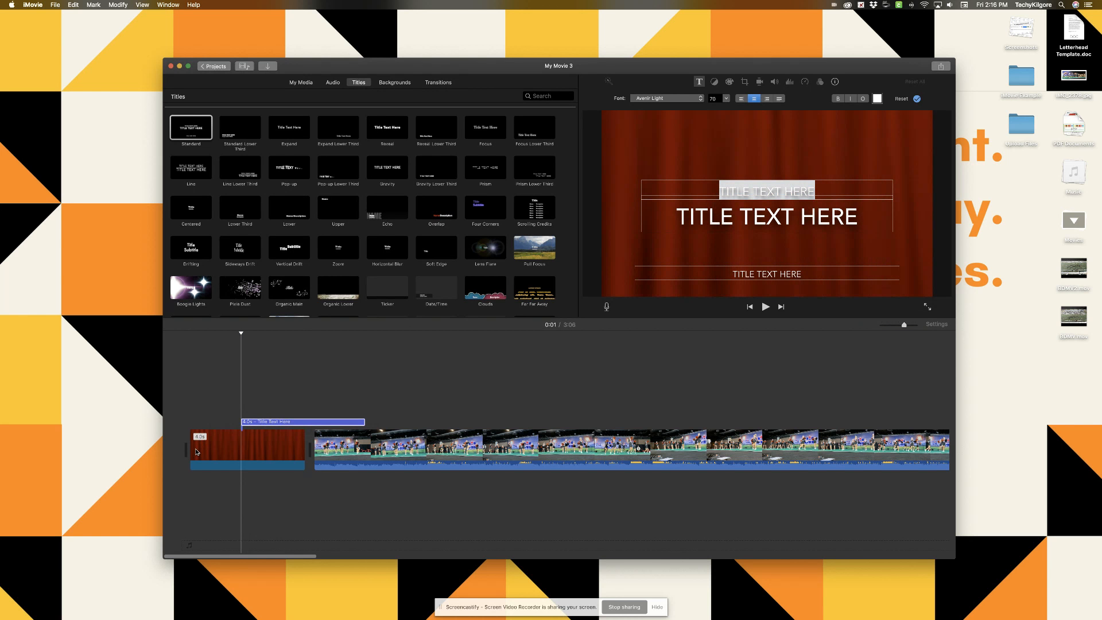
pyautogui.click(196, 452)
pyautogui.press('space')
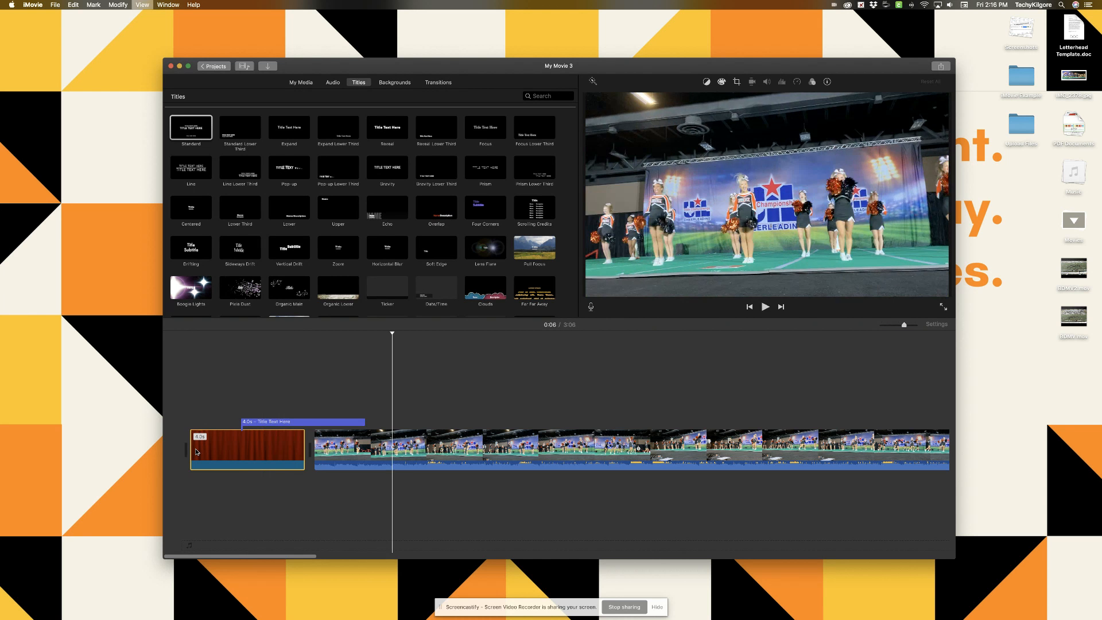
pyautogui.press('space')
# Step: Check the title over the first video, and move it back so it covers only the curtain clip
pyautogui.click(276, 422)
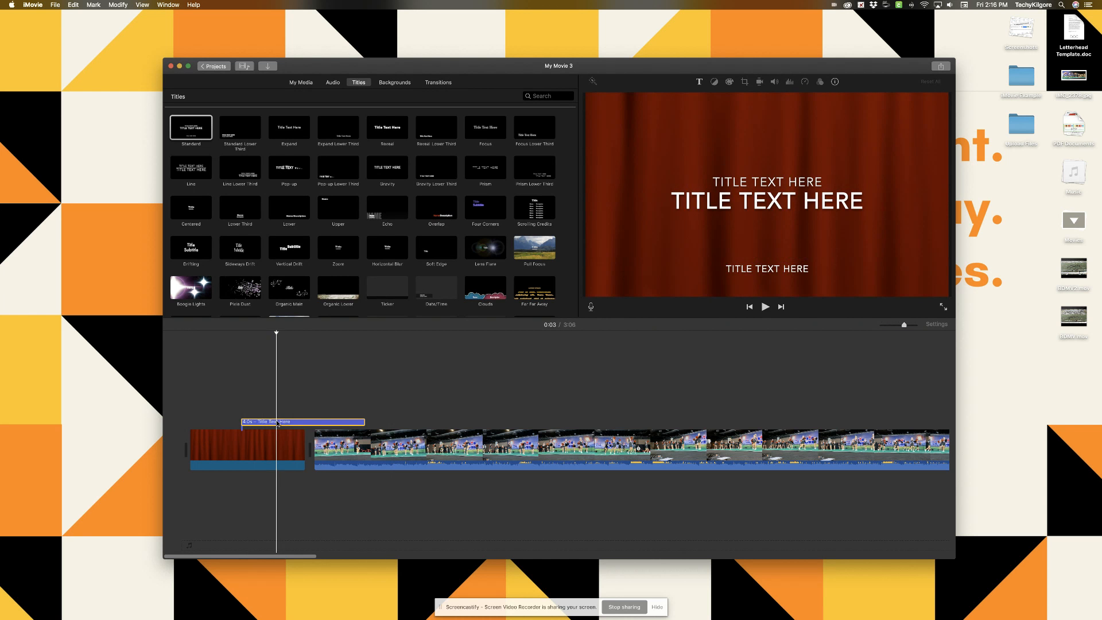
pyautogui.doubleClick(322, 423)
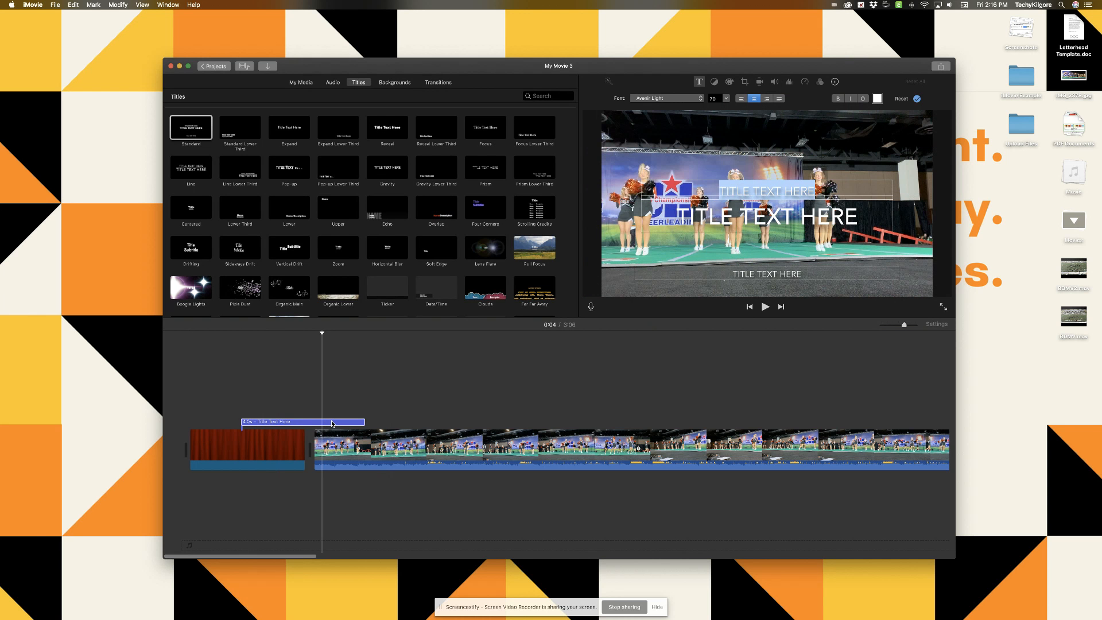
pyautogui.click(332, 423)
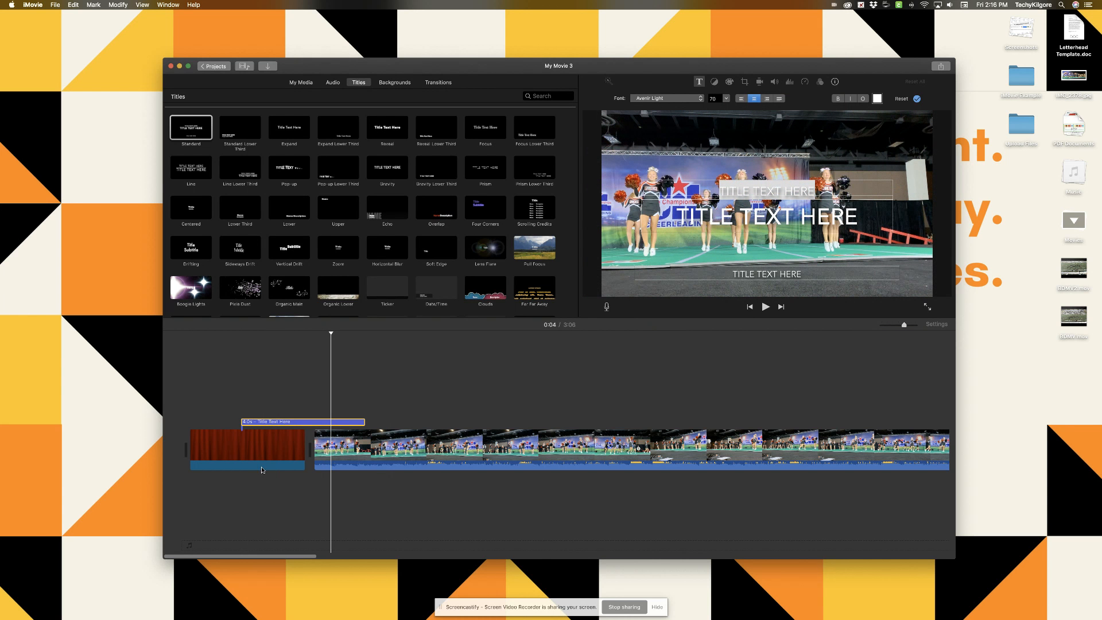
pyautogui.click(310, 425)
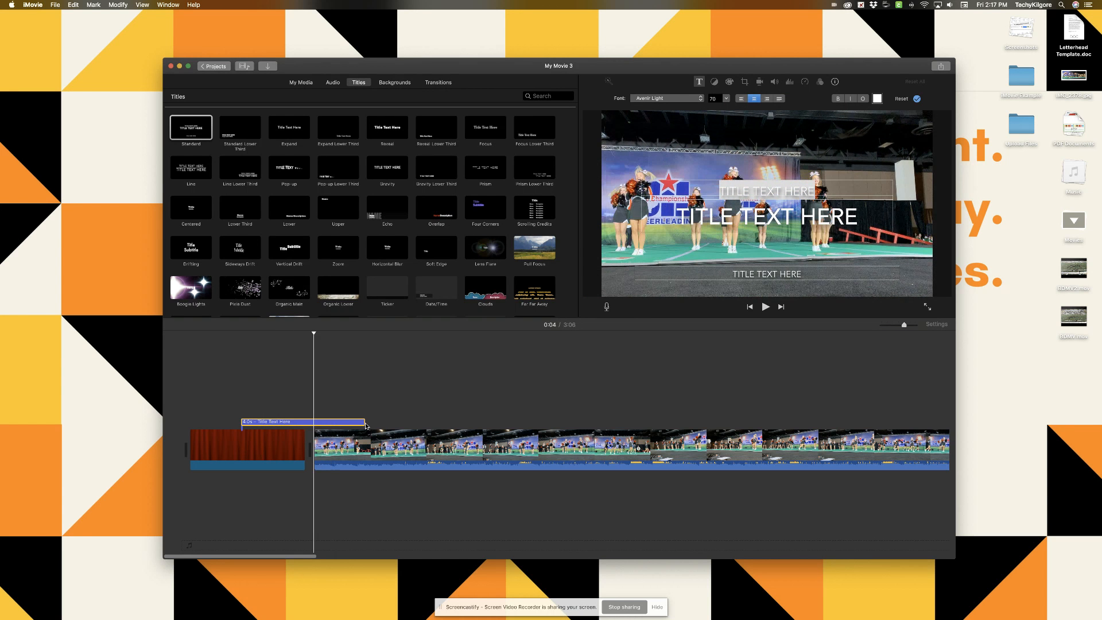
pyautogui.moveTo(368, 422); pyautogui.dragTo(252, 425)
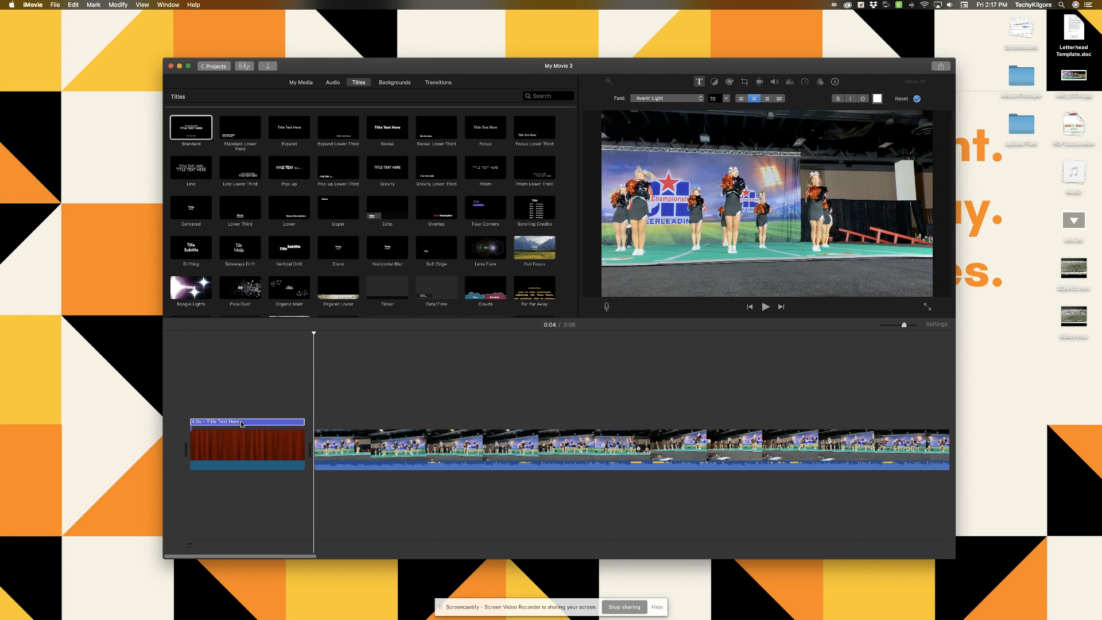
# Step: Set the title's top line to "Commerce High School" and its main line to "TIGER CHEER"
pyautogui.click(279, 423)
pyautogui.doubleClick(764, 187)
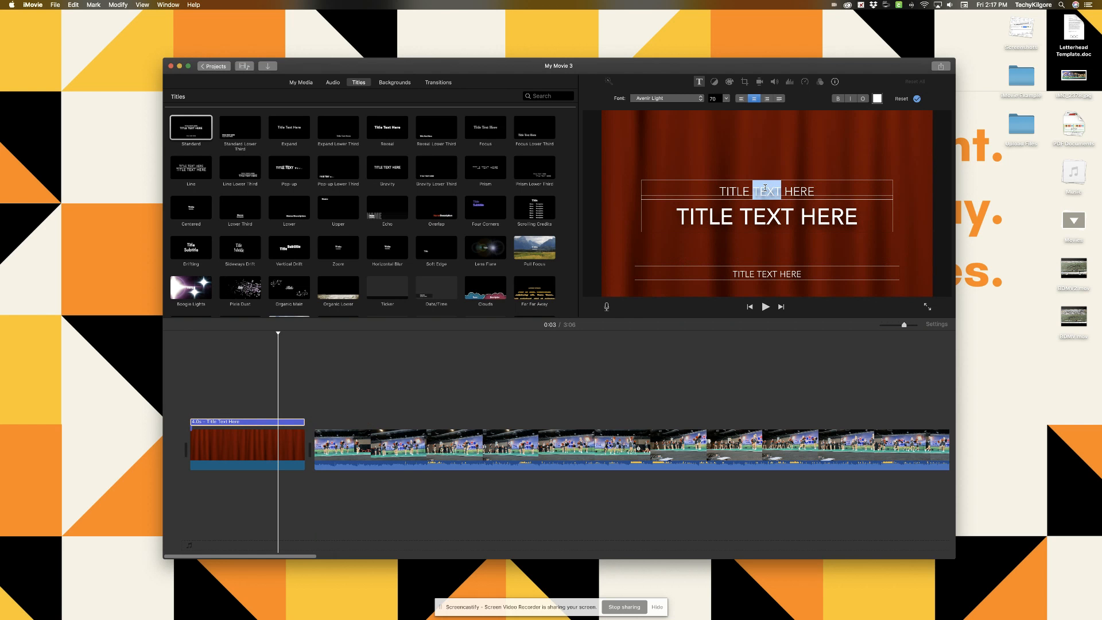
pyautogui.tripleClick(764, 187)
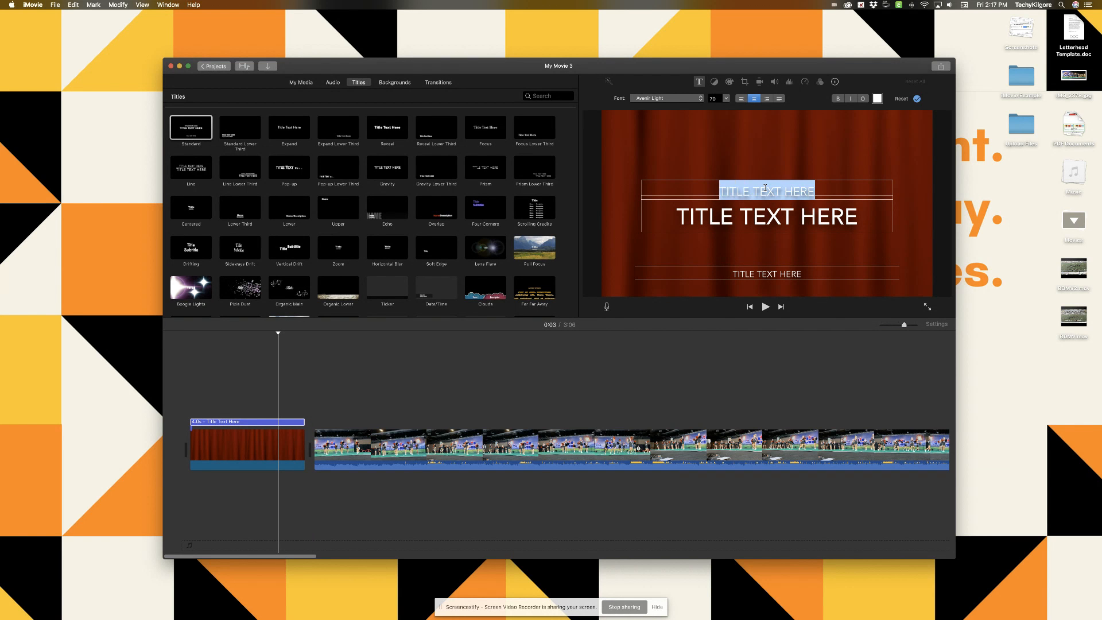
pyautogui.write('Commerce High Scho')
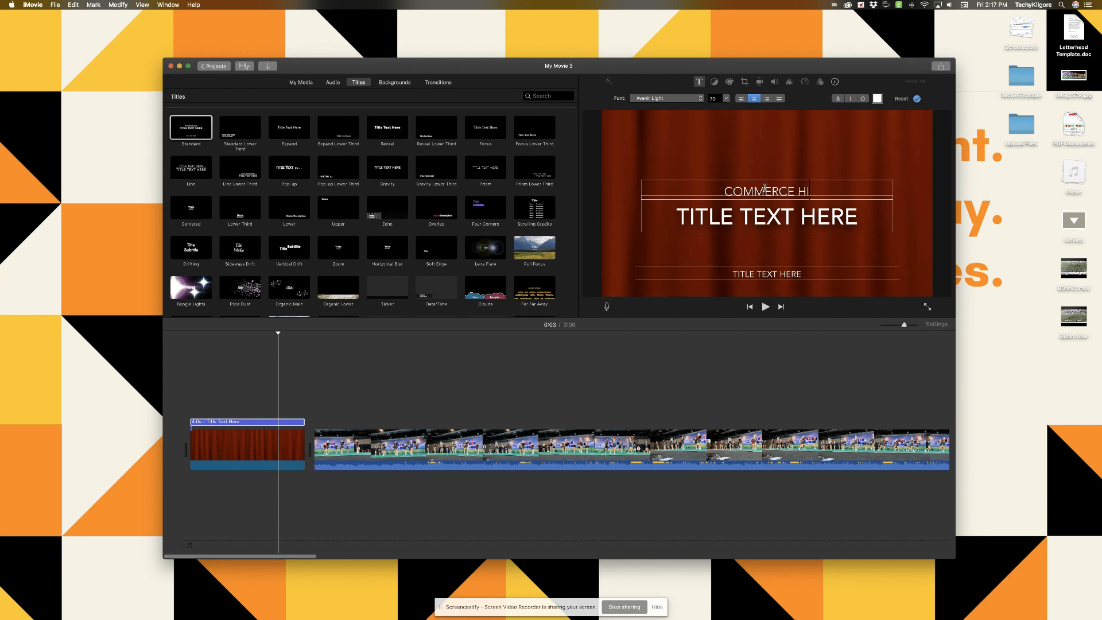
pyautogui.write('ol')
pyautogui.press('Tab')
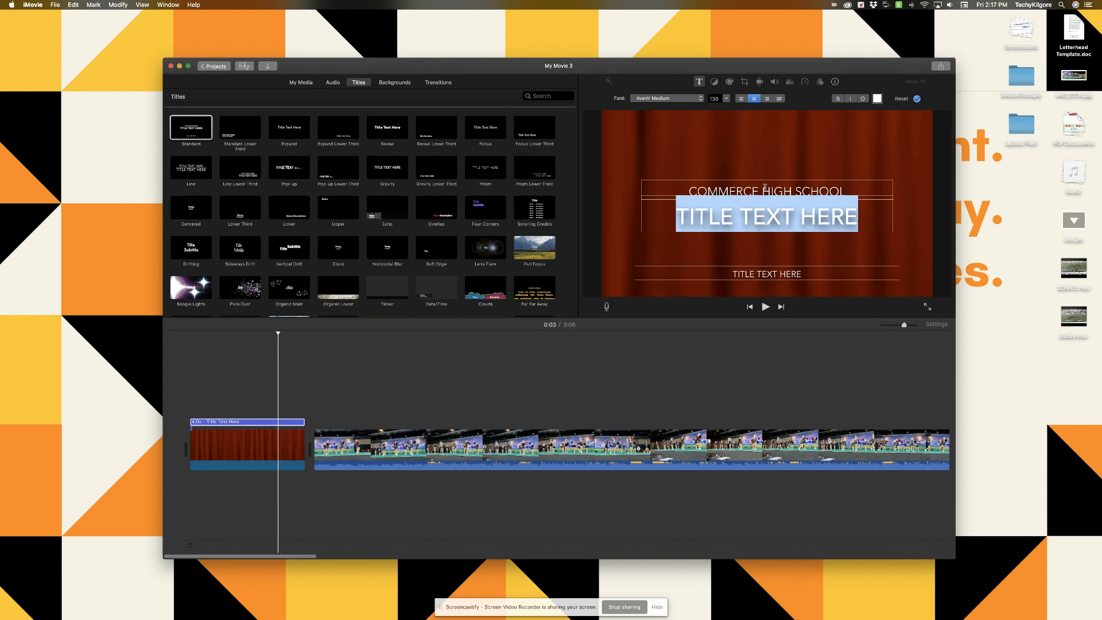
pyautogui.write('TIGER')
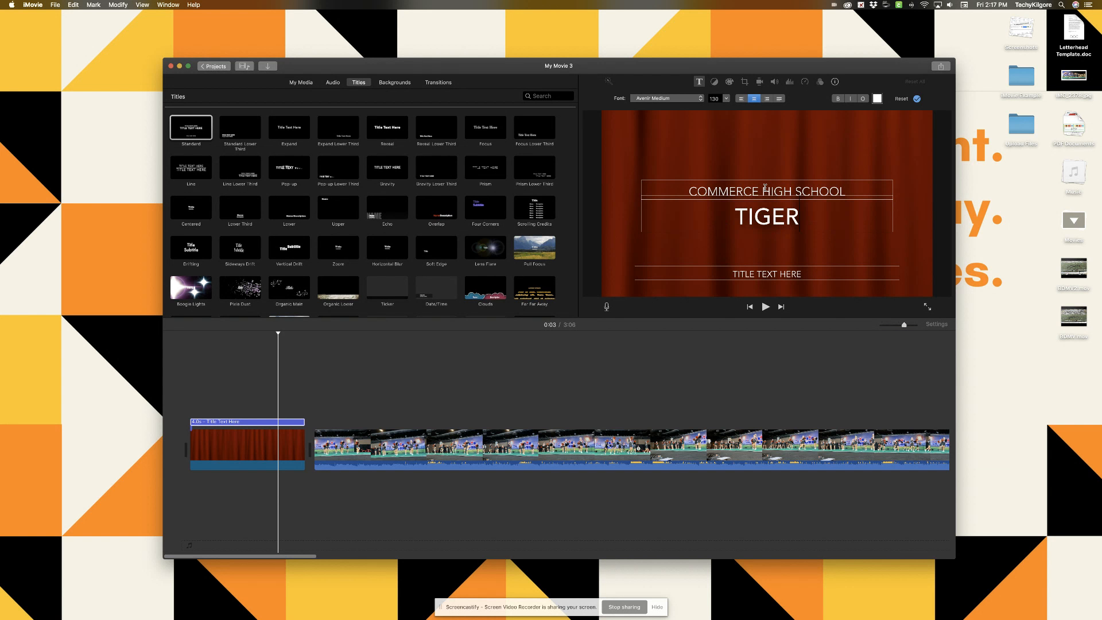
pyautogui.write(' CHEER')
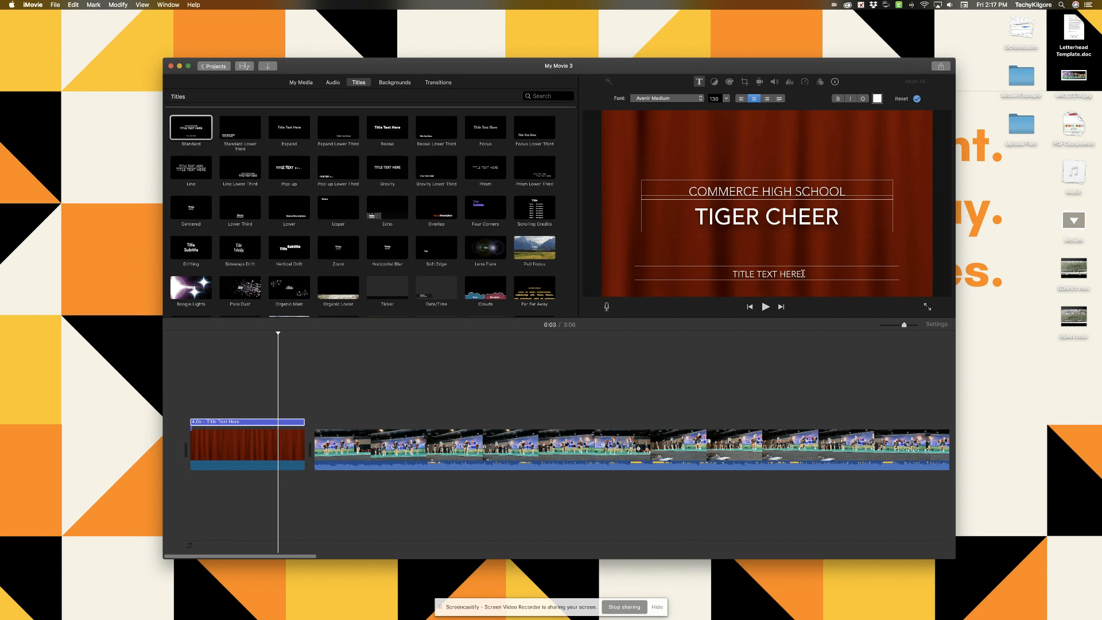
# Step: Replace the title's bottom line with "2019 STATE UIL CHAMPIONSHIPS"
pyautogui.click(802, 273)
pyautogui.press('super+a')
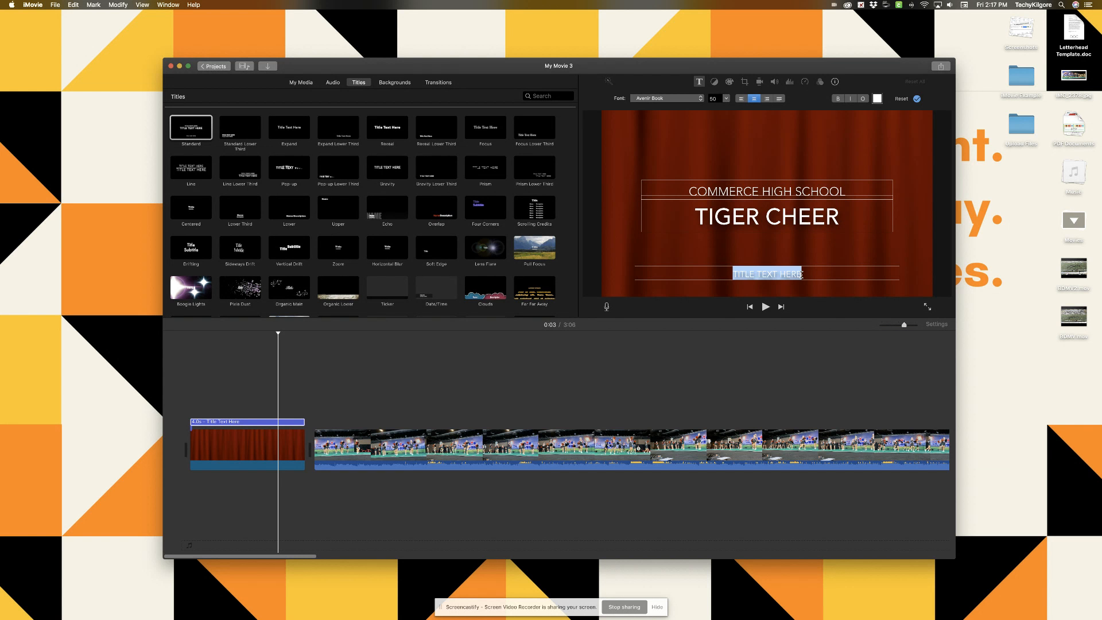
pyautogui.write('2019 ST')
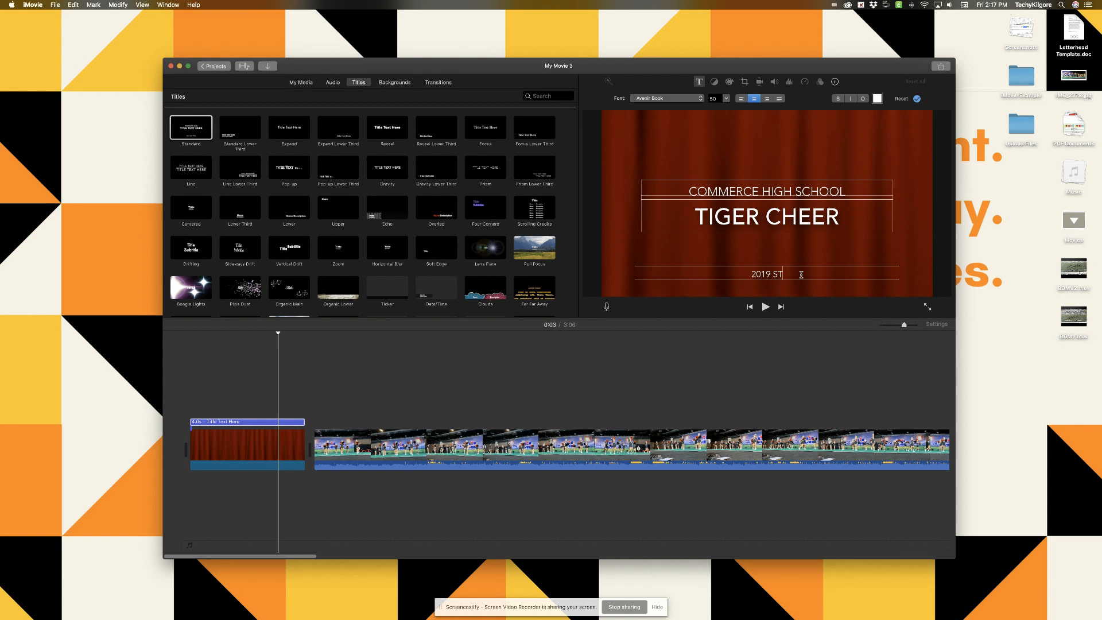
pyautogui.write('ATE UIL CHAMPIONSHIPS')
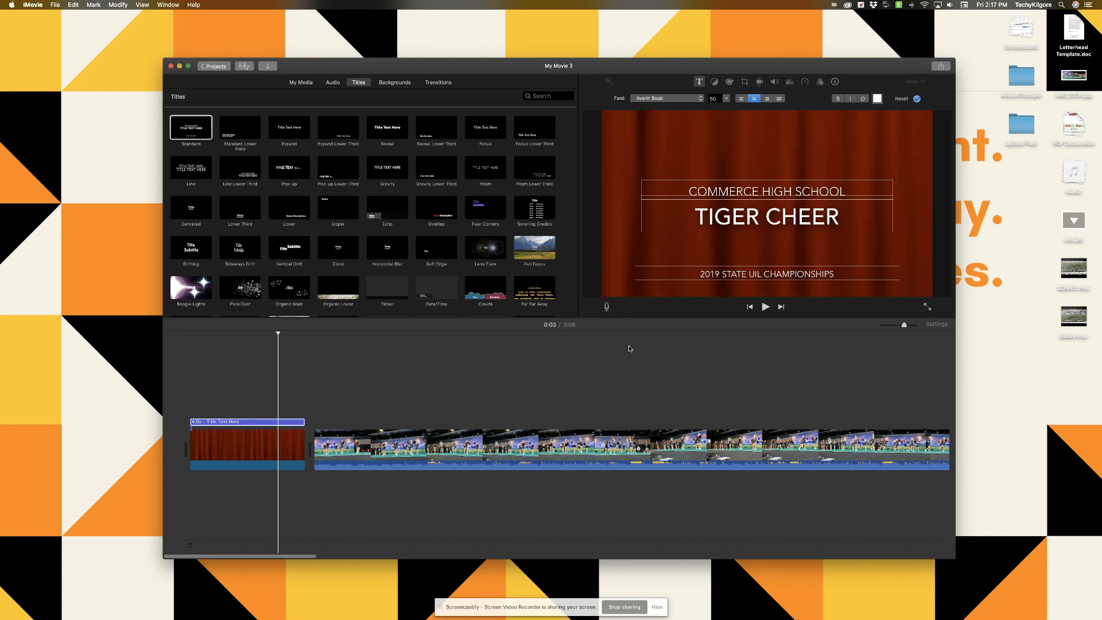
# Step: Set the title's font to Avenir Medium
pyautogui.click(743, 219)
pyautogui.click(701, 100)
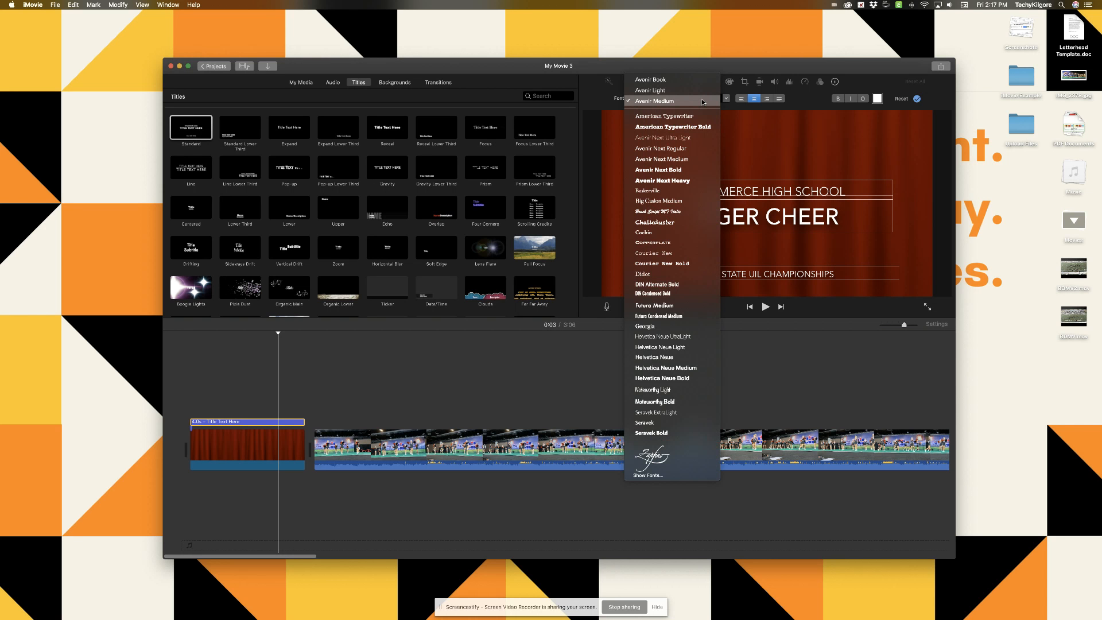
pyautogui.click(702, 101)
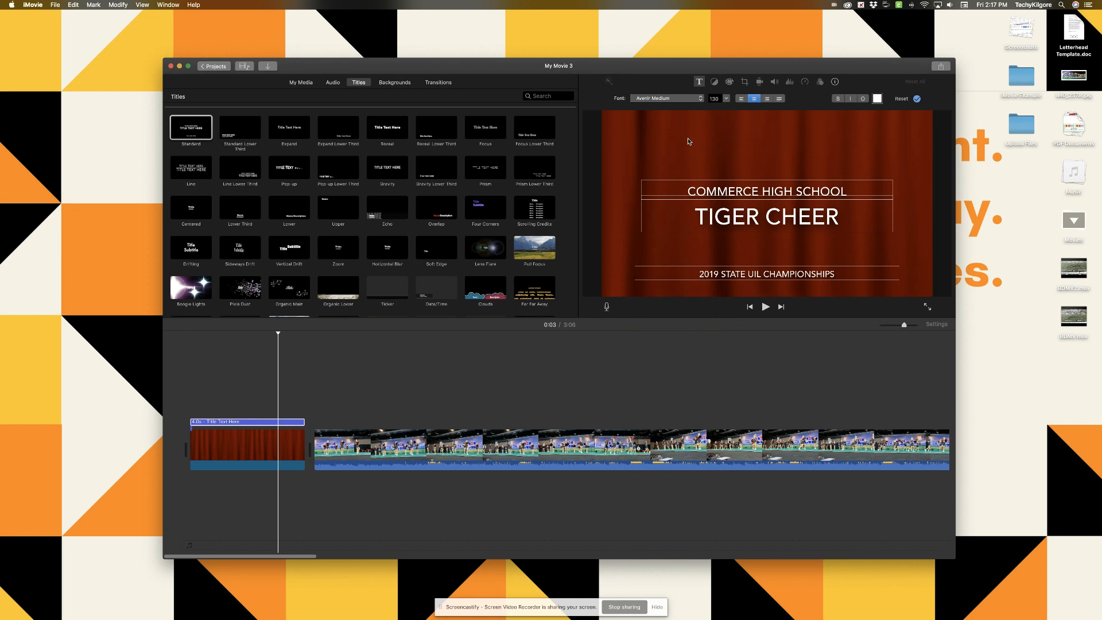
# Step: Play the curtain clip from its beginning to preview the opening title
pyautogui.click(195, 452)
pyautogui.press('space')
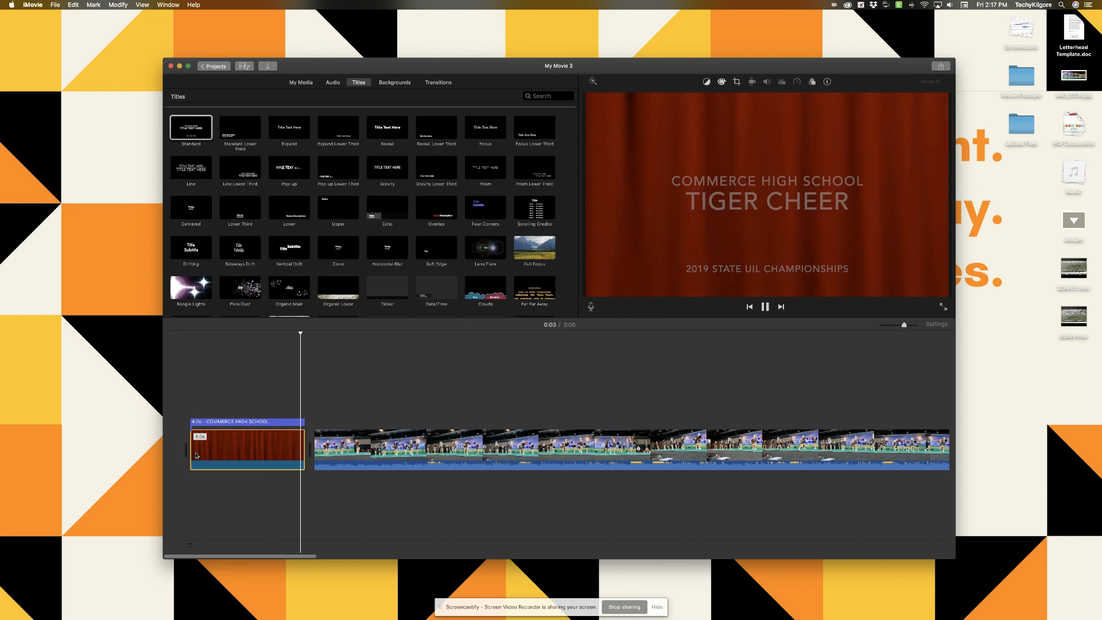
pyautogui.press('space')
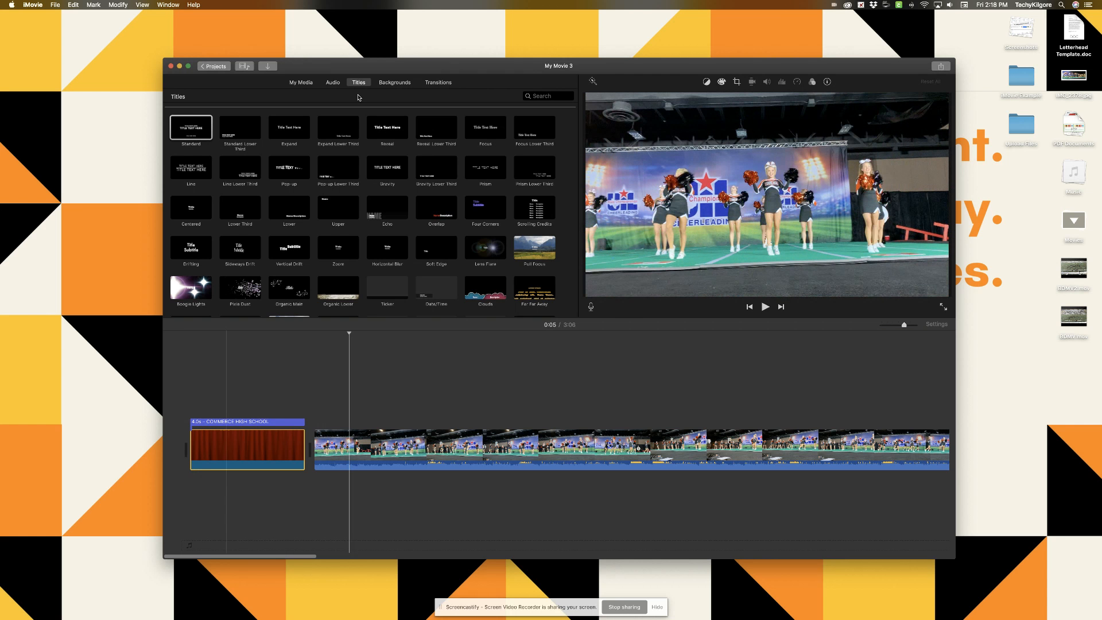
# Step: Add a Doorway transition between the curtain clip and the first cheer video
pyautogui.click(437, 82)
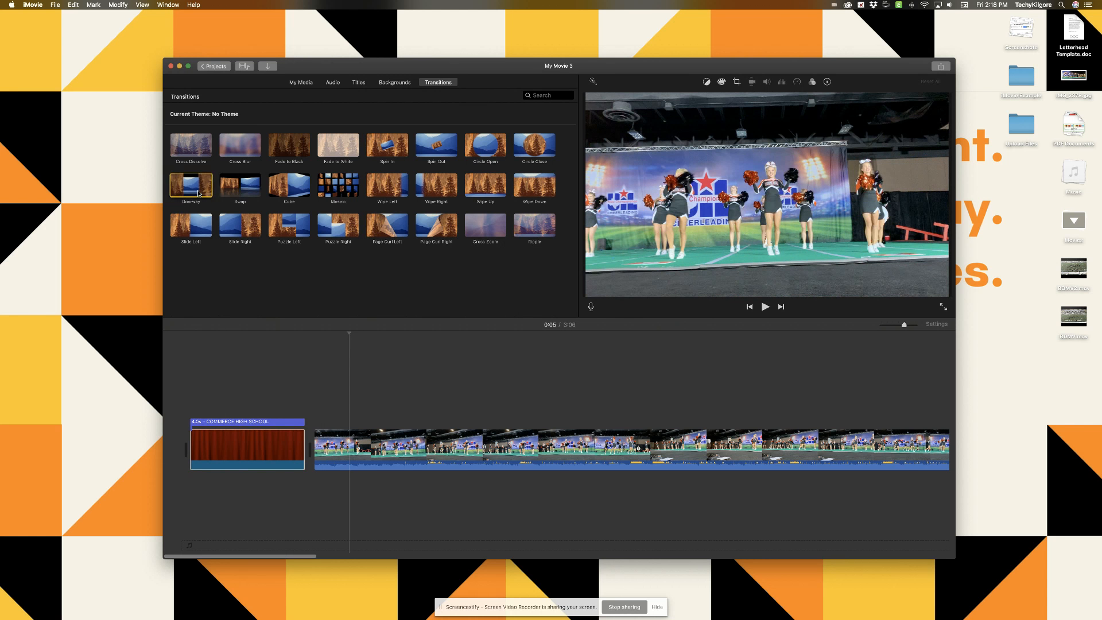
pyautogui.moveTo(191, 185); pyautogui.dragTo(281, 454)
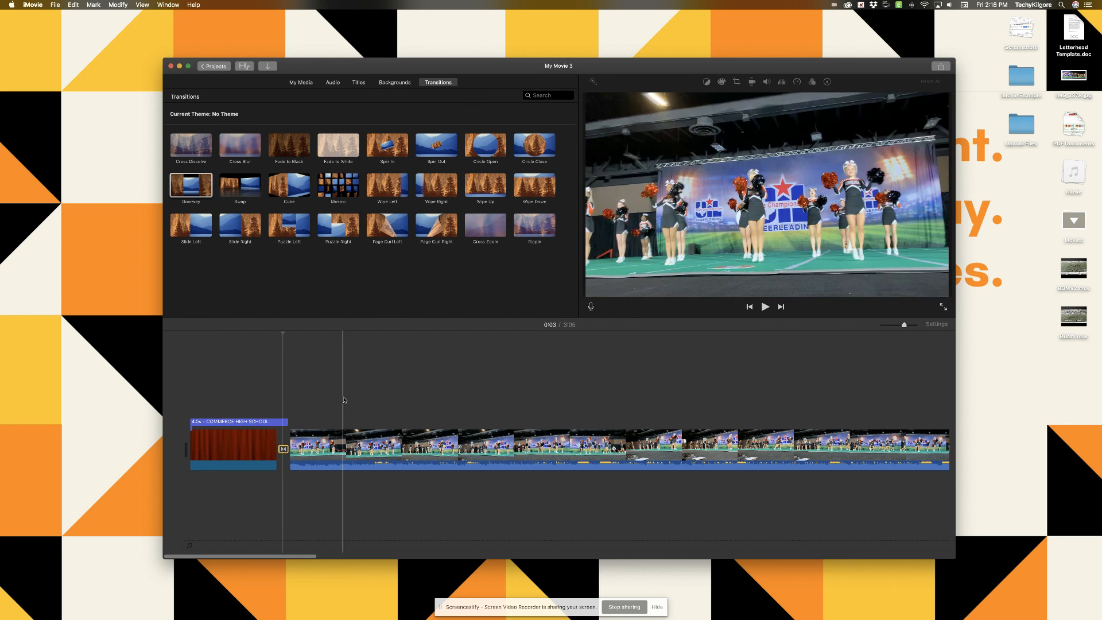
pyautogui.click(343, 398)
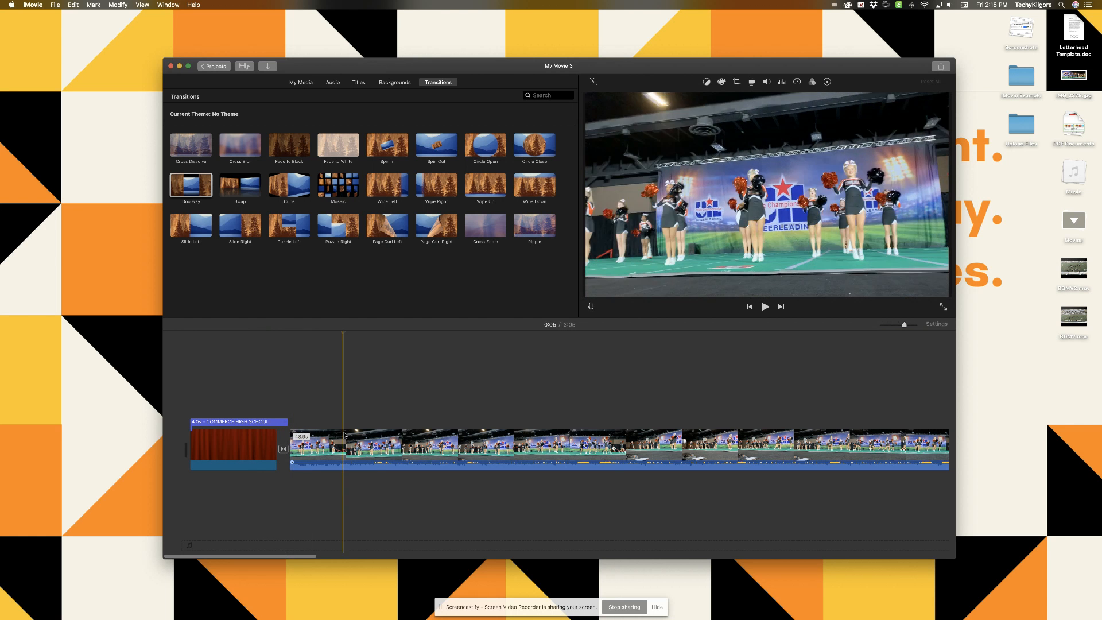
# Step: Try raising the first cheer video's volume to 400%, and return it to 100%
pyautogui.click(436, 468)
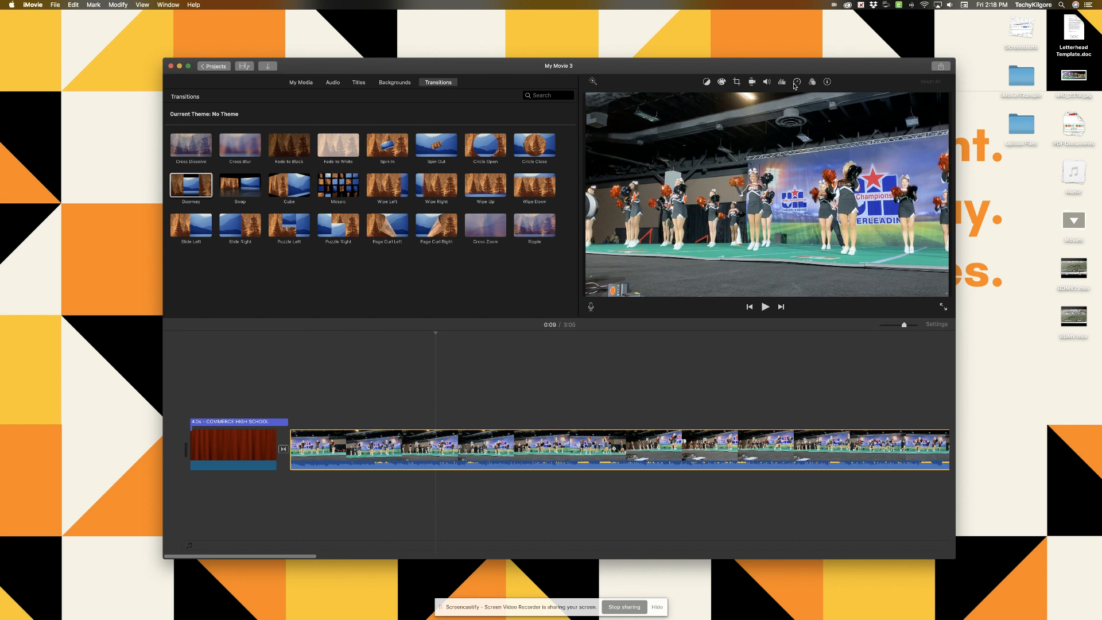
pyautogui.click(767, 84)
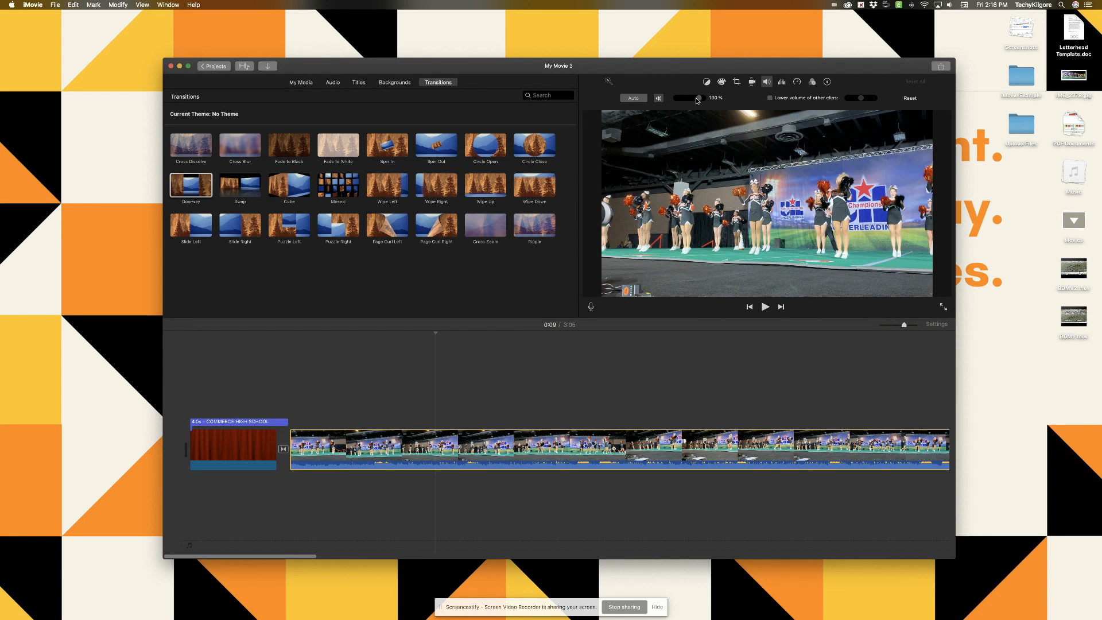
pyautogui.moveTo(697, 100); pyautogui.dragTo(708, 100)
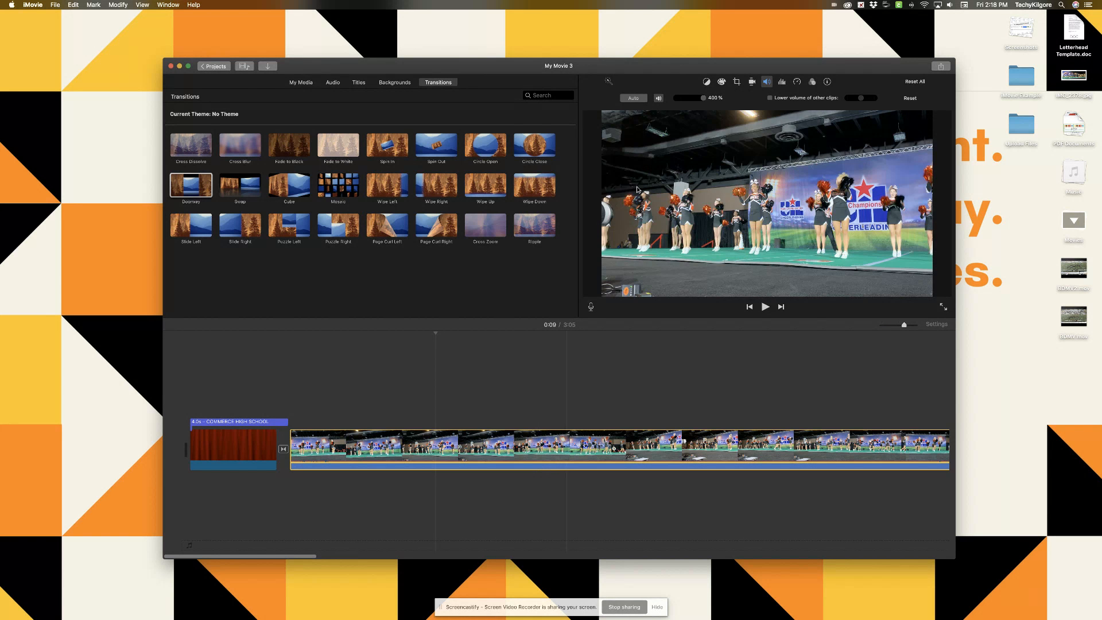
pyautogui.moveTo(704, 100); pyautogui.dragTo(699, 101)
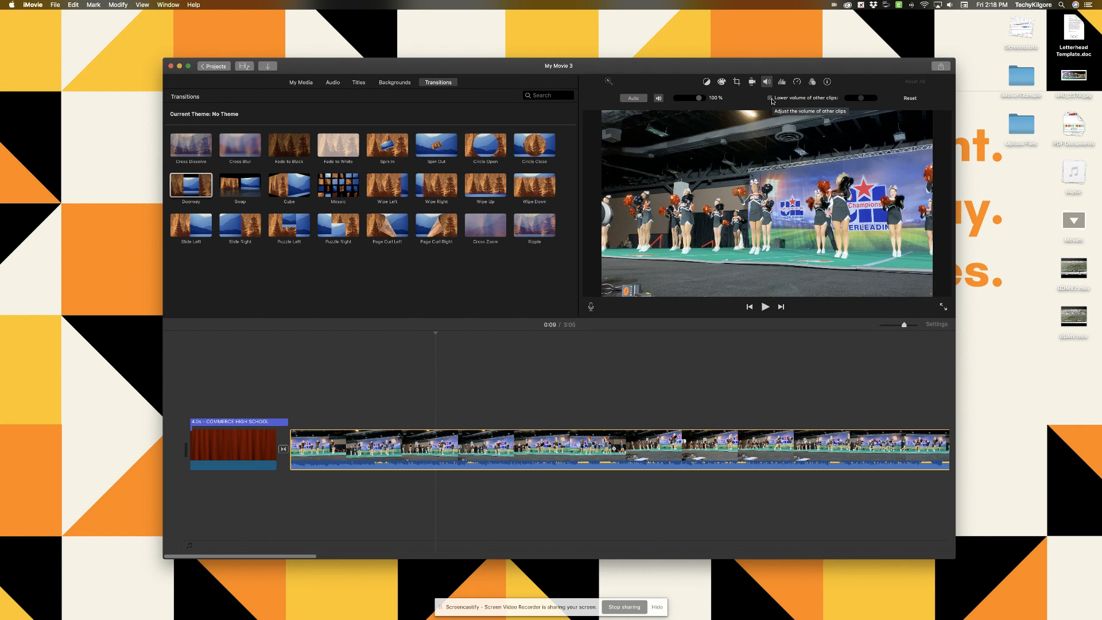
pyautogui.click(533, 395)
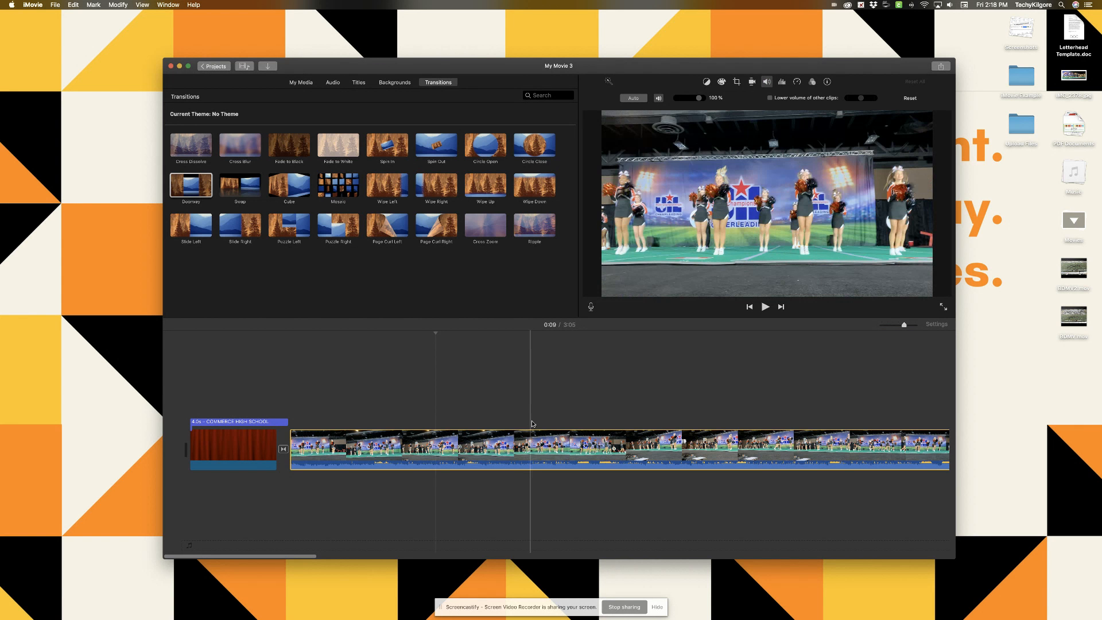
# Step: Show the Sports category of the sound effects in the audio library
pyautogui.click(332, 82)
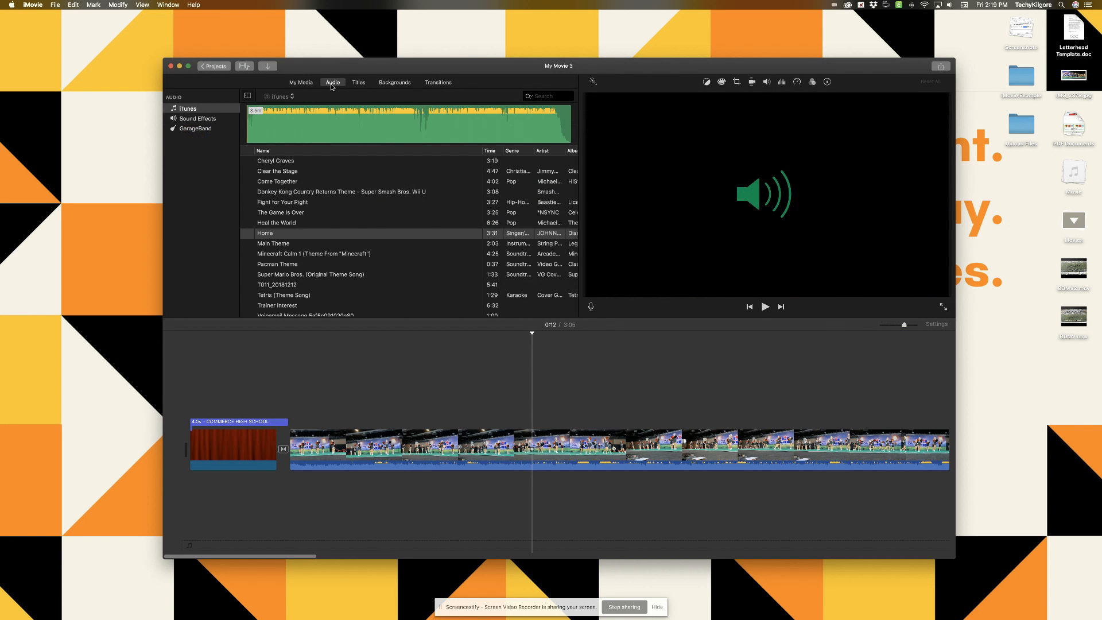
pyautogui.click(189, 120)
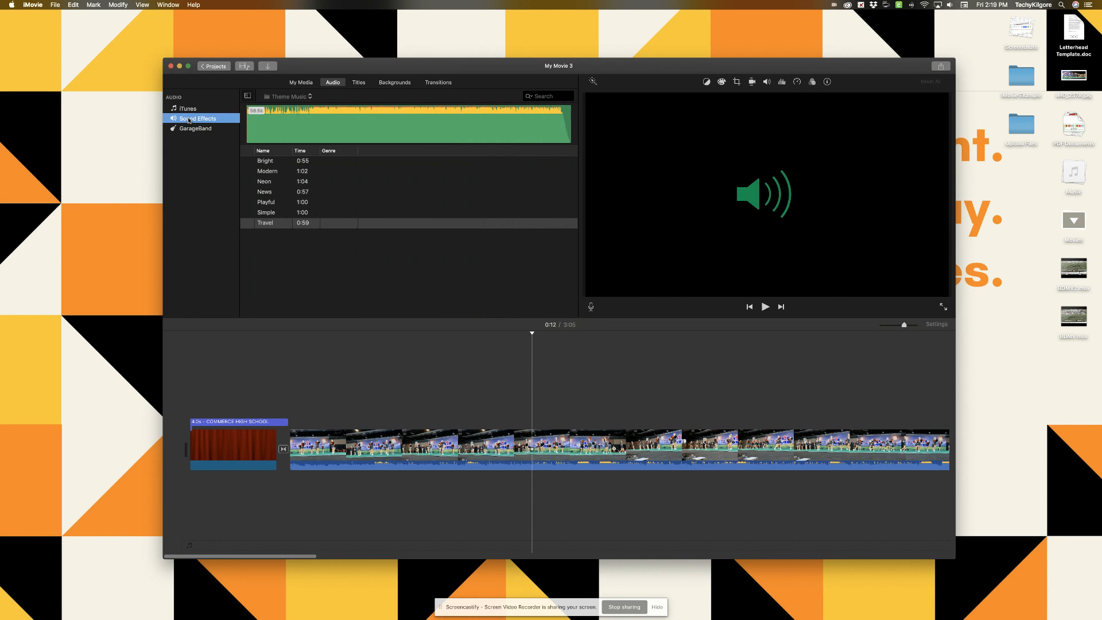
pyautogui.click(302, 98)
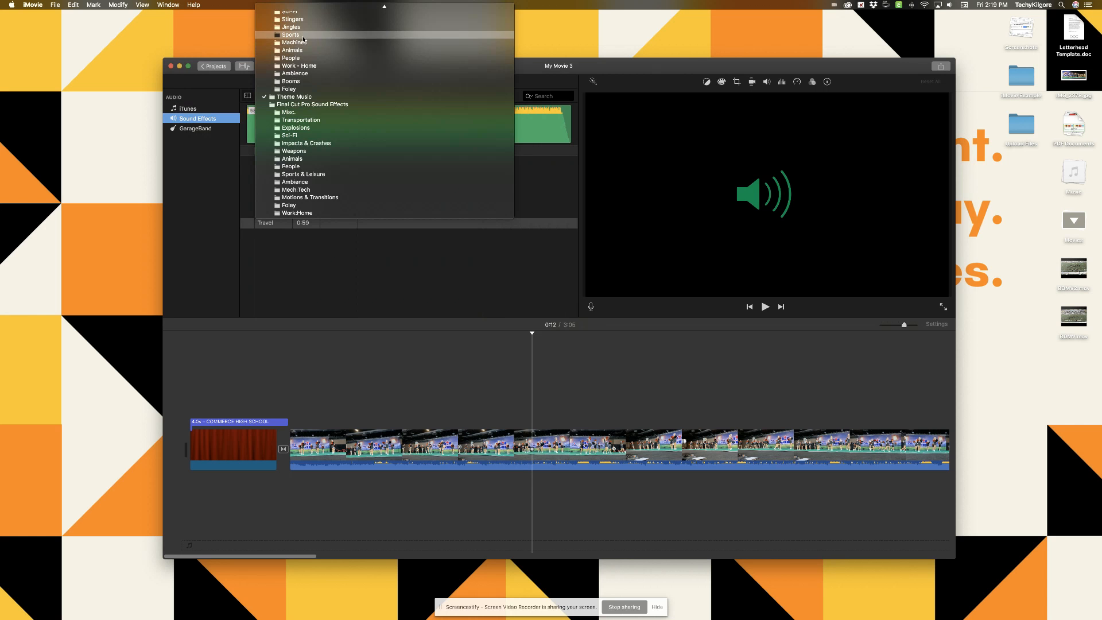
pyautogui.click(304, 36)
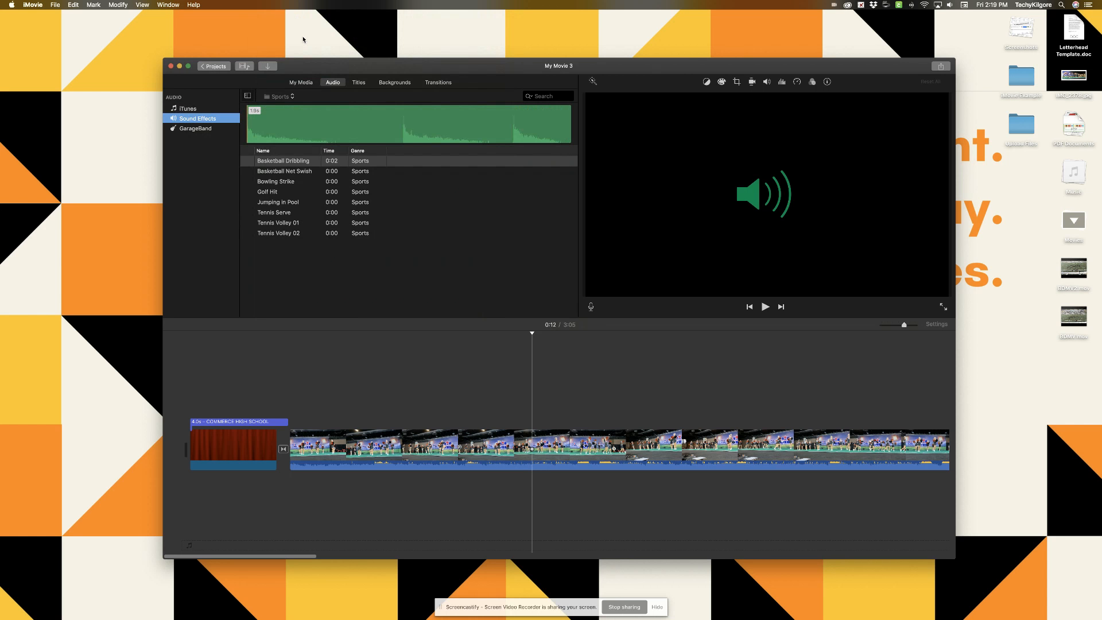
# Step: Look through the full Sound Effects list for a fitting crowd sound
pyautogui.click(289, 98)
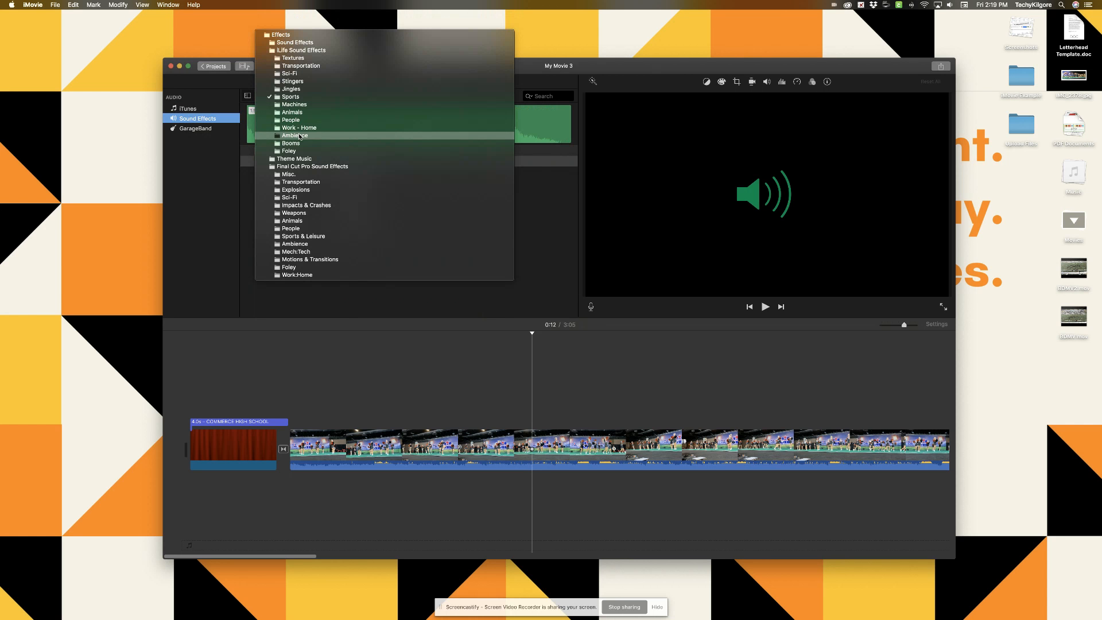
pyautogui.click(298, 42)
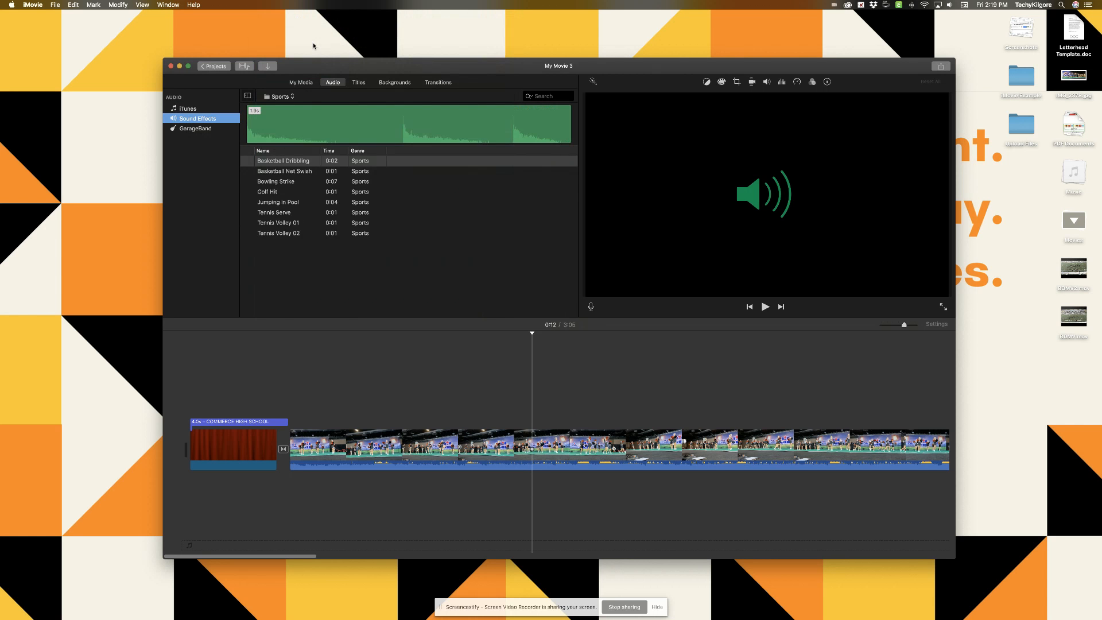
pyautogui.scroll(-3, 293, 244)
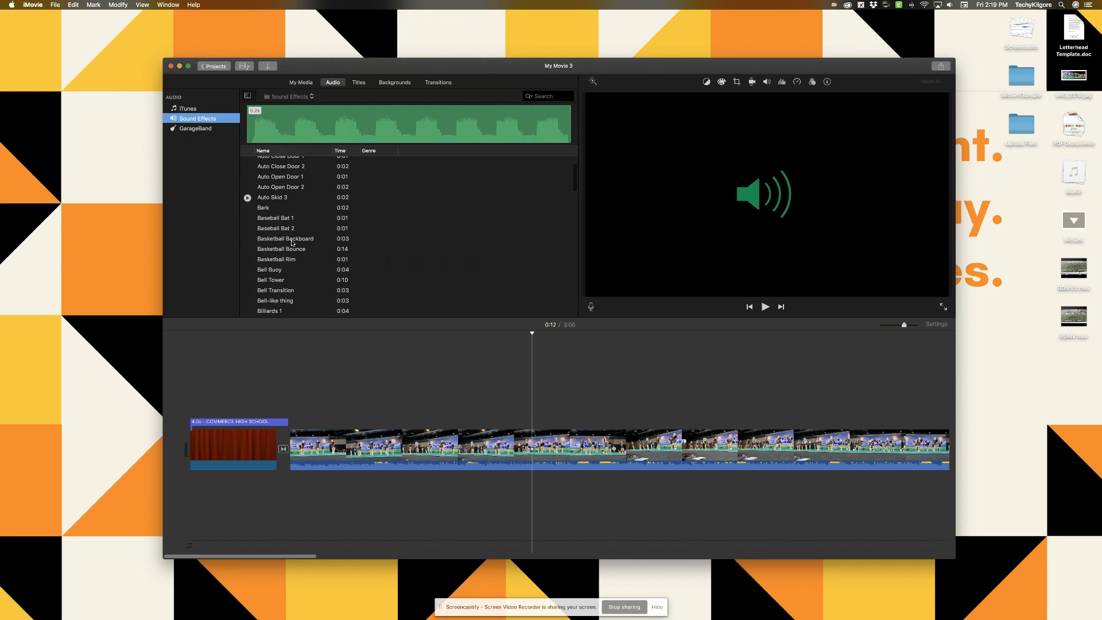
pyautogui.scroll(-15, 292, 243)
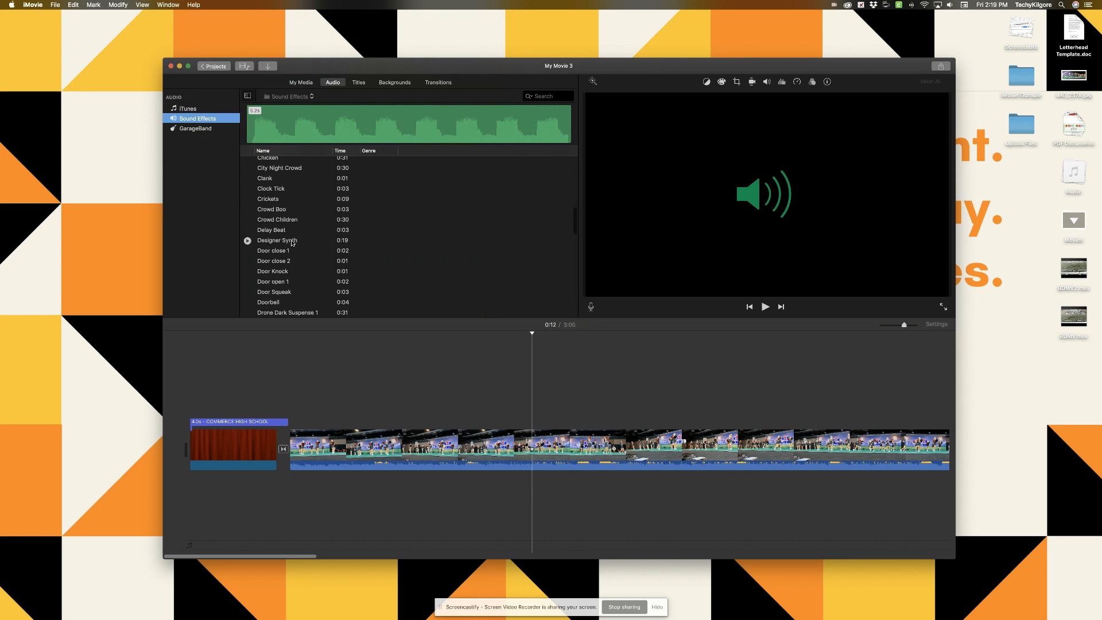
pyautogui.scroll(-3, 292, 243)
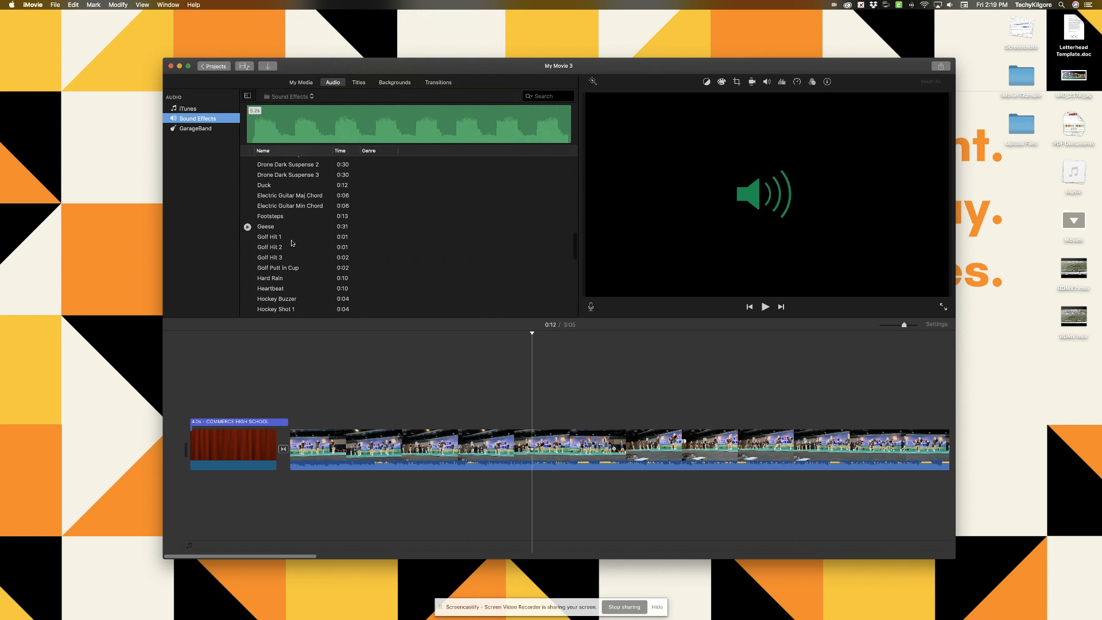
pyautogui.scroll(3, 292, 243)
pyautogui.scroll(1, 293, 244)
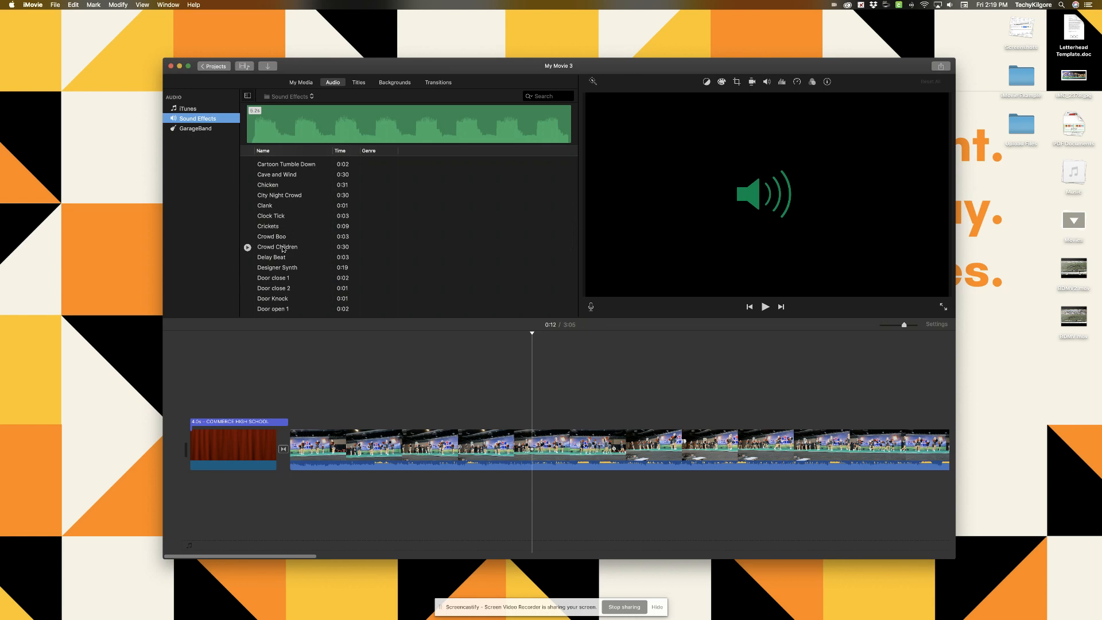
pyautogui.scroll(-1, 282, 248)
pyautogui.scroll(6, 282, 249)
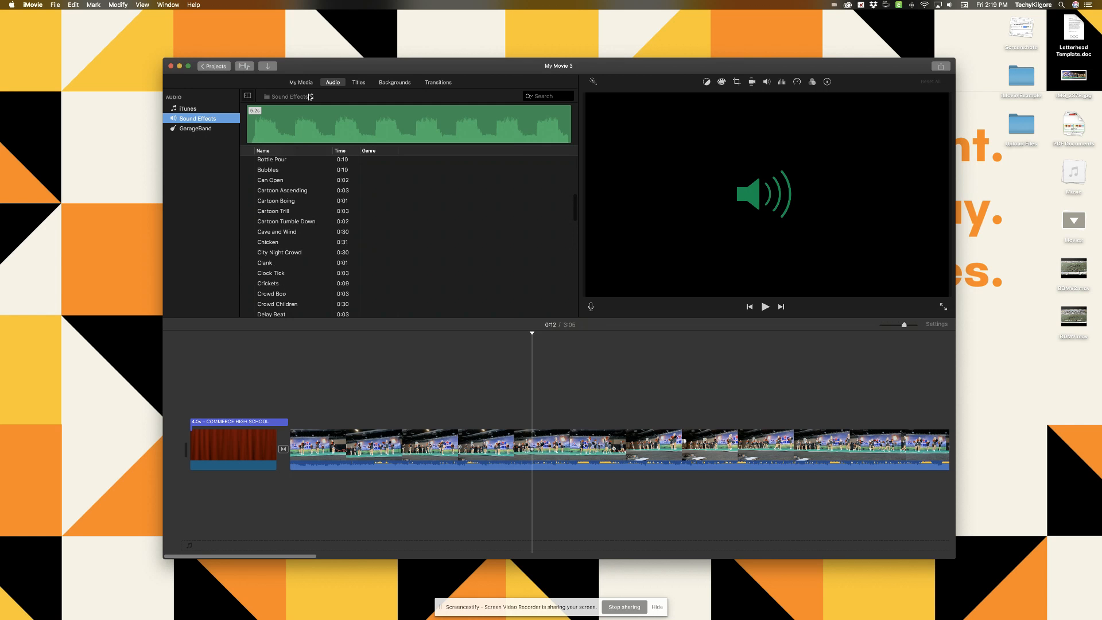
# Step: Show the People category of the iLife sound effects and preview Recital Crowd Applause
pyautogui.click(310, 97)
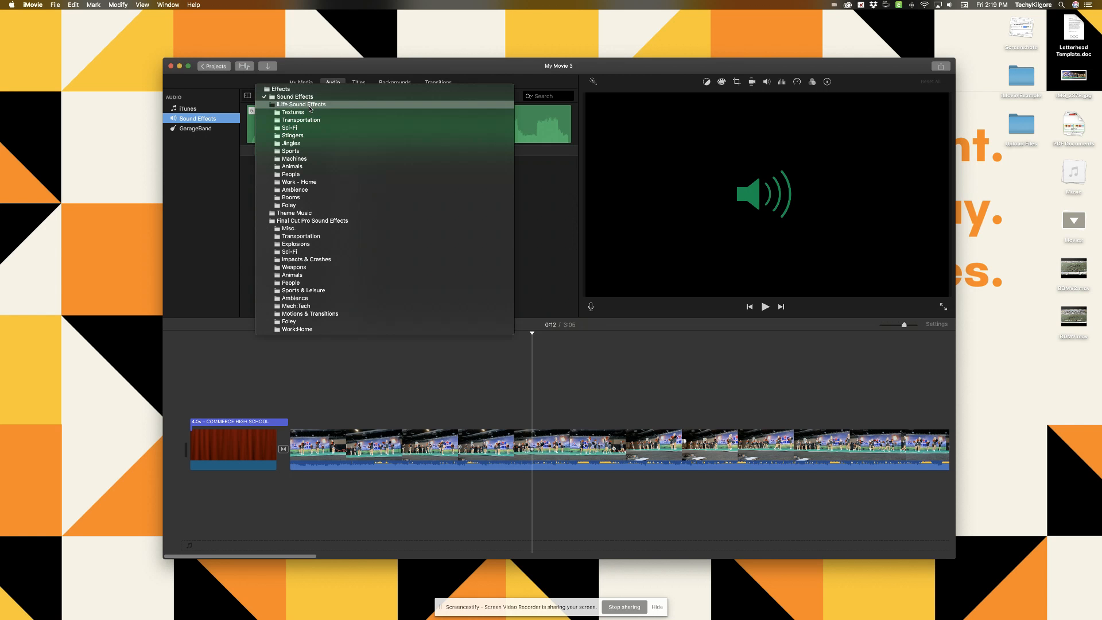
pyautogui.click(303, 175)
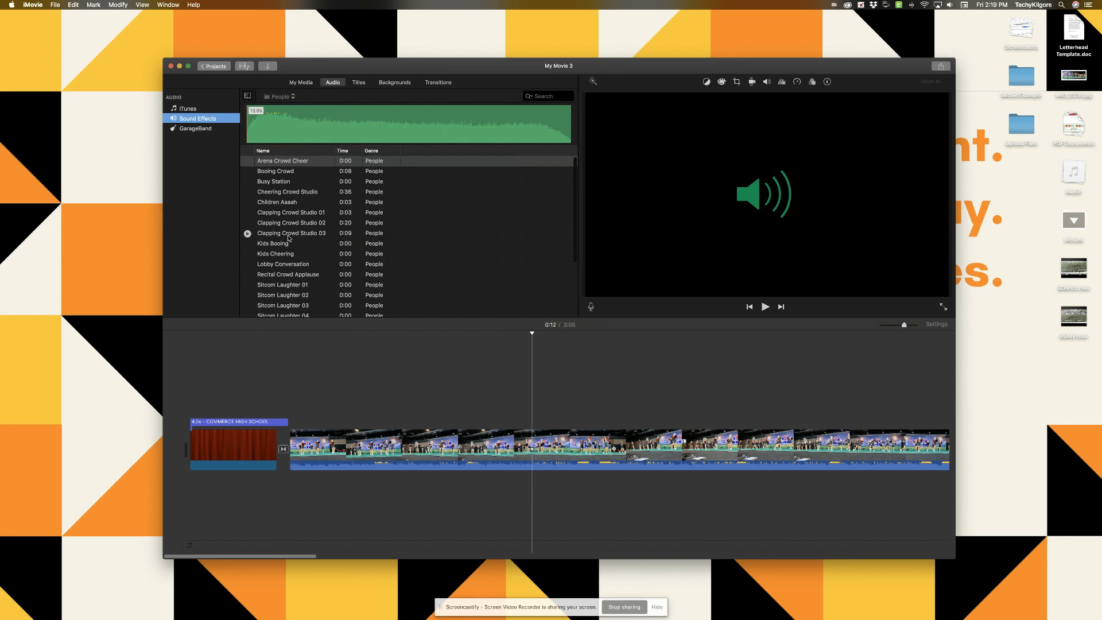
pyautogui.scroll(-1, 288, 239)
pyautogui.scroll(-3, 289, 239)
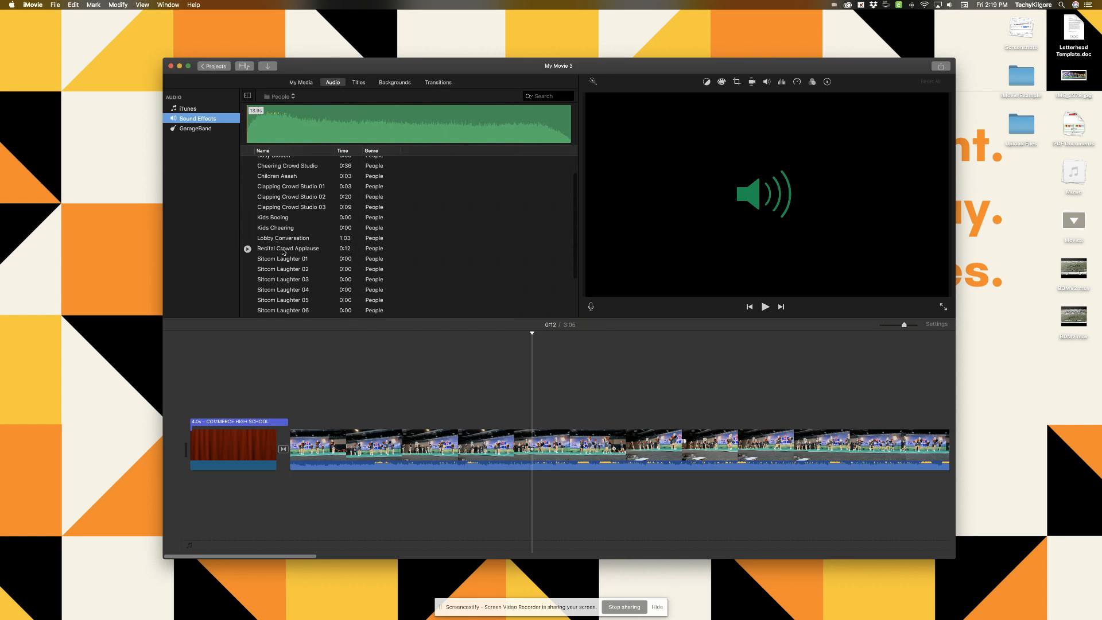
pyautogui.click(275, 250)
pyautogui.click(248, 249)
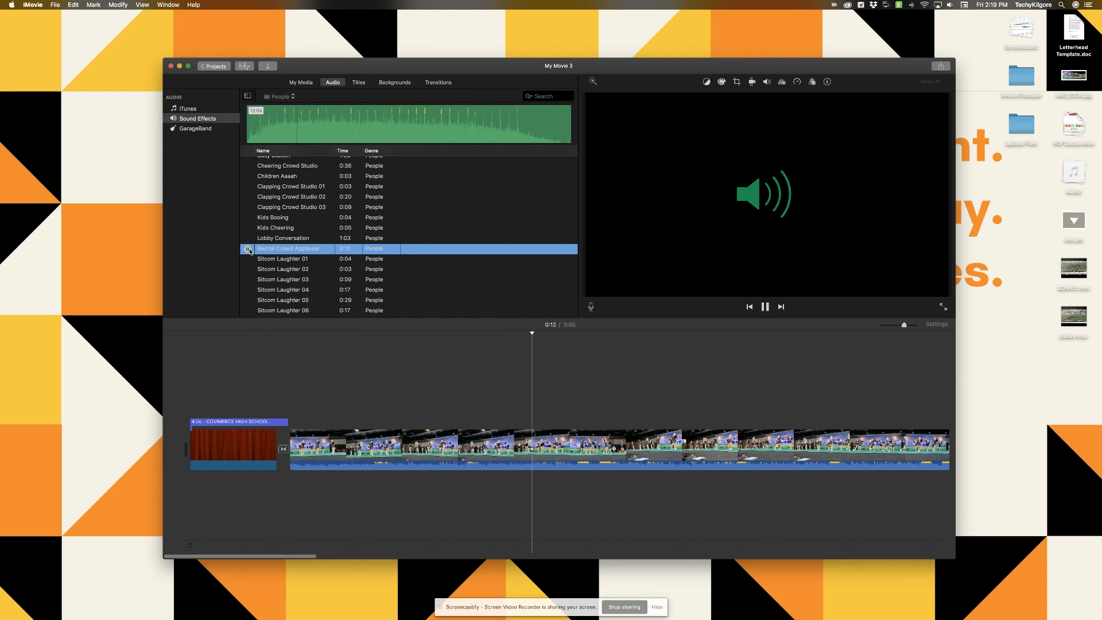
pyautogui.click(247, 249)
# Step: Preview Stadium Crowd Applause and place it beneath the curtain clip at the very start of the movie
pyautogui.scroll(-1, 299, 249)
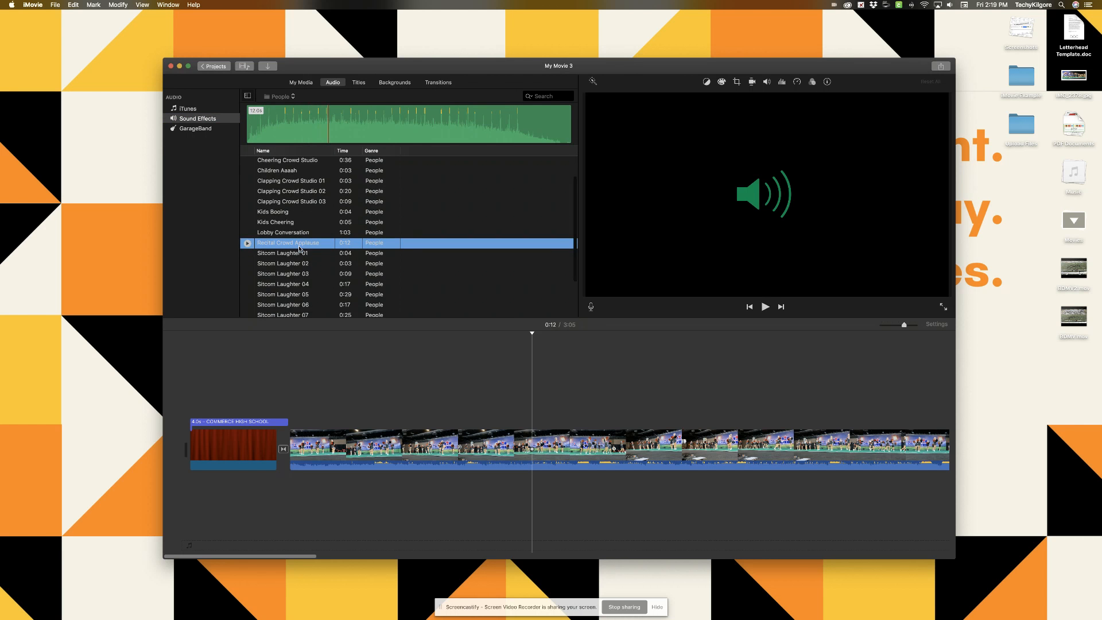
pyautogui.scroll(-5, 299, 248)
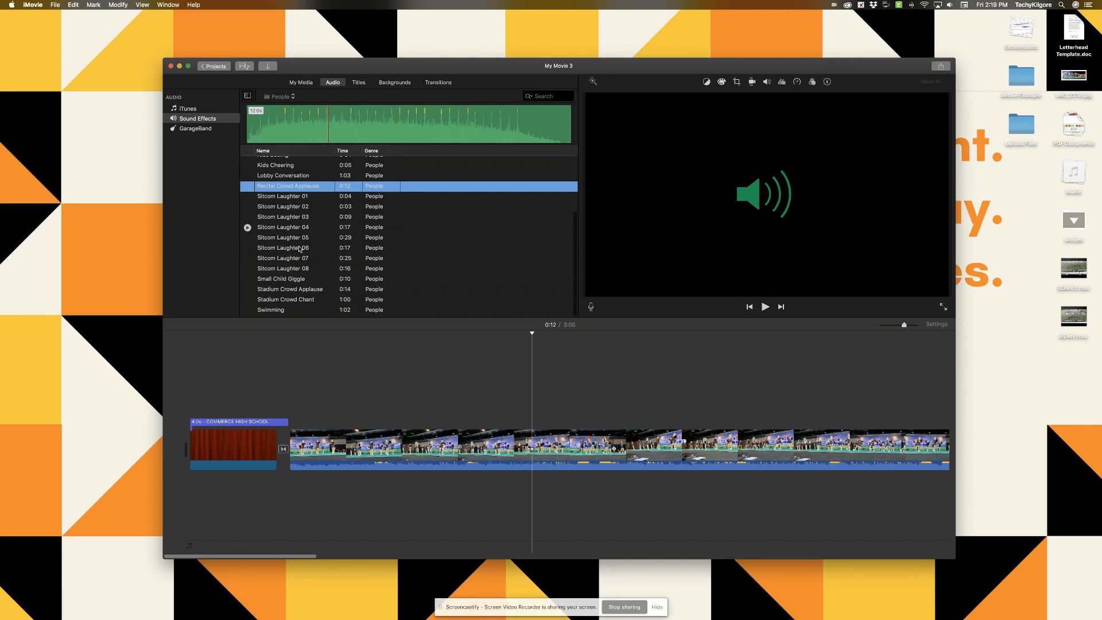
pyautogui.click(254, 291)
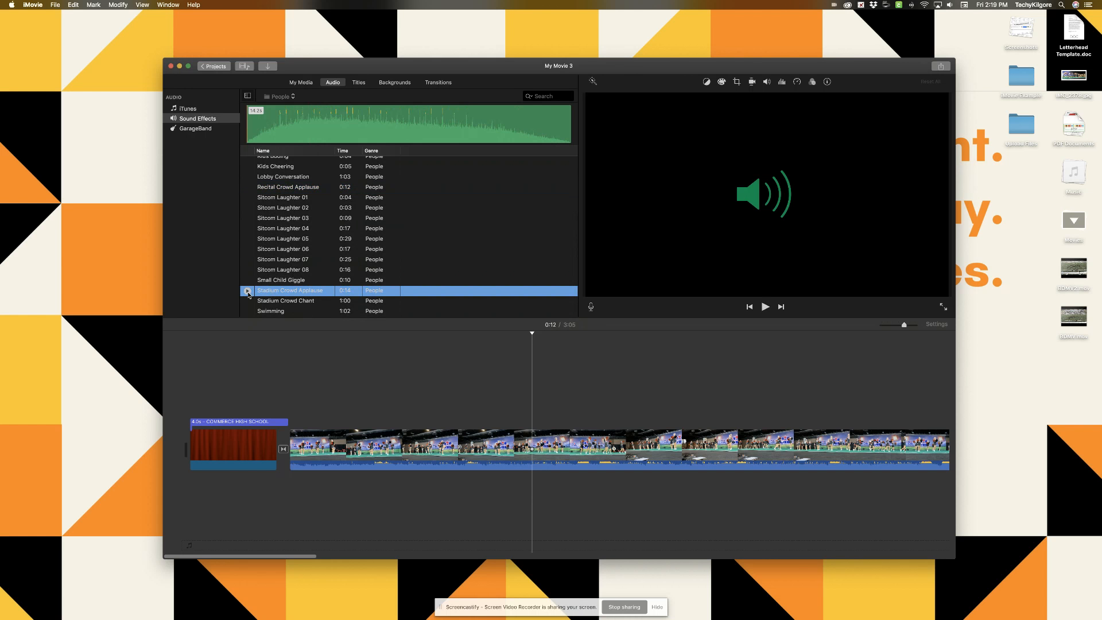
pyautogui.click(247, 291)
pyautogui.click(247, 291)
pyautogui.moveTo(230, 462); pyautogui.dragTo(175, 499)
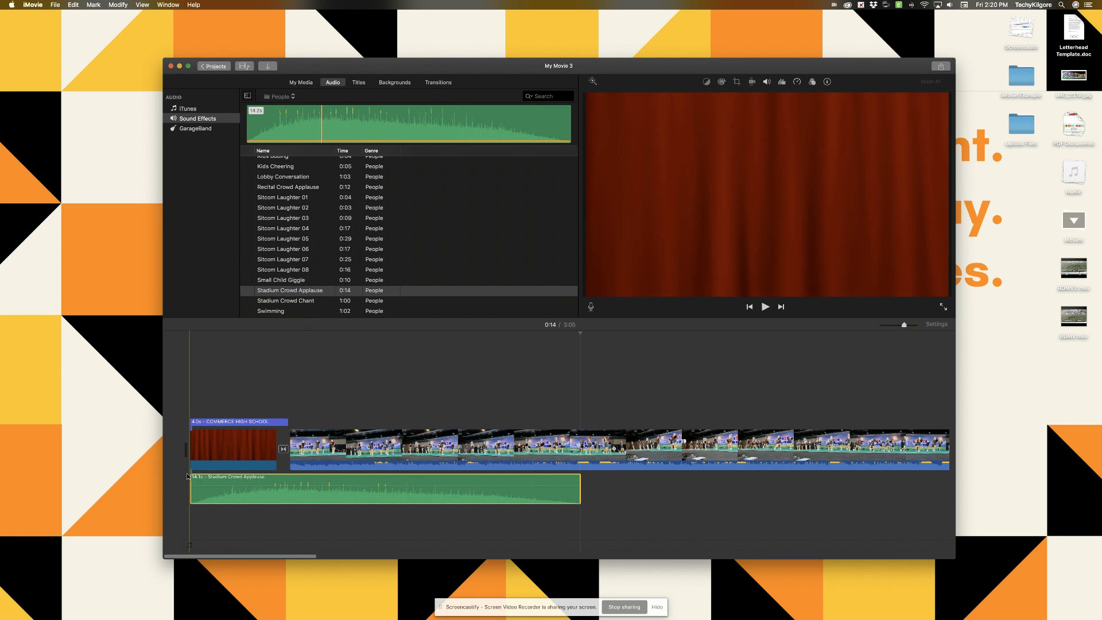
# Step: Play the movie with the applause, and trim the applause's end back to where the first cheer video begins
pyautogui.press('space')
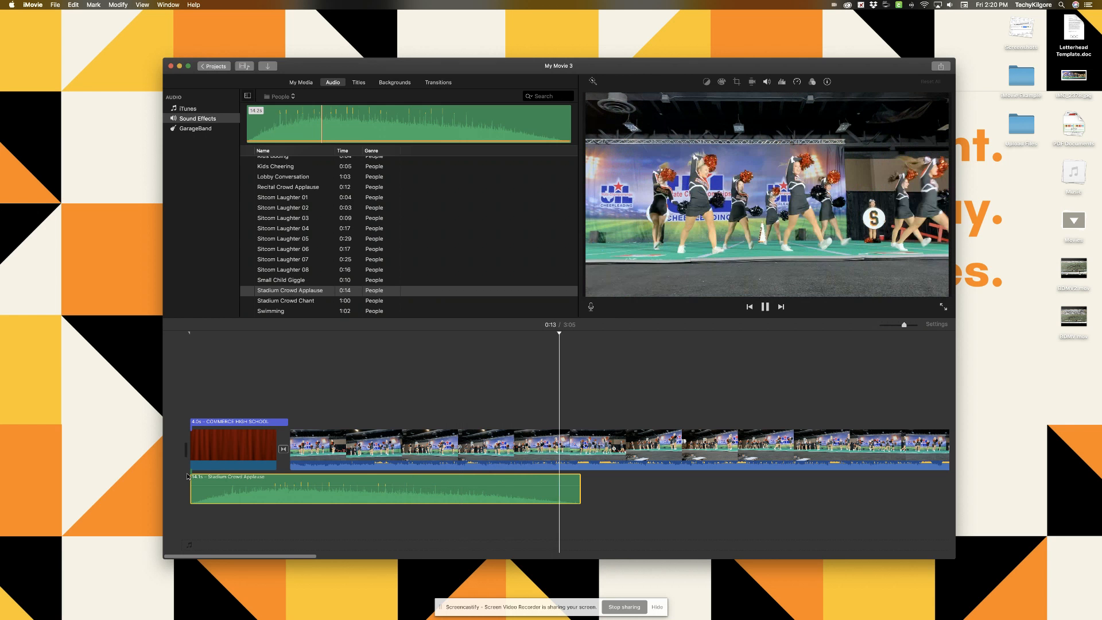
pyautogui.press('space')
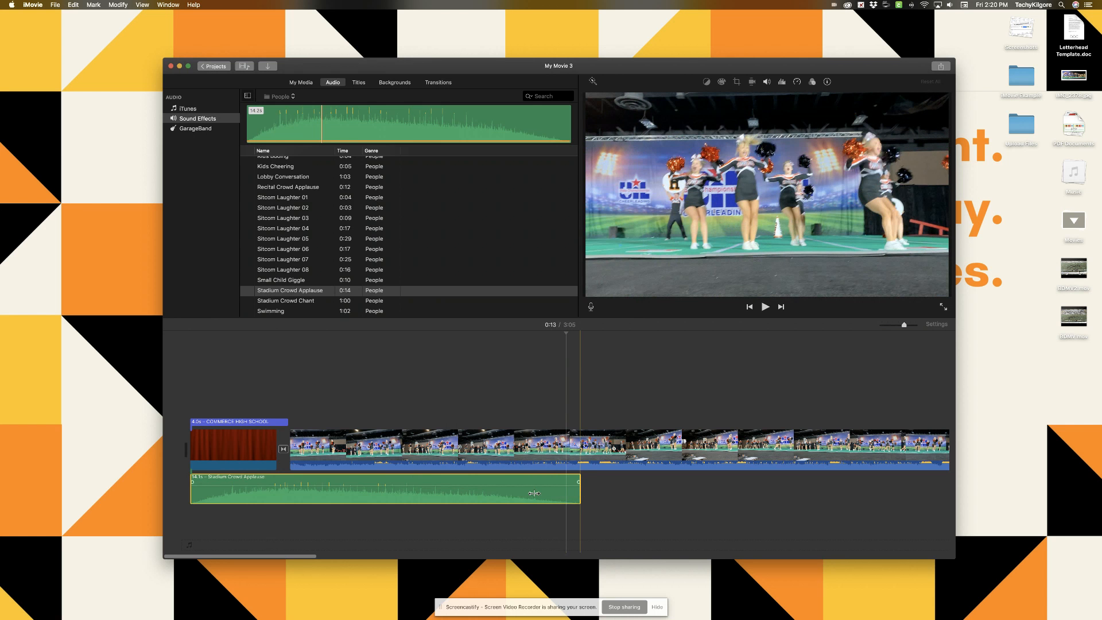
pyautogui.moveTo(578, 493); pyautogui.dragTo(291, 485)
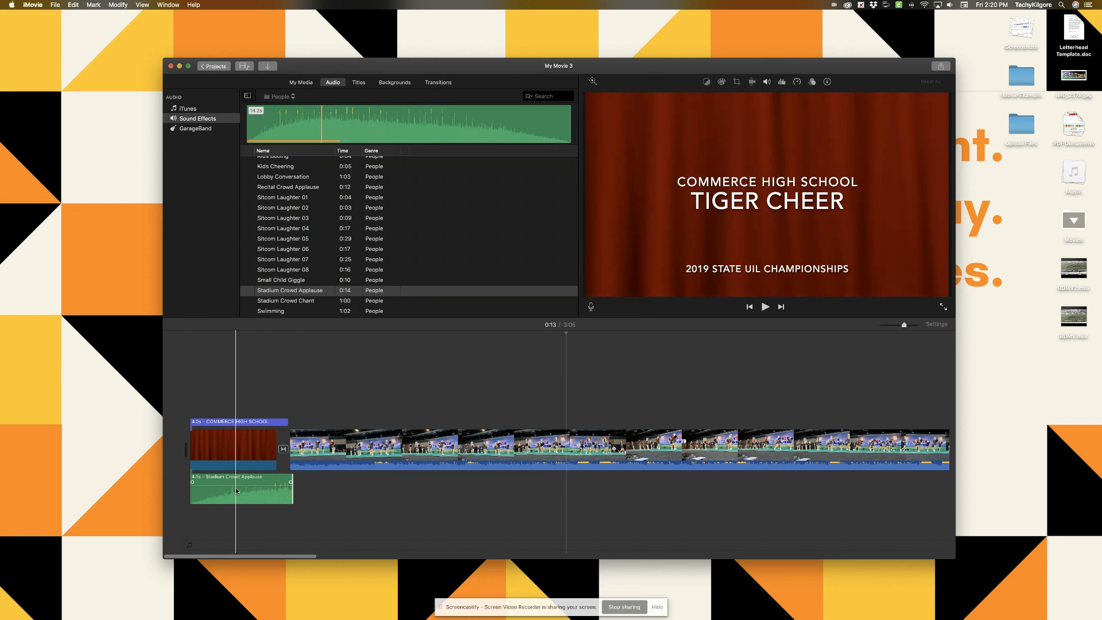
# Step: Play the opening title with the trimmed applause to check the sound
pyautogui.click(236, 487)
pyautogui.press('space')
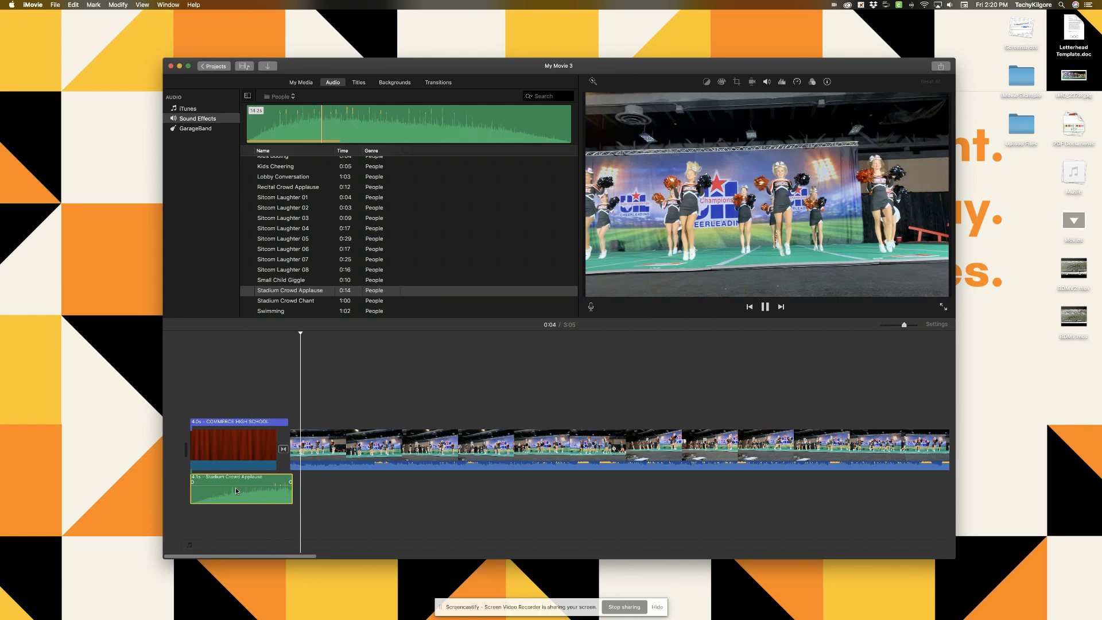
pyautogui.click(235, 488)
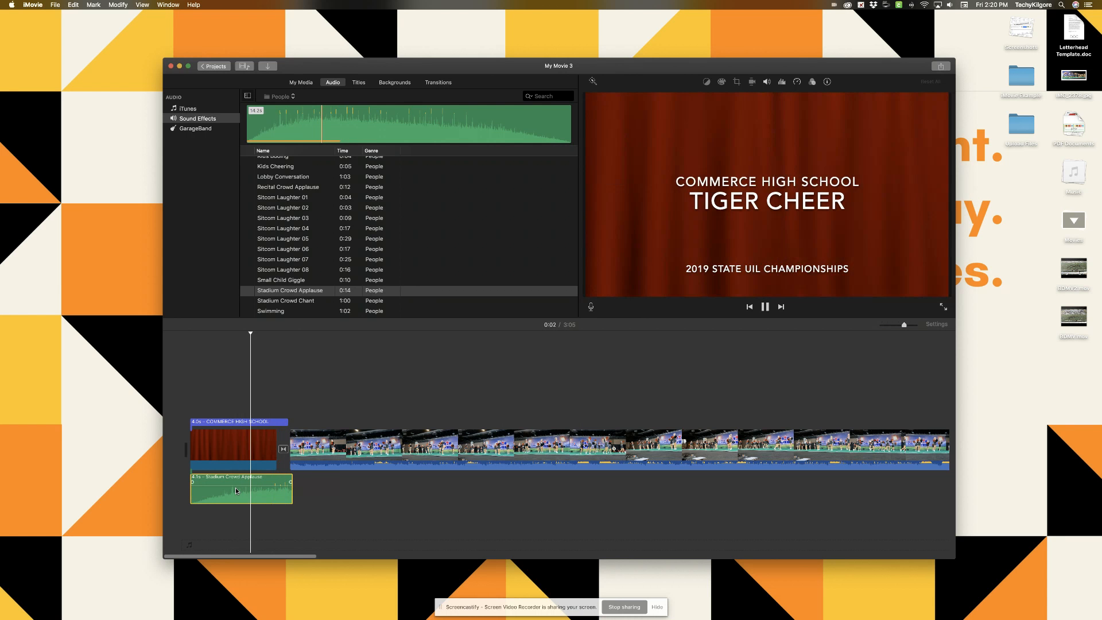
pyautogui.press('space')
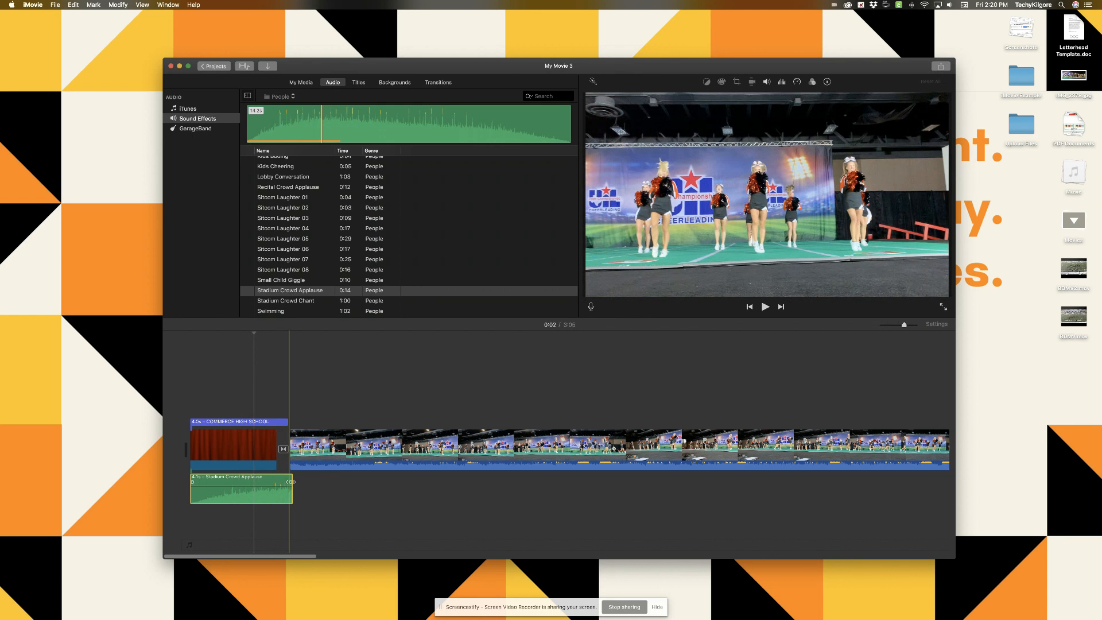
# Step: Add a short fade-out to the end of the Stadium Crowd Applause clip and play the movie's opening to check it
pyautogui.moveTo(288, 481); pyautogui.dragTo(266, 484)
pyautogui.press('space')
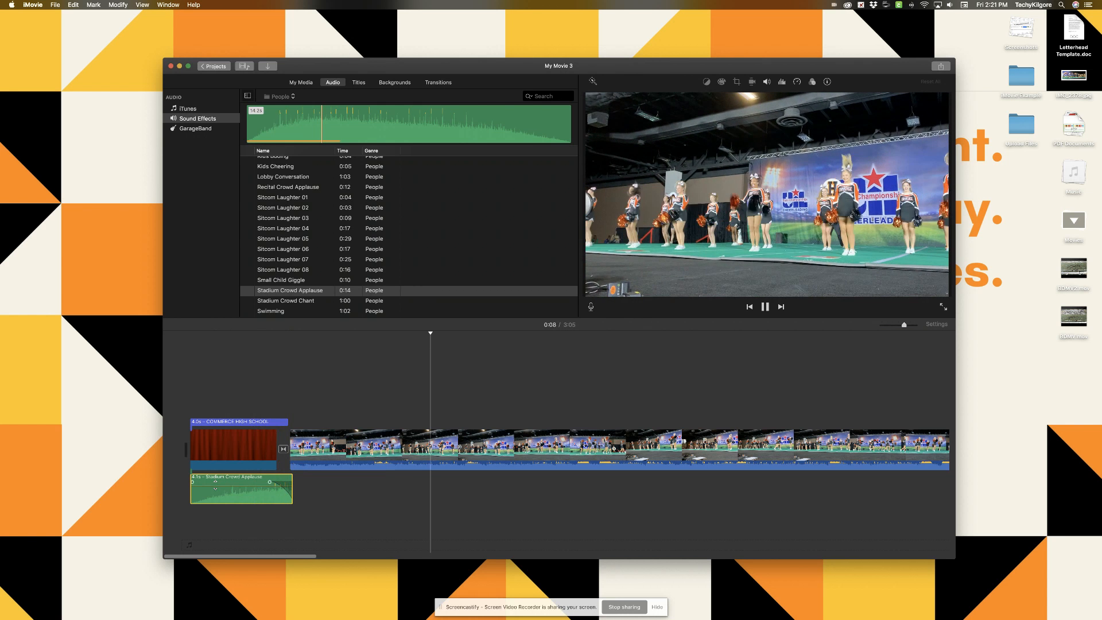
pyautogui.press('space')
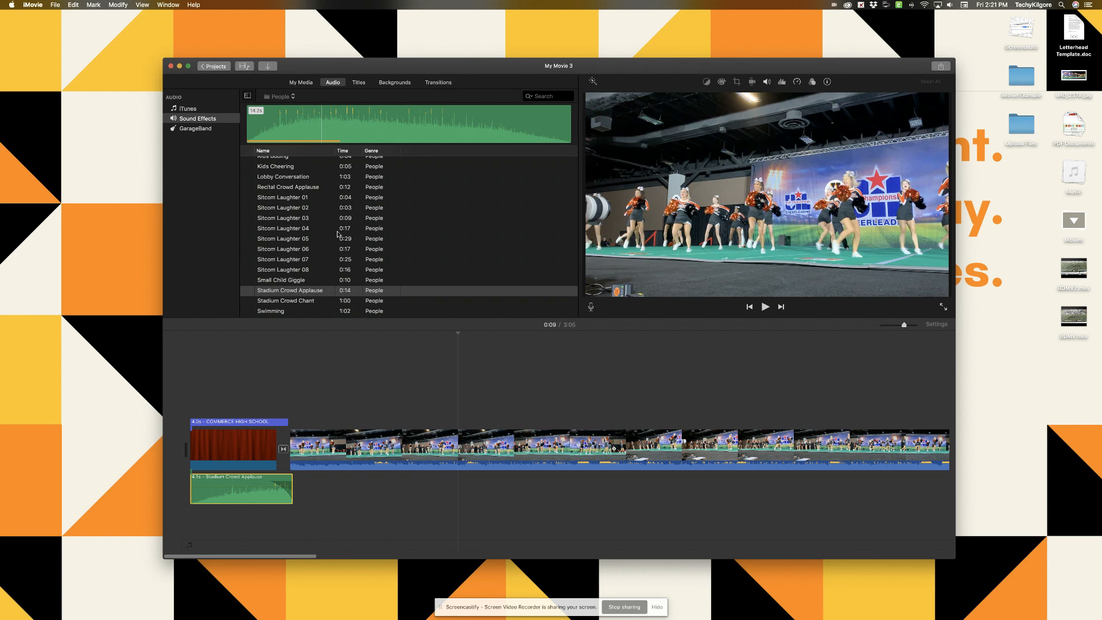
# Step: Review the end of the movie, playing the last cheer video before the closing photos to check its sound
pyautogui.hscroll(10, 401, 450)
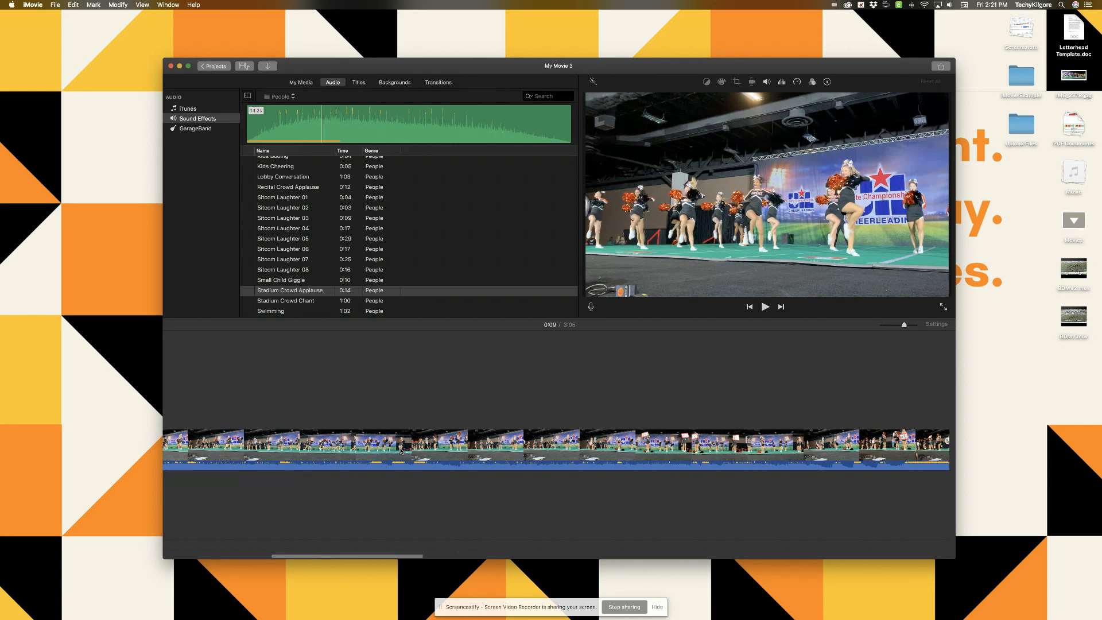
pyautogui.hscroll(15, 400, 450)
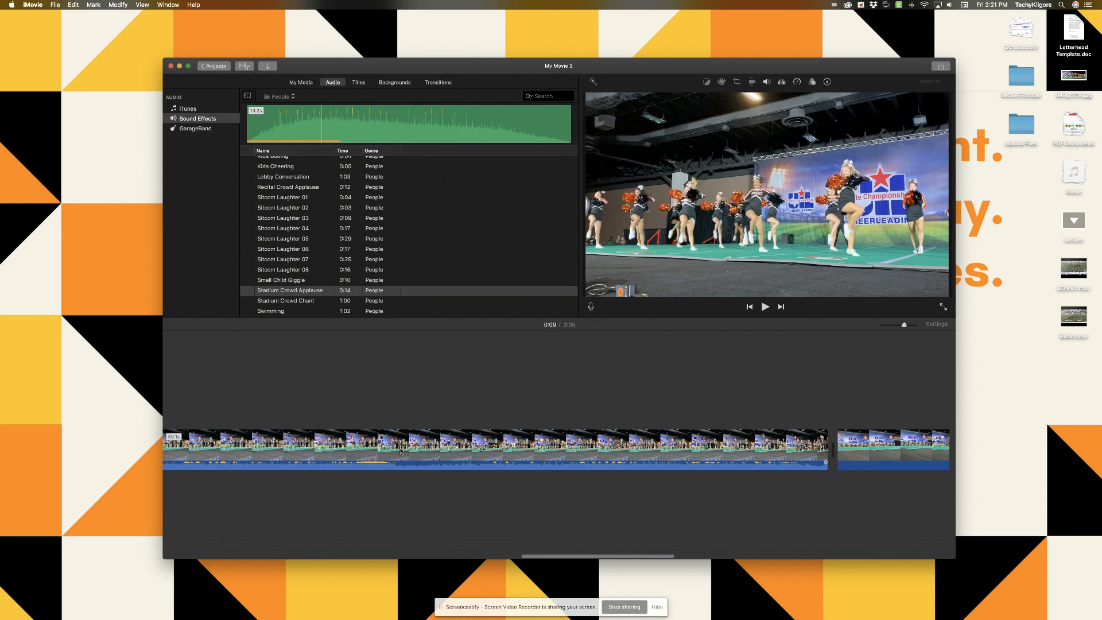
pyautogui.hscroll(15, 400, 451)
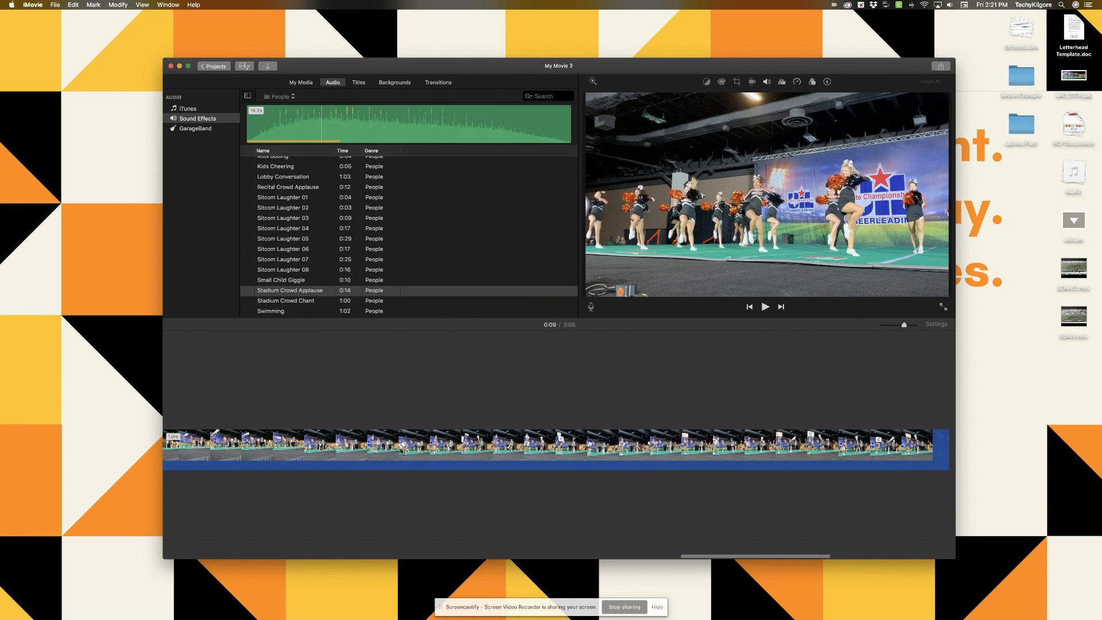
pyautogui.hscroll(10, 400, 450)
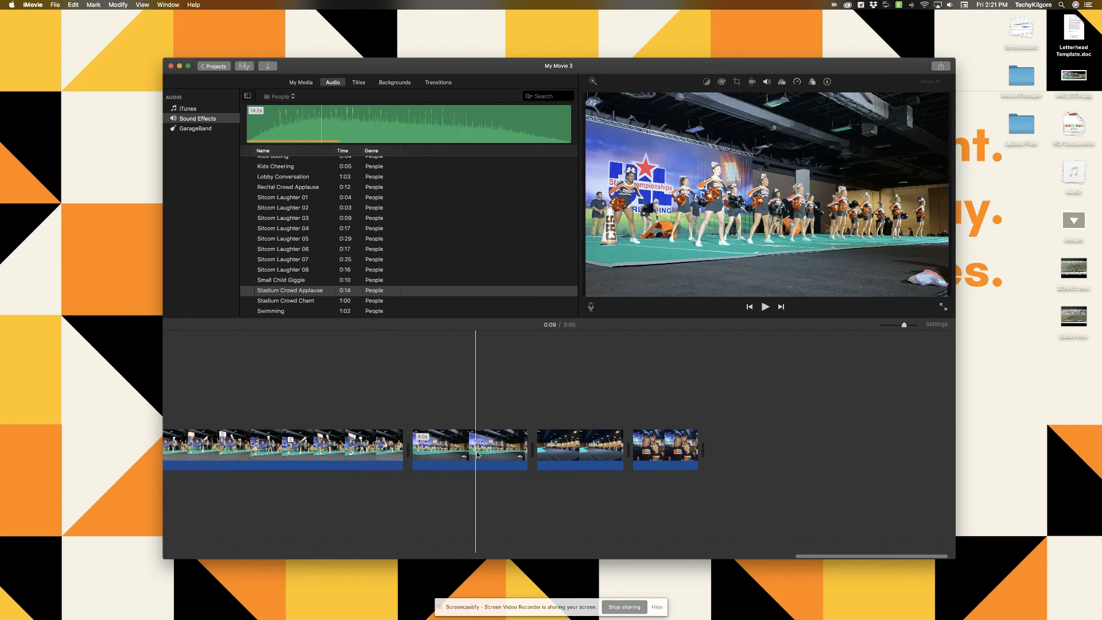
pyautogui.click(312, 453)
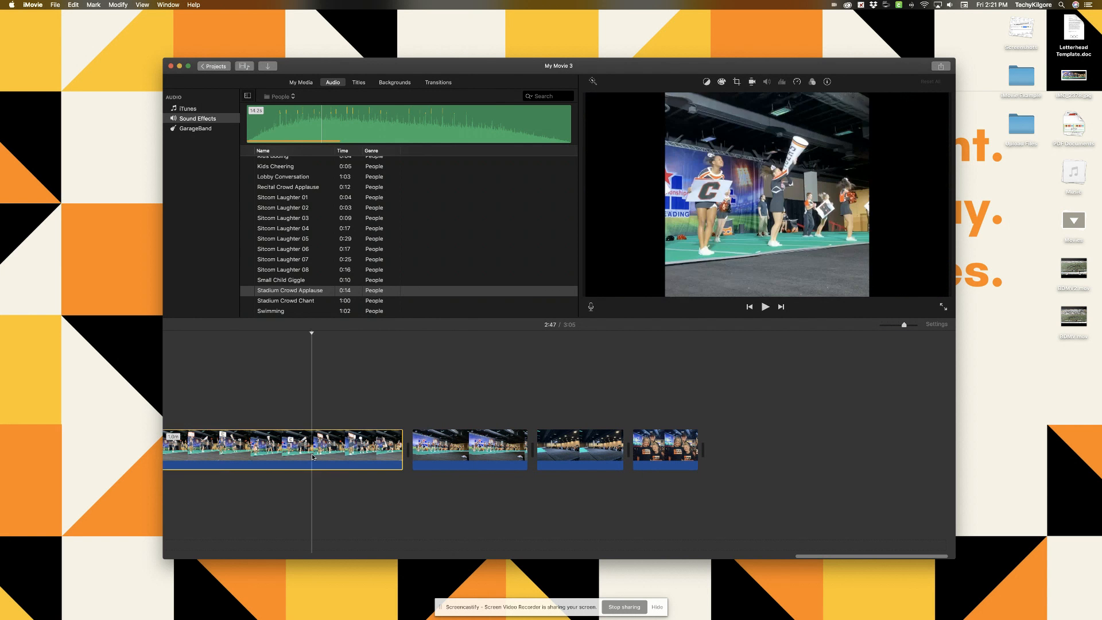
pyautogui.press('space')
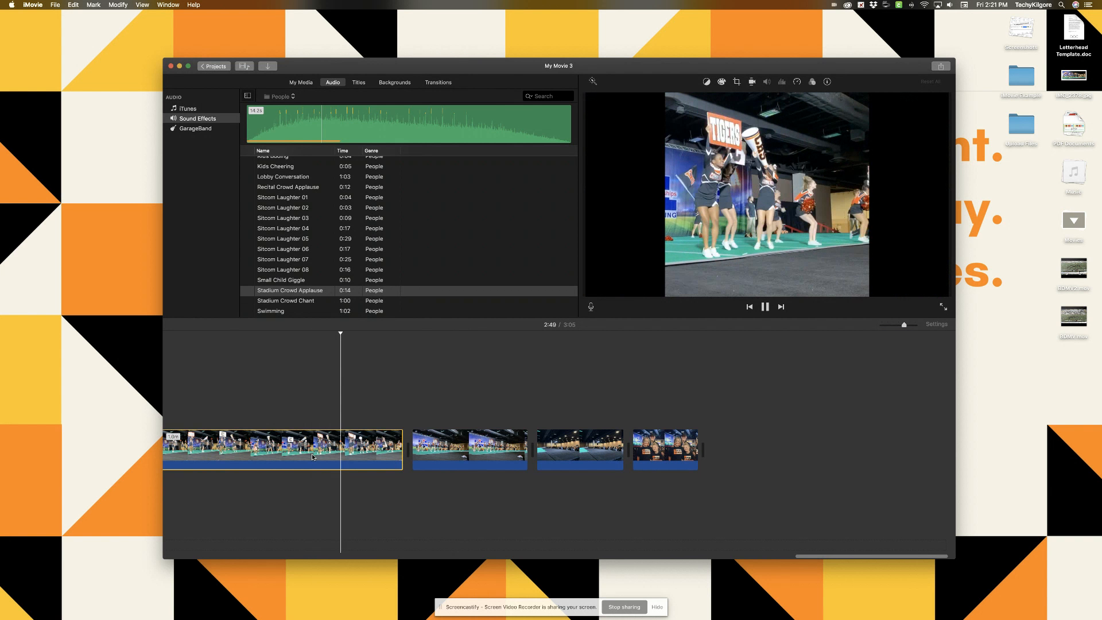
pyautogui.hscroll(-3, 312, 457)
pyautogui.hscroll(-5, 312, 456)
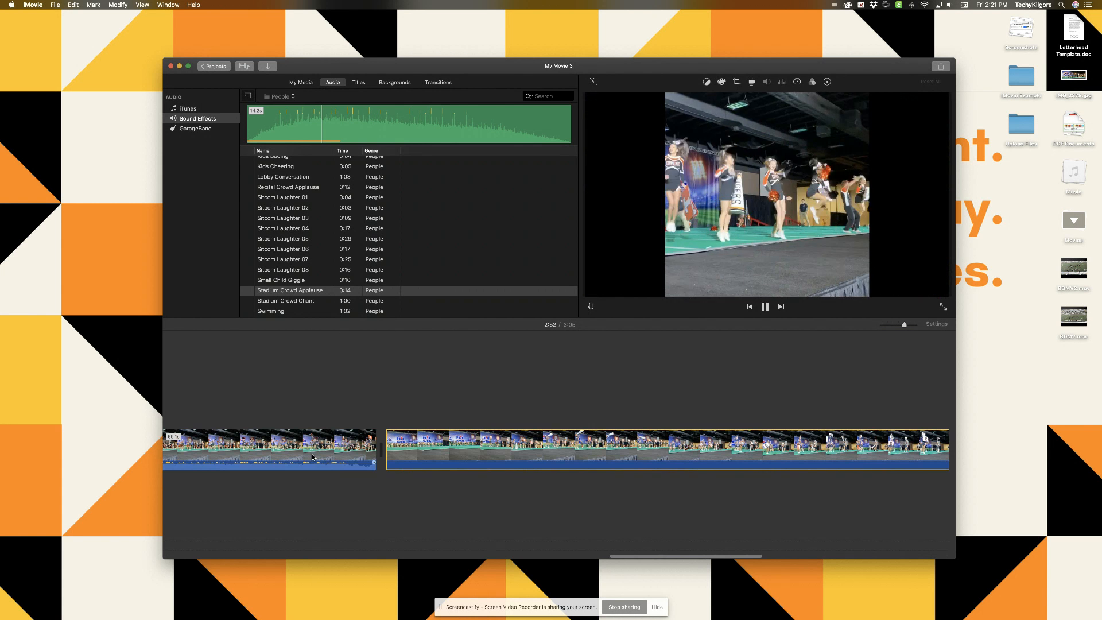
pyautogui.press('space')
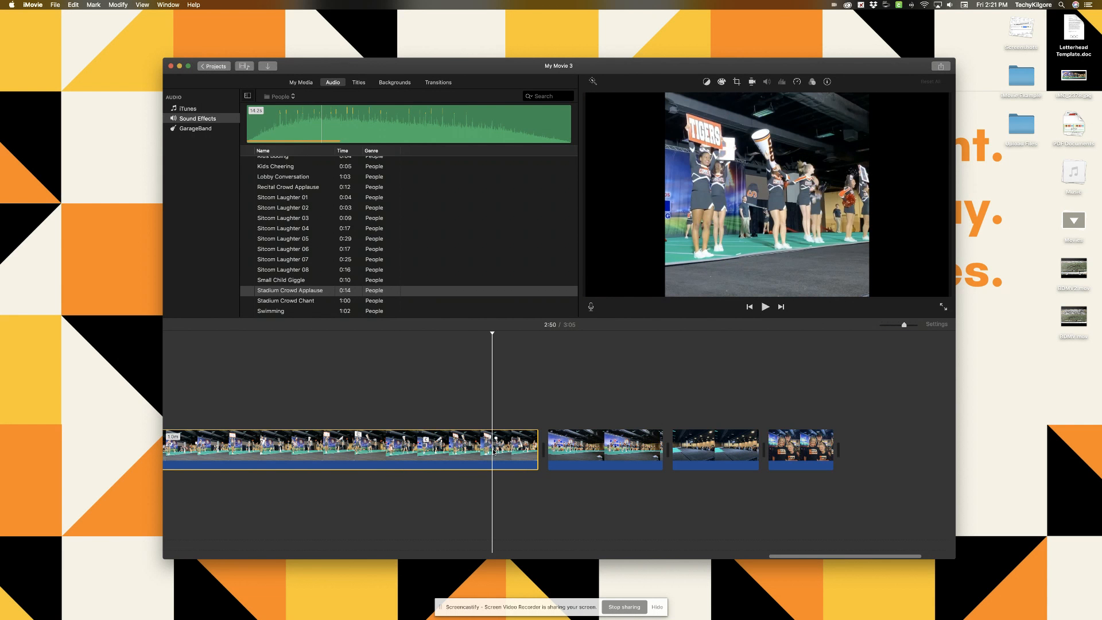
pyautogui.hscroll(5, 493, 452)
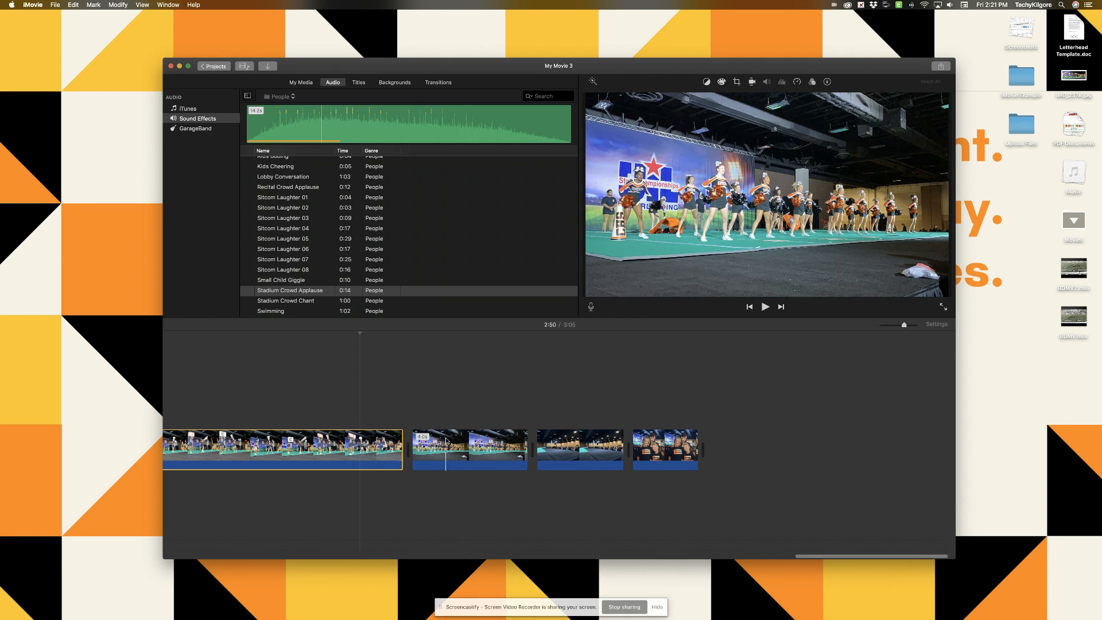
# Step: Browse the sound effect categories, listing the general Sound Effects folder and the complete Effects collection
pyautogui.click(282, 97)
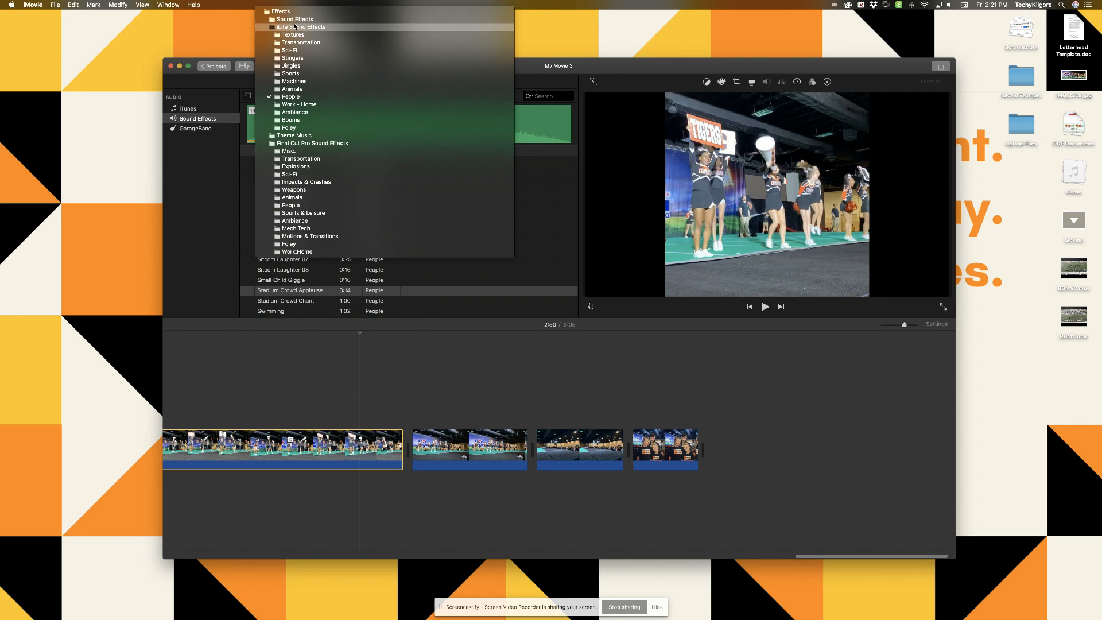
pyautogui.click(229, 146)
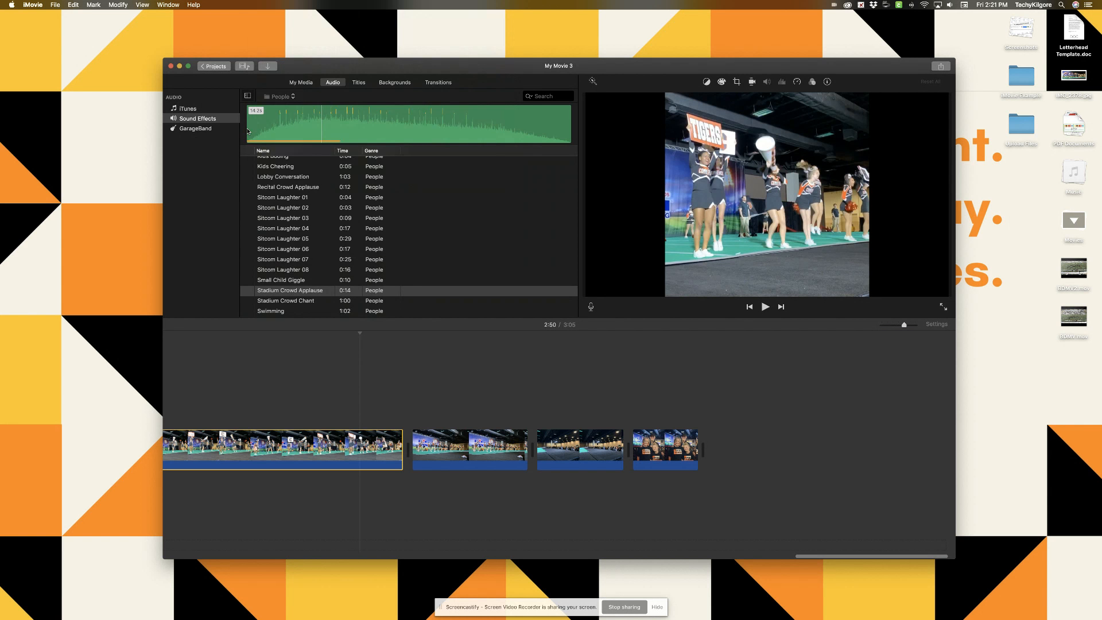
pyautogui.click(291, 98)
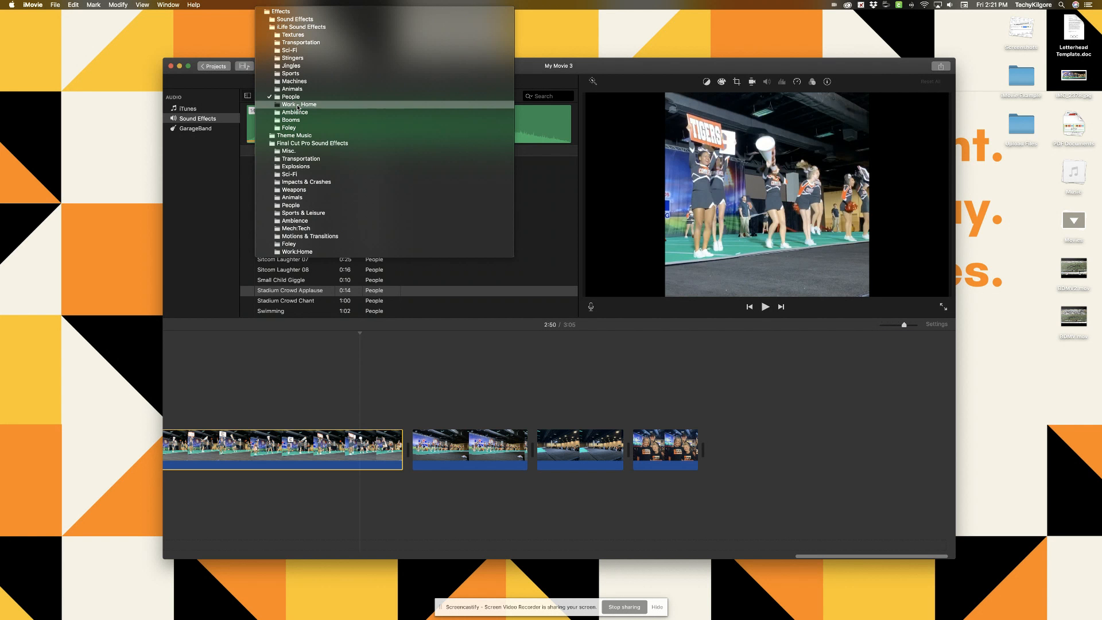
pyautogui.click(301, 21)
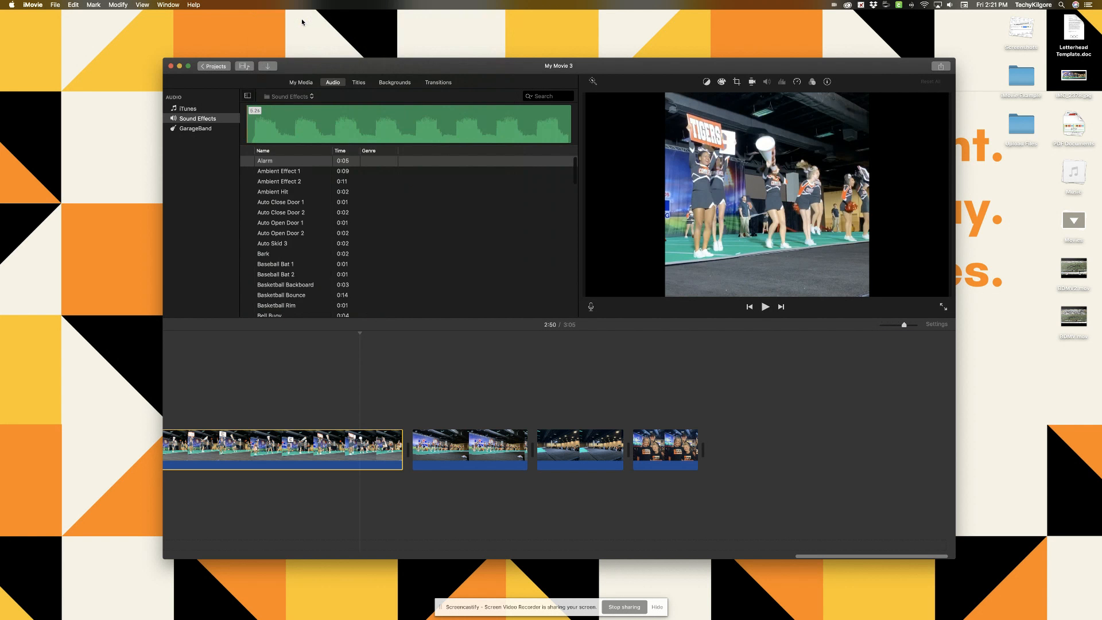
pyautogui.click(304, 99)
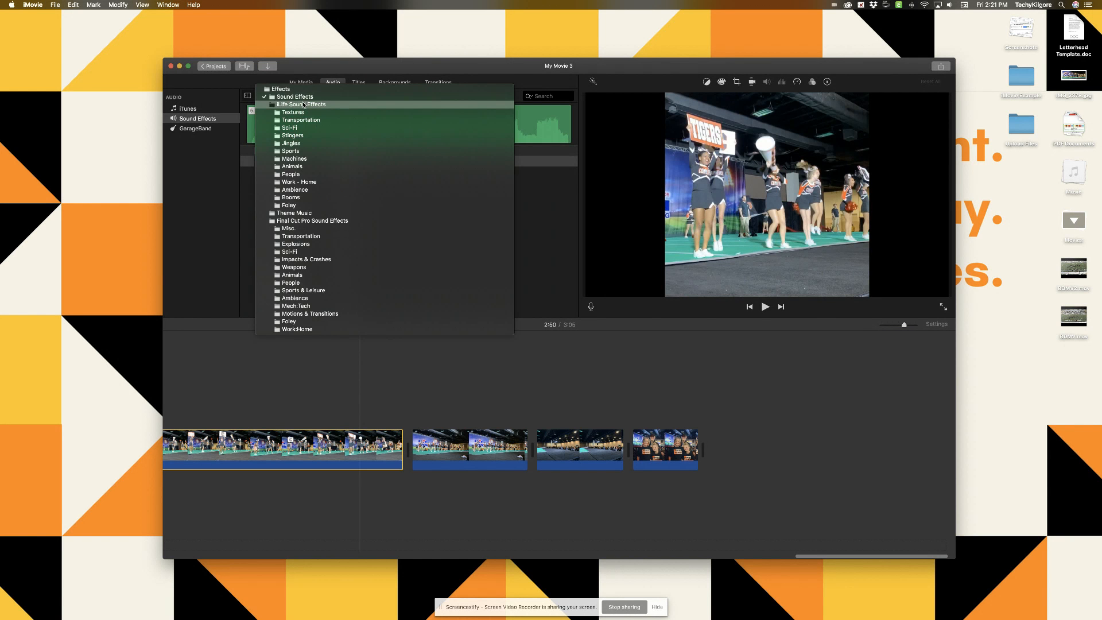
pyautogui.click(281, 90)
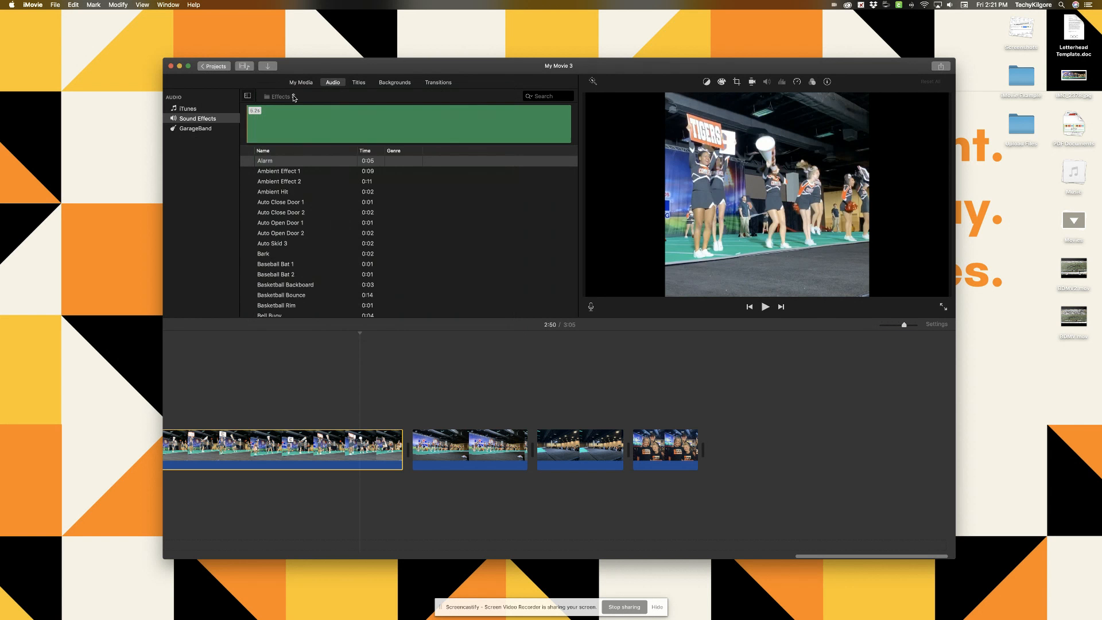
# Step: Show the Motions & Transitions category of the Final Cut Pro sound effects and look through its sounds
pyautogui.click(291, 99)
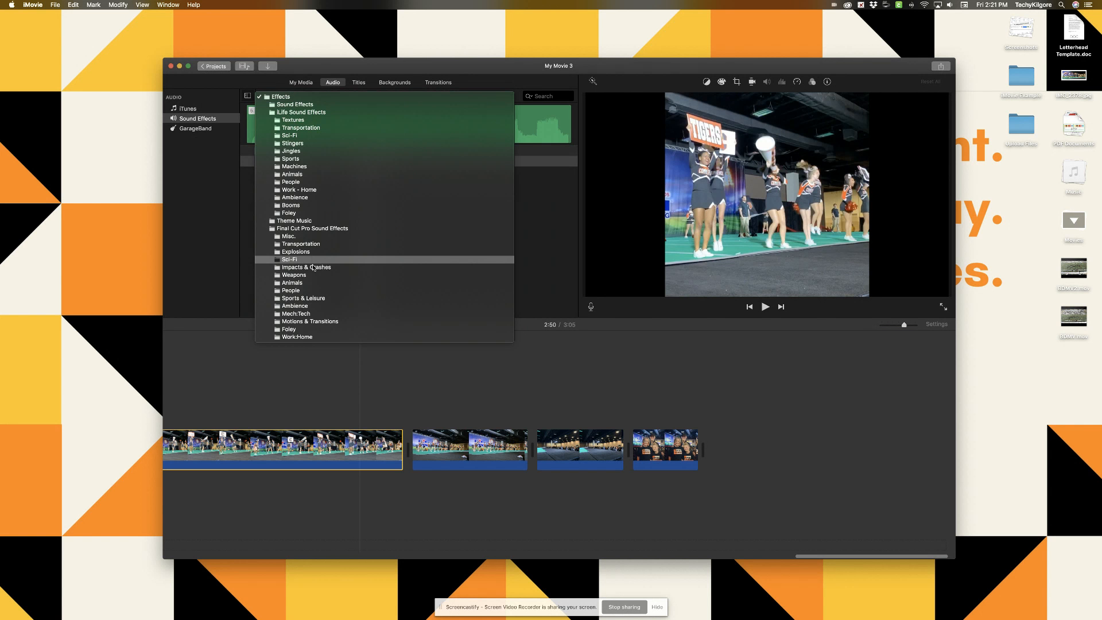
pyautogui.click(307, 322)
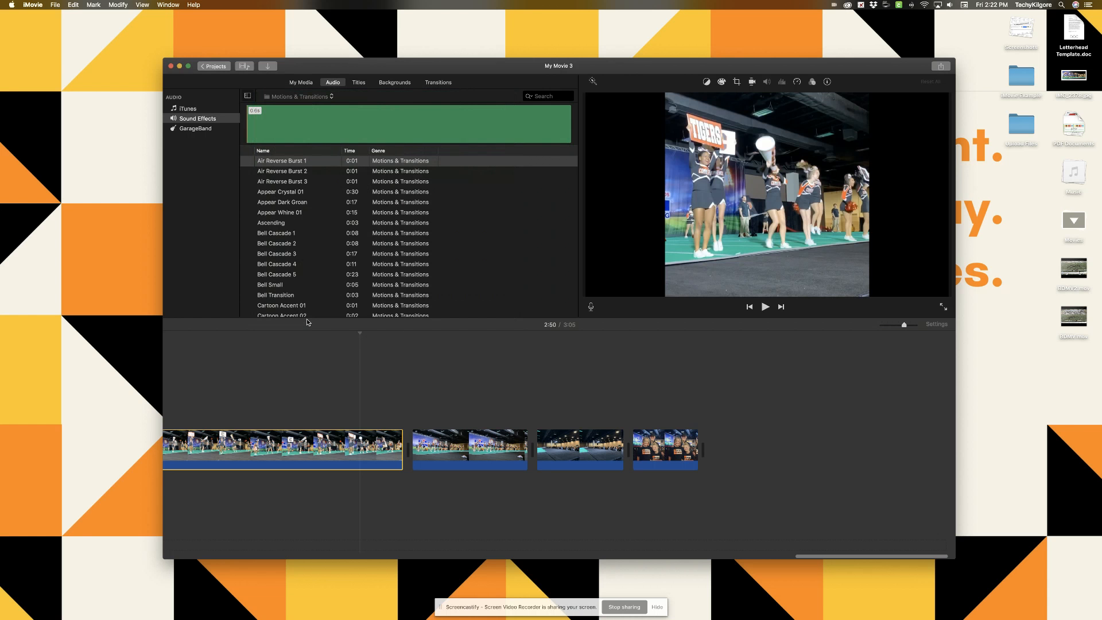
pyautogui.scroll(-8, 305, 264)
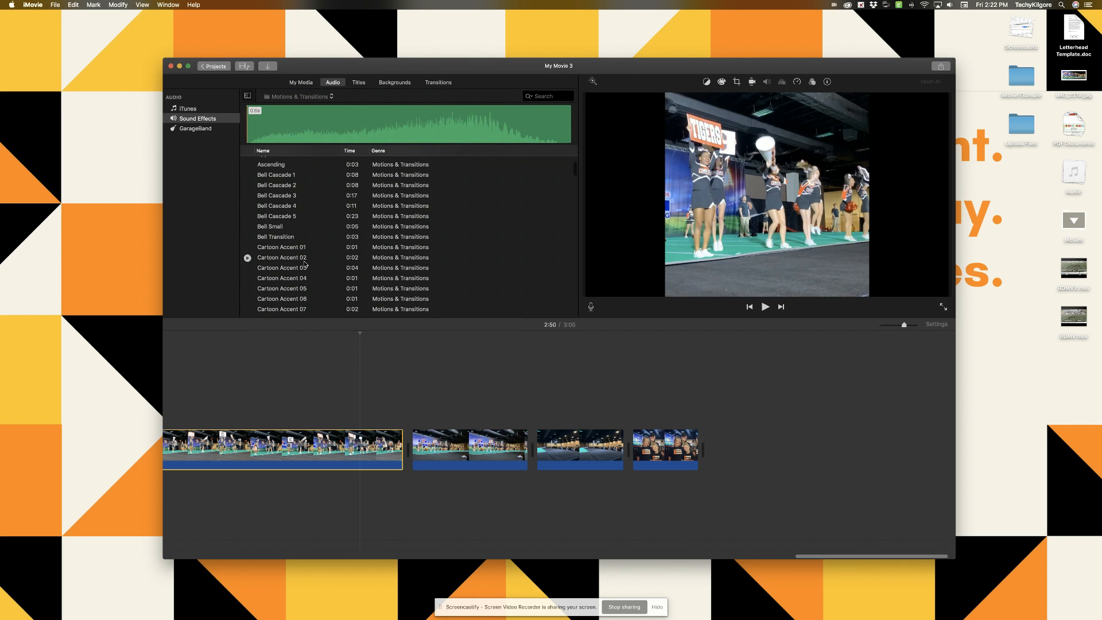
pyautogui.scroll(-10, 305, 264)
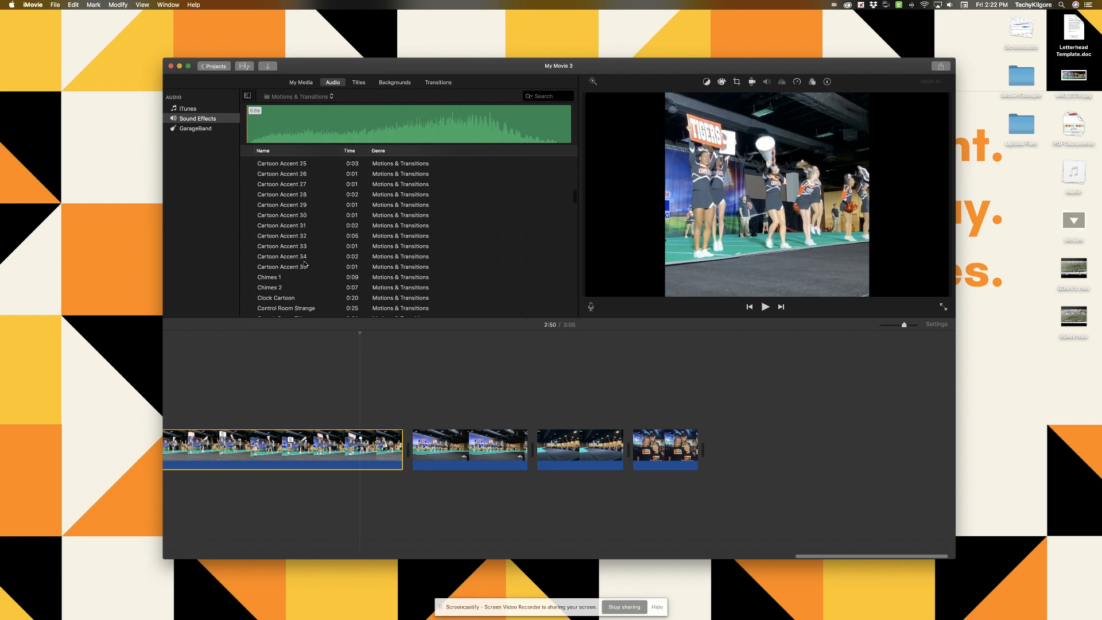
pyautogui.scroll(-3, 304, 264)
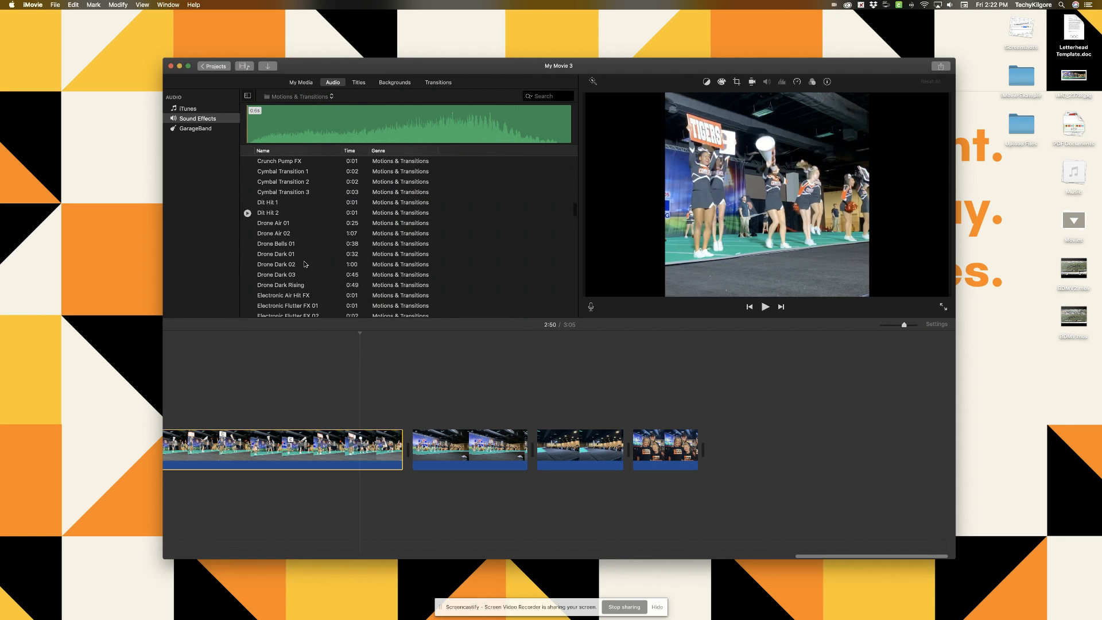
# Step: Examine the iTunes audio library with its playlists and the GarageBand library, and return to the sound effects
pyautogui.click(331, 98)
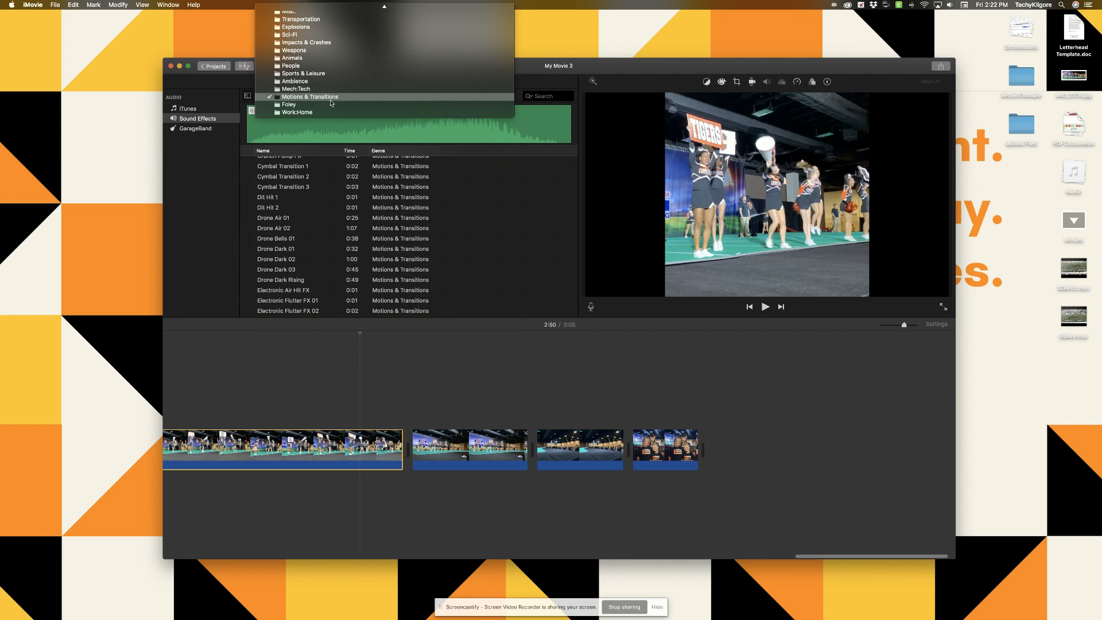
pyautogui.click(198, 109)
pyautogui.click(197, 110)
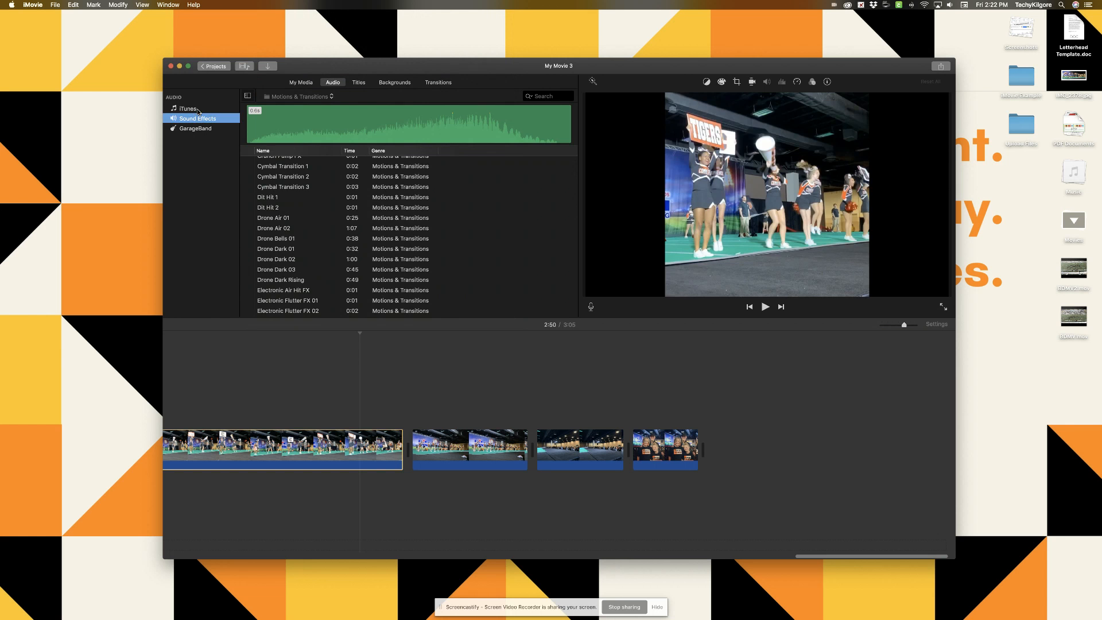
pyautogui.click(189, 109)
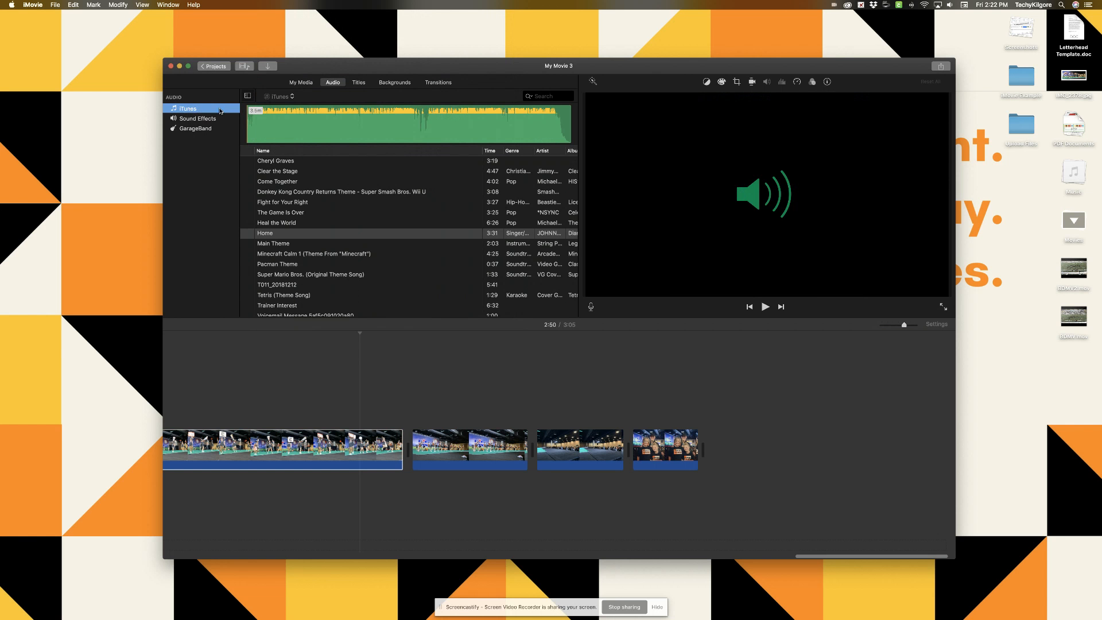
pyautogui.click(292, 97)
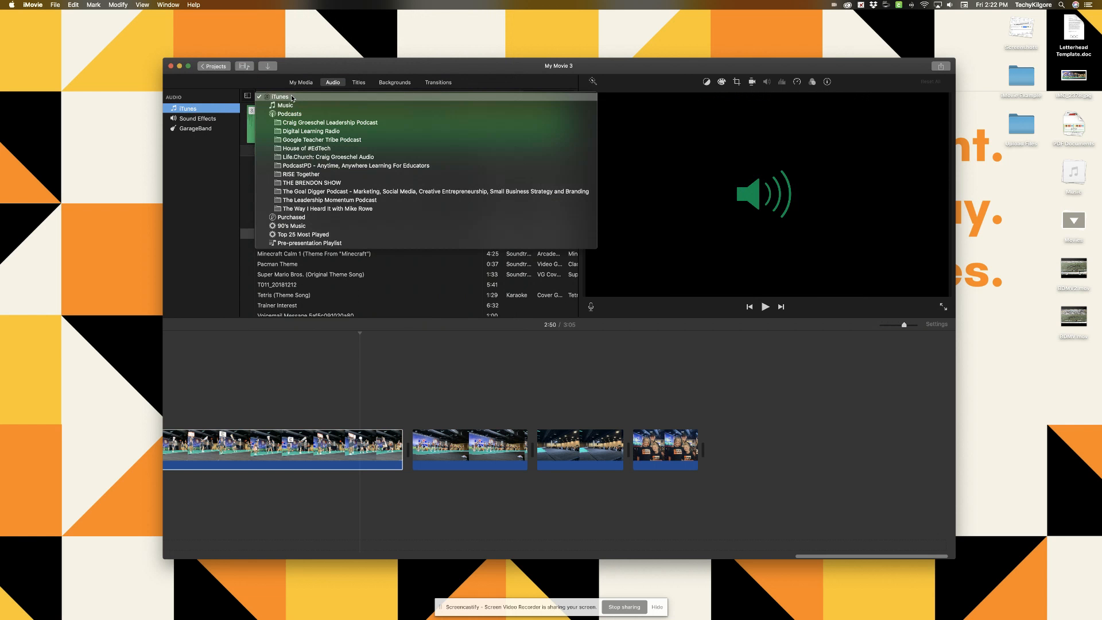
pyautogui.click(294, 98)
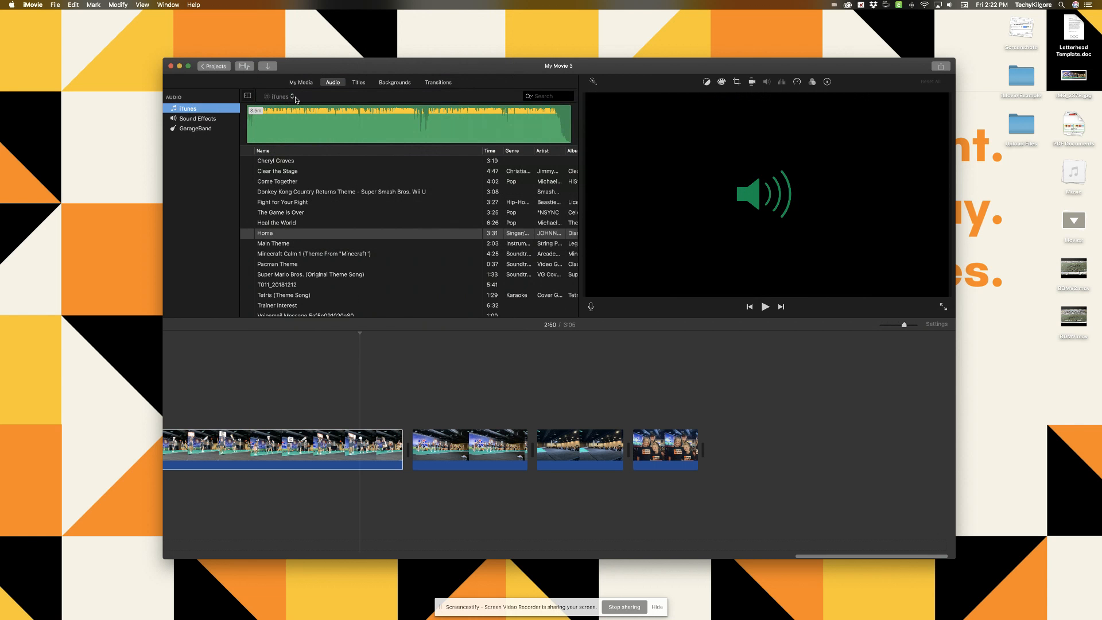
pyautogui.click(289, 98)
pyautogui.click(288, 100)
pyautogui.click(200, 128)
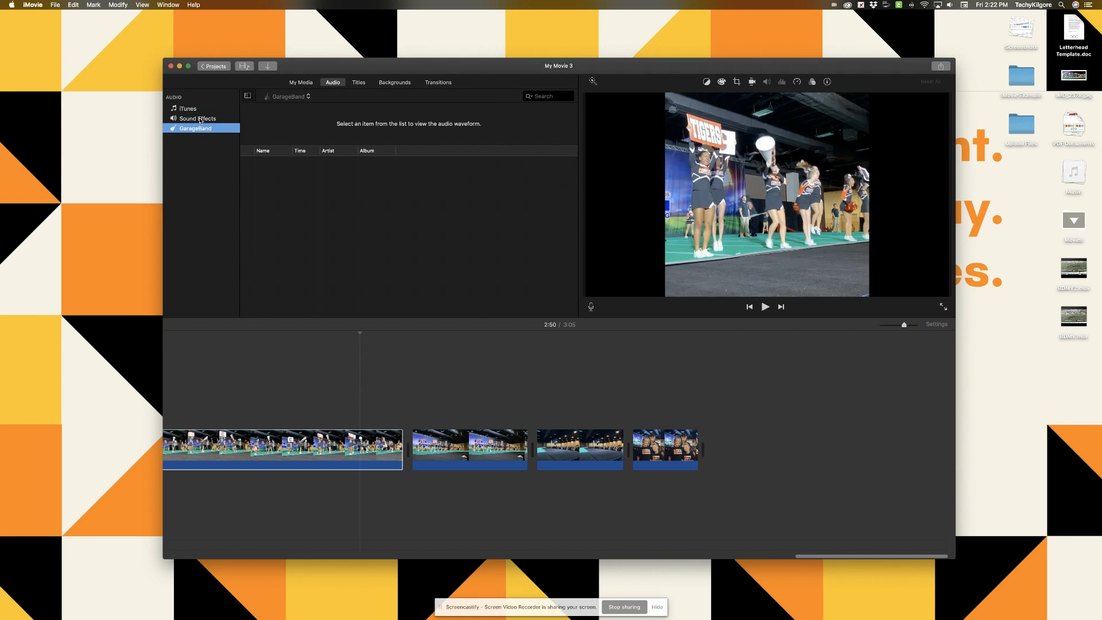
pyautogui.click(197, 118)
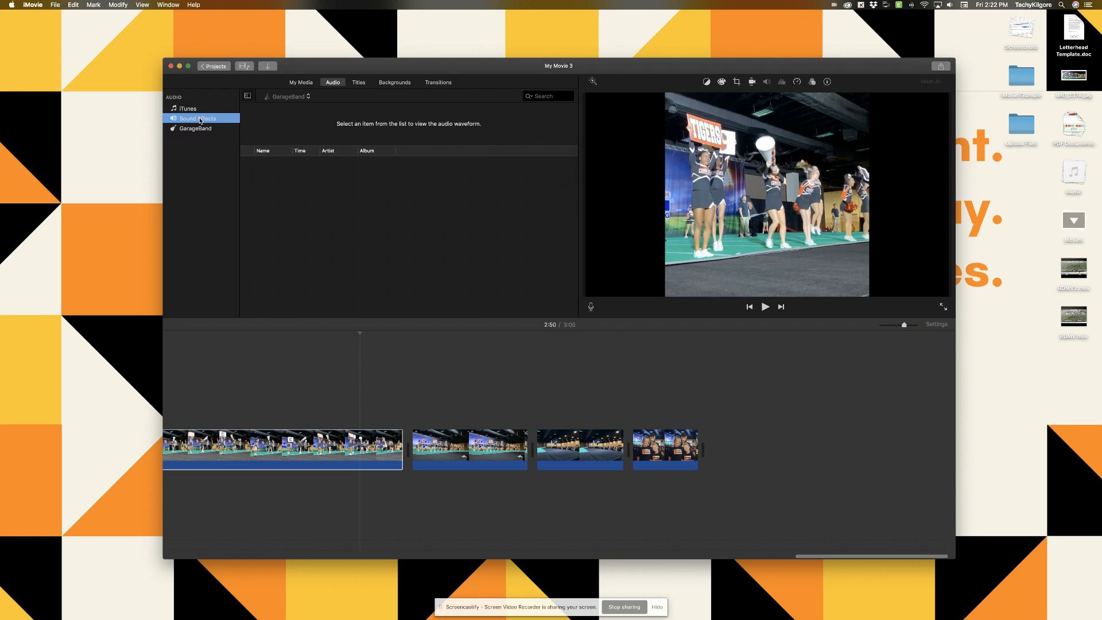
# Step: Show the Theme Music category of the sound effects library
pyautogui.click(299, 96)
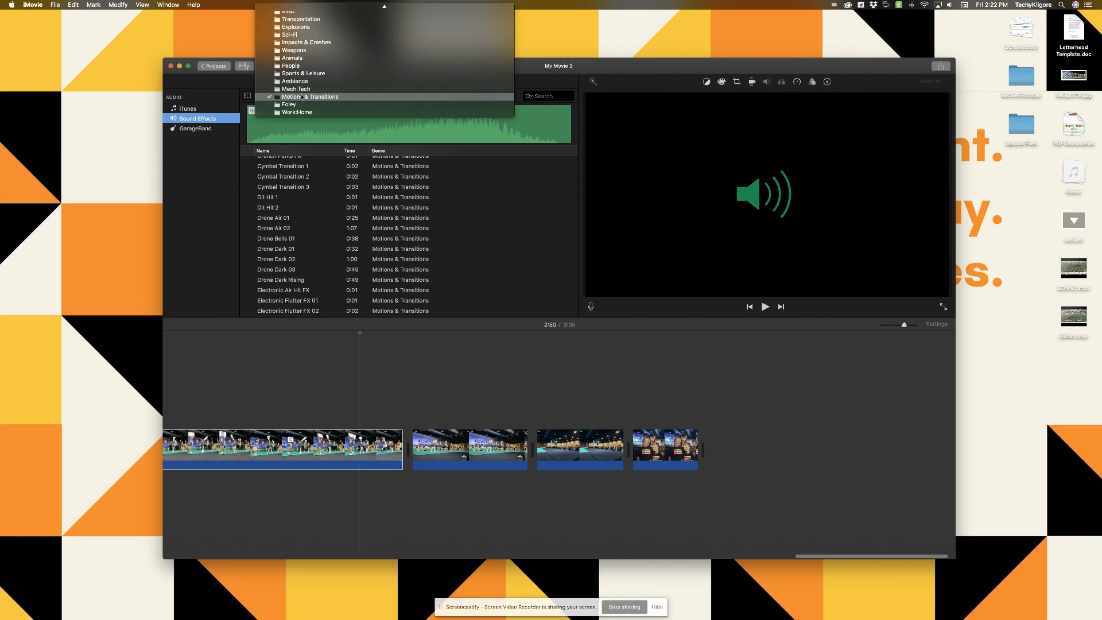
pyautogui.scroll(6, 302, 97)
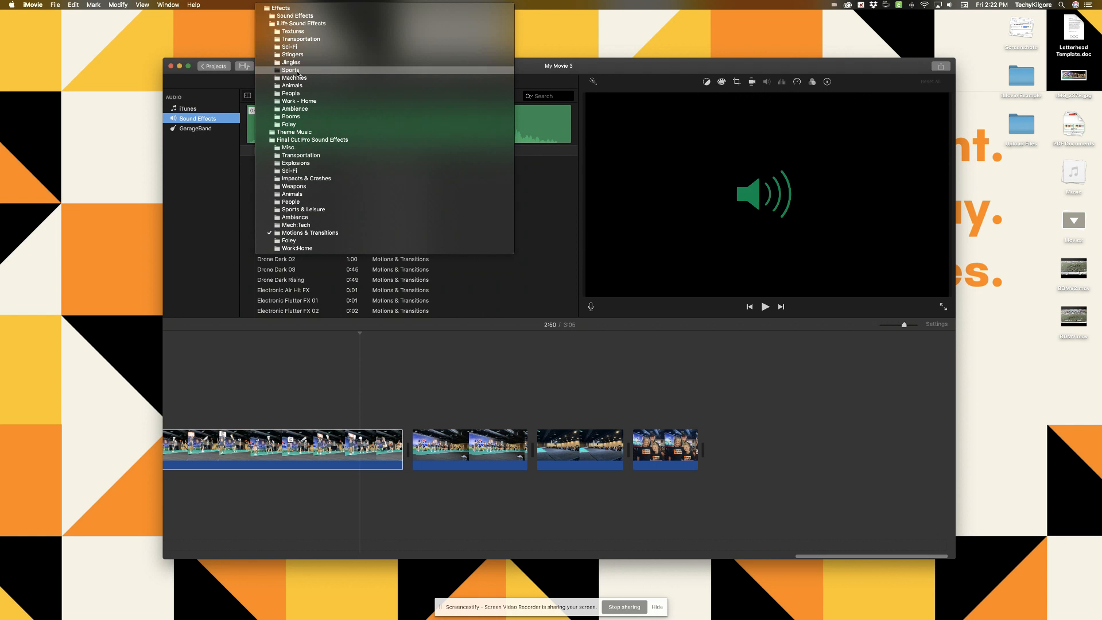
pyautogui.click(303, 132)
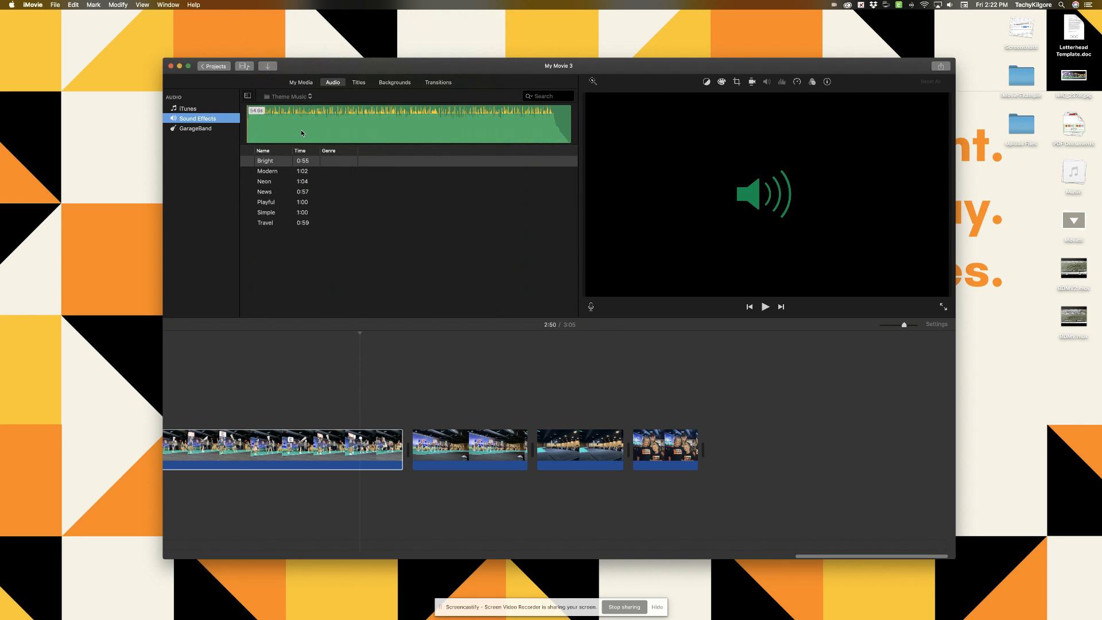
# Step: Preview the theme music tracks Bright, Modern, Neon, News, Playful and Simple, returning to Neon
pyautogui.click(247, 161)
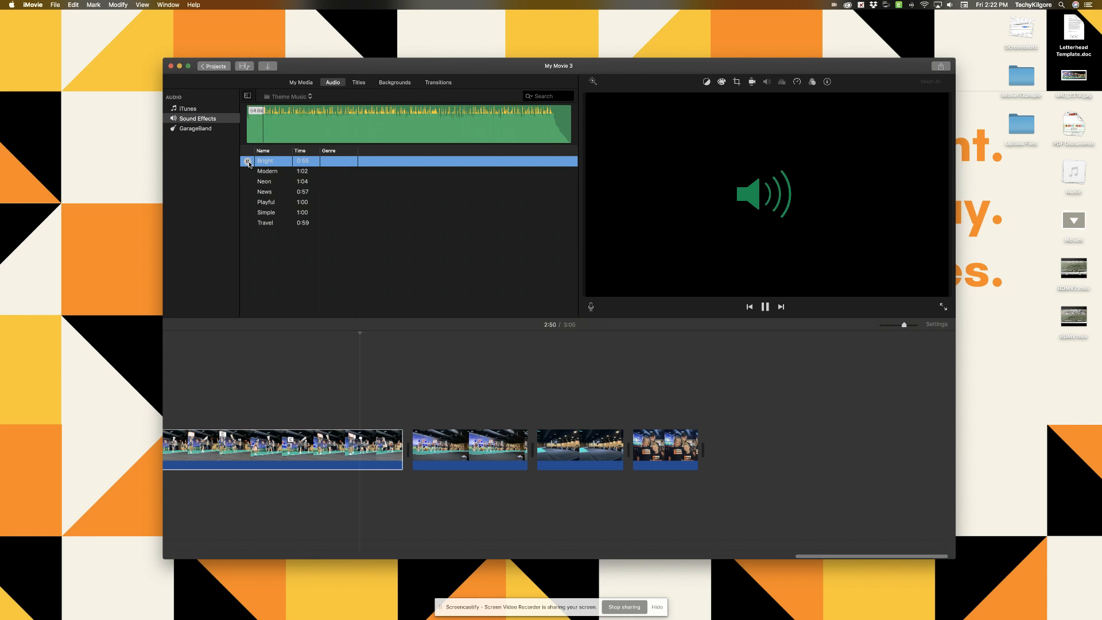
pyautogui.click(248, 163)
pyautogui.click(248, 174)
pyautogui.click(247, 171)
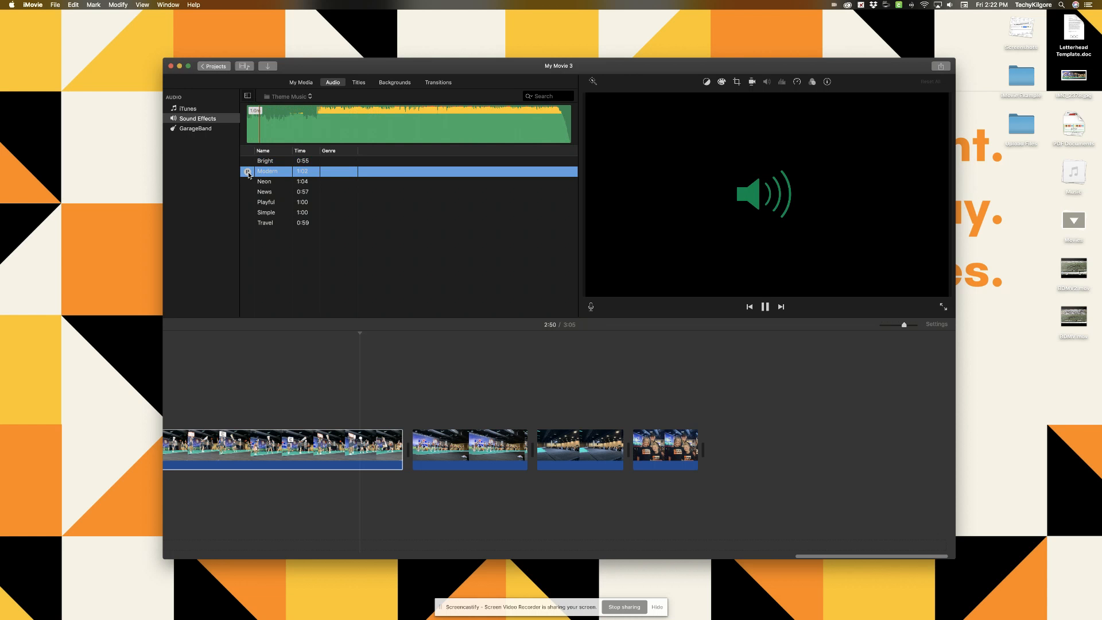
pyautogui.click(247, 172)
pyautogui.click(248, 183)
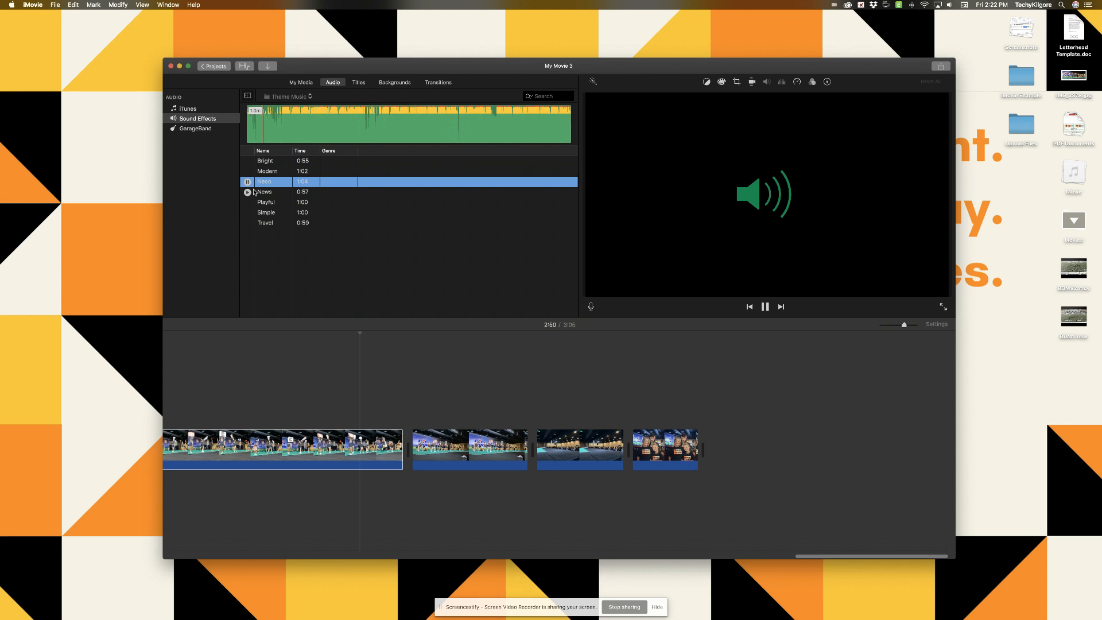
pyautogui.click(254, 192)
pyautogui.click(253, 204)
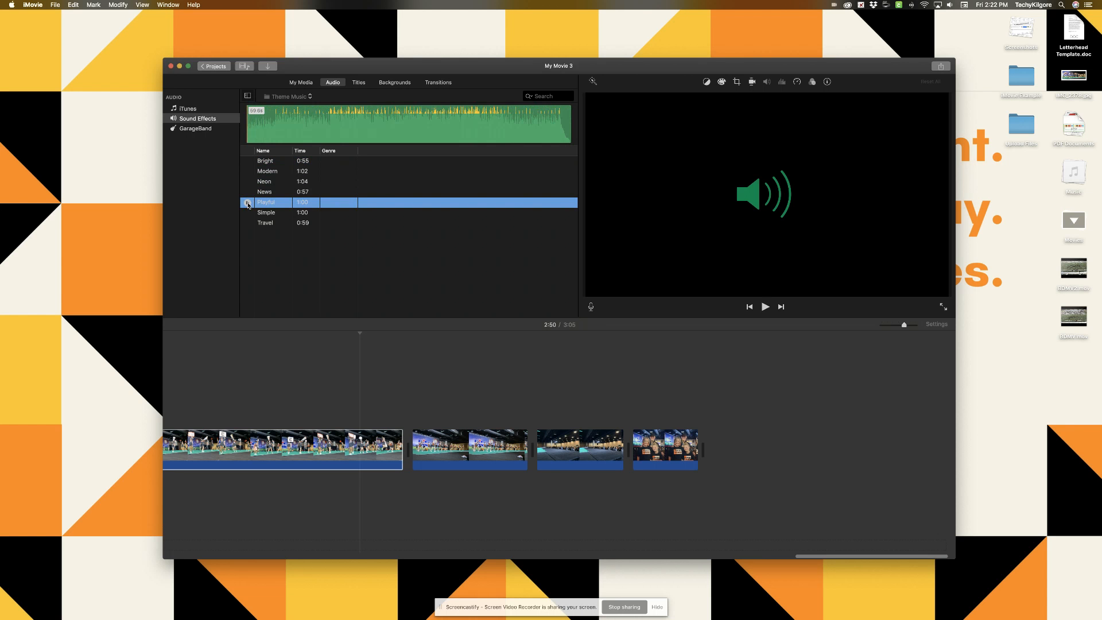
pyautogui.click(248, 203)
pyautogui.click(248, 213)
pyautogui.click(247, 183)
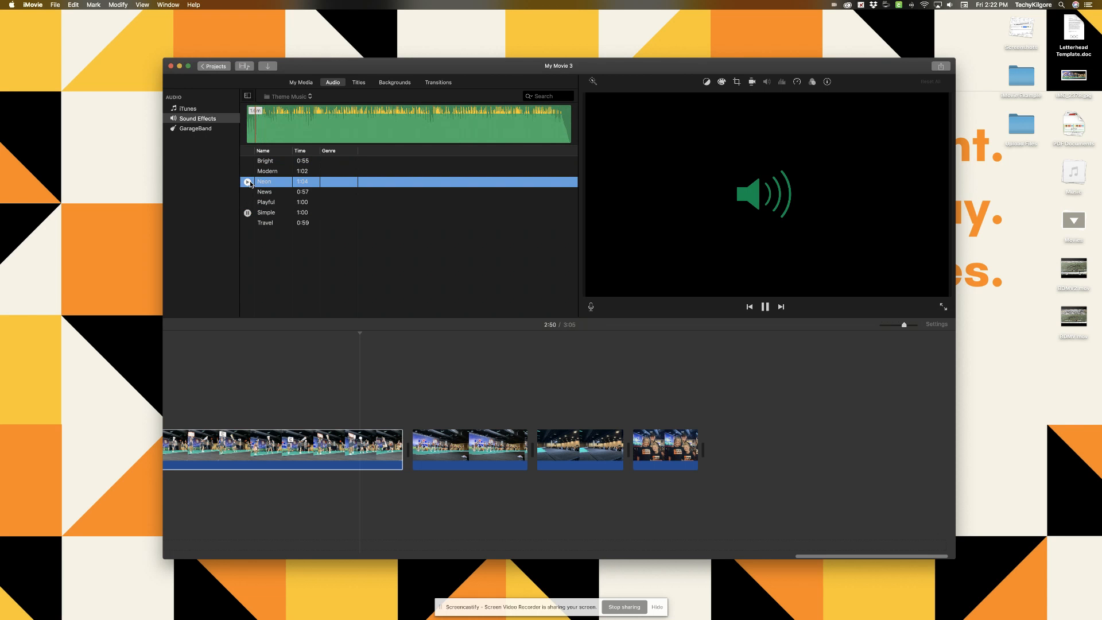
pyautogui.click(247, 182)
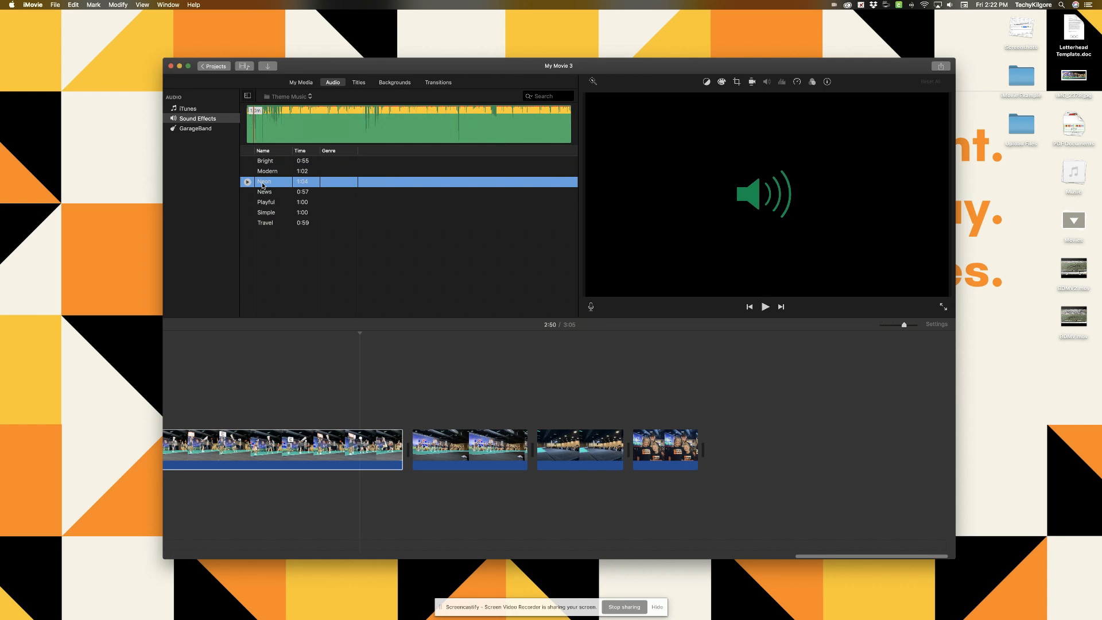
# Step: Place the Neon theme music beneath the closing photos from the first one, trim its end to the last photo, and play it back
pyautogui.moveTo(265, 184); pyautogui.dragTo(469, 516)
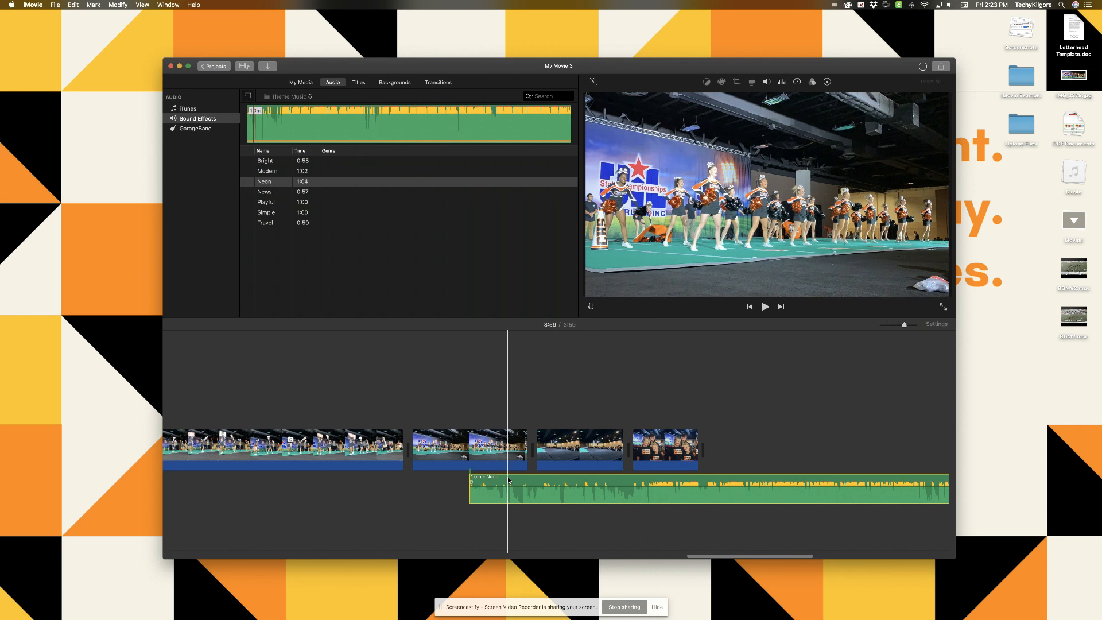
pyautogui.moveTo(507, 480); pyautogui.dragTo(452, 482)
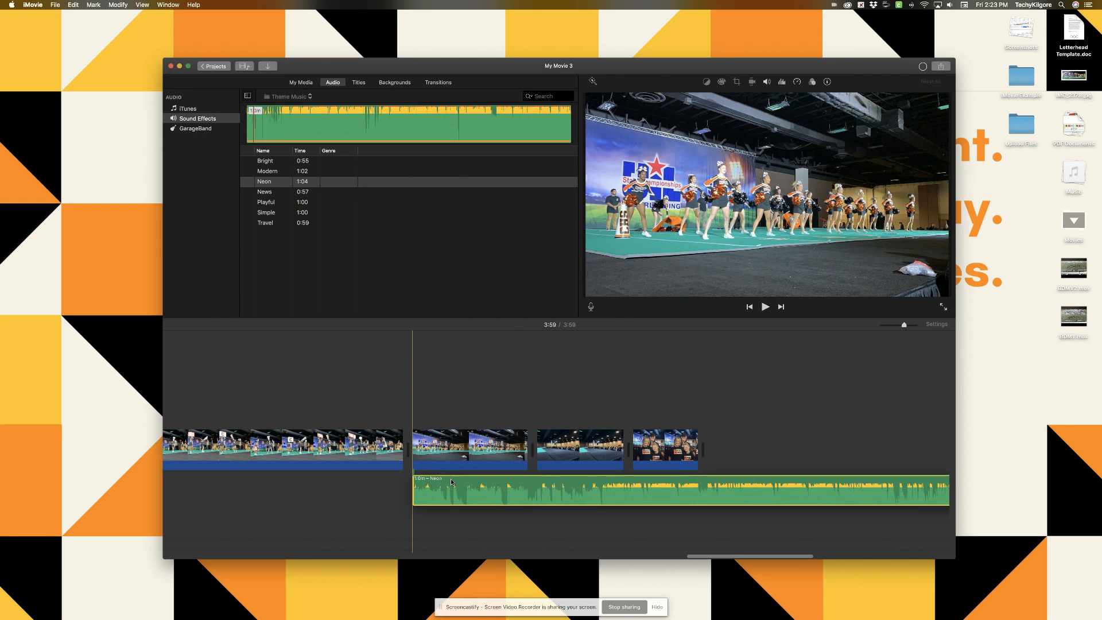
pyautogui.hscroll(10, 681, 497)
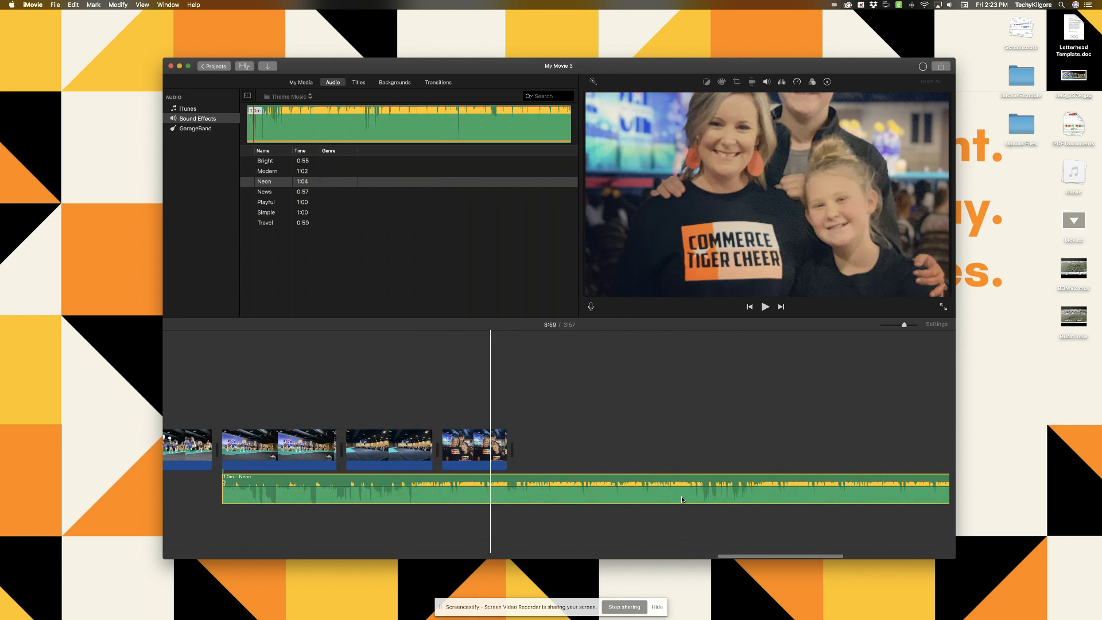
pyautogui.hscroll(5, 681, 497)
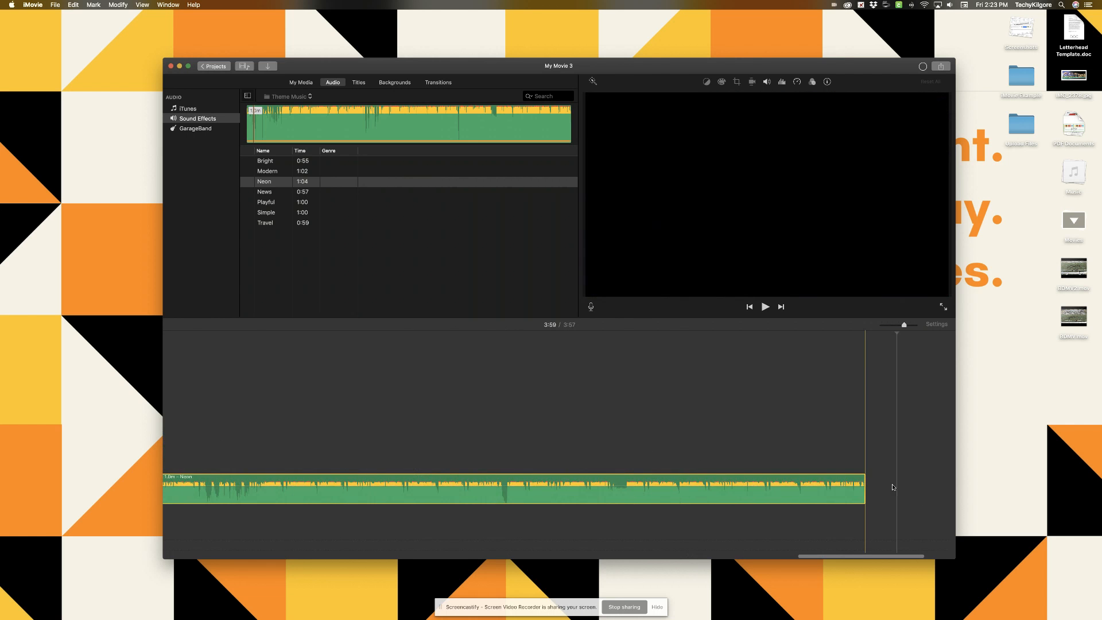
pyautogui.moveTo(859, 492); pyautogui.dragTo(267, 505)
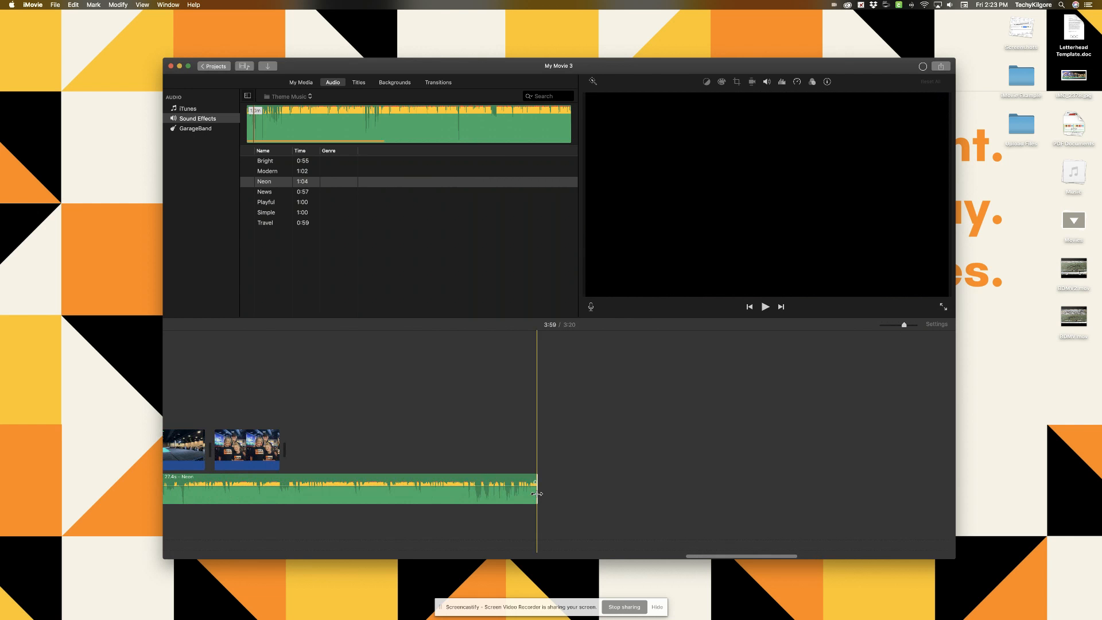
pyautogui.moveTo(538, 494); pyautogui.dragTo(278, 493)
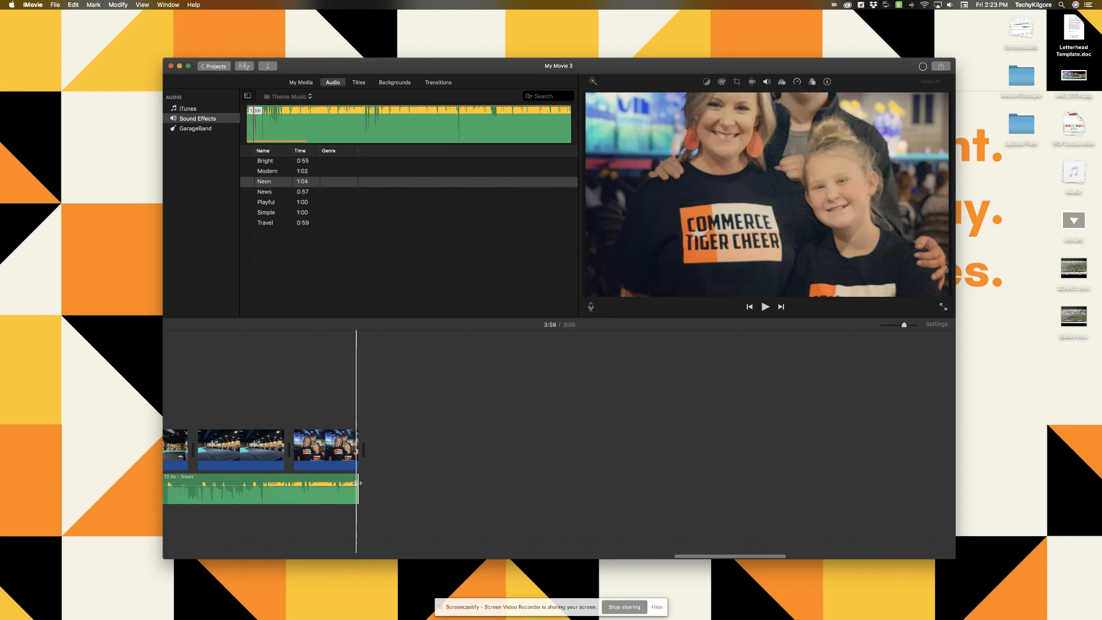
pyautogui.hscroll(-5, 402, 475)
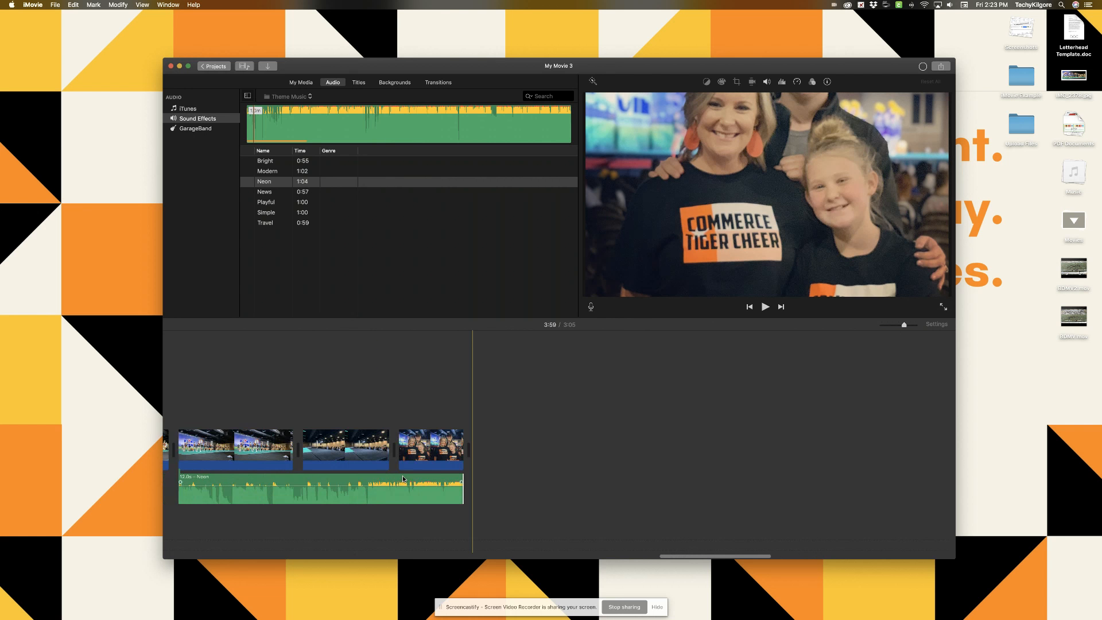
pyautogui.press('space')
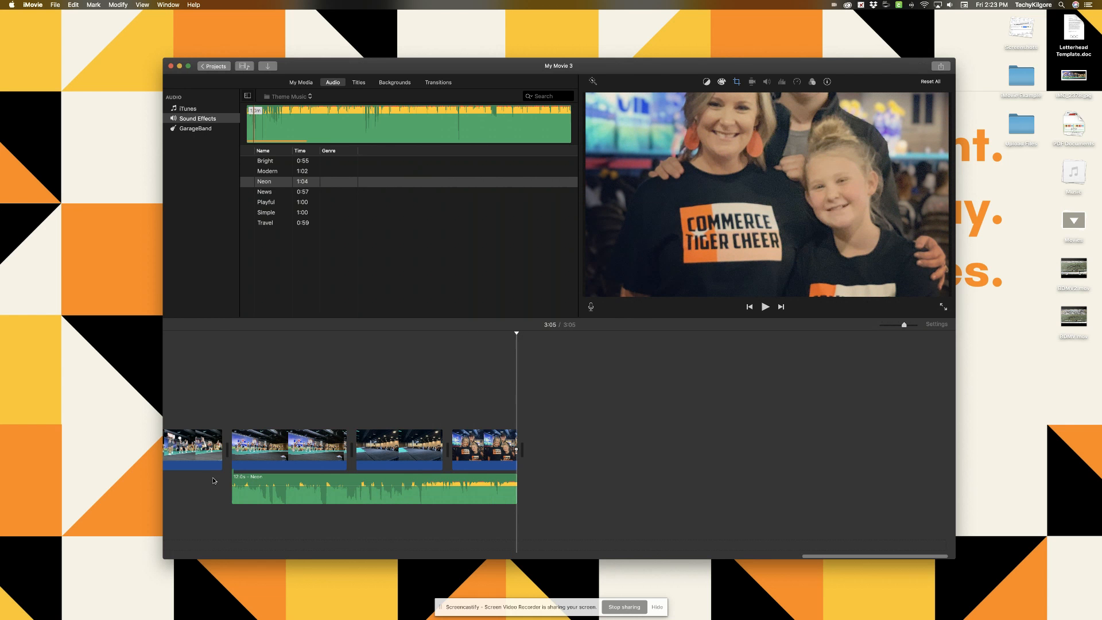
# Step: Add a Black background after the last photo and place an Echo title over its full length
pyautogui.click(358, 84)
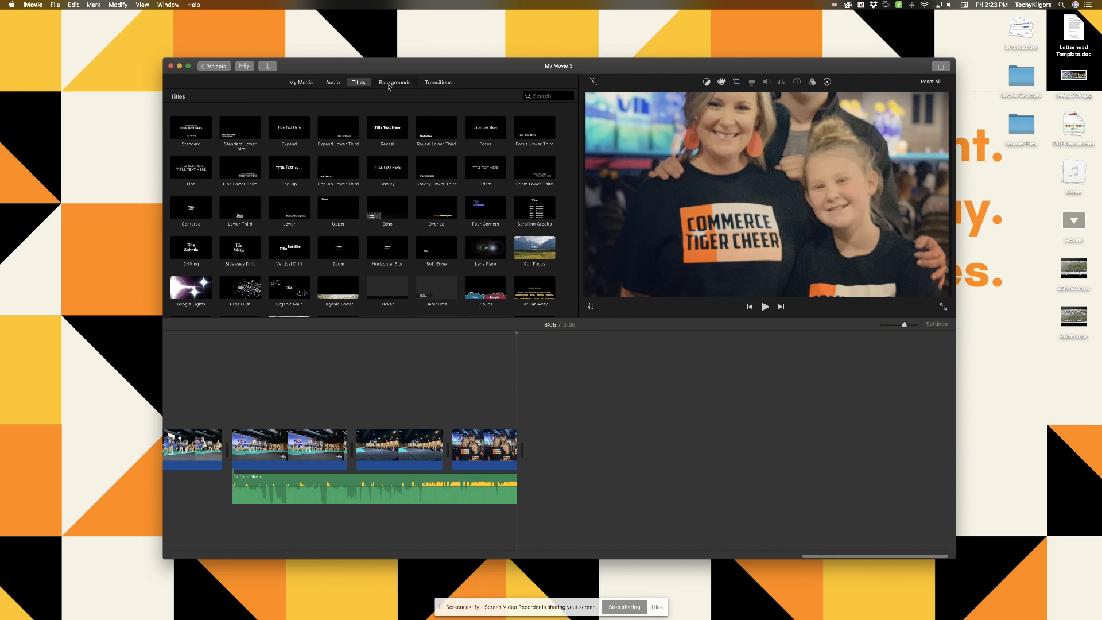
pyautogui.click(389, 85)
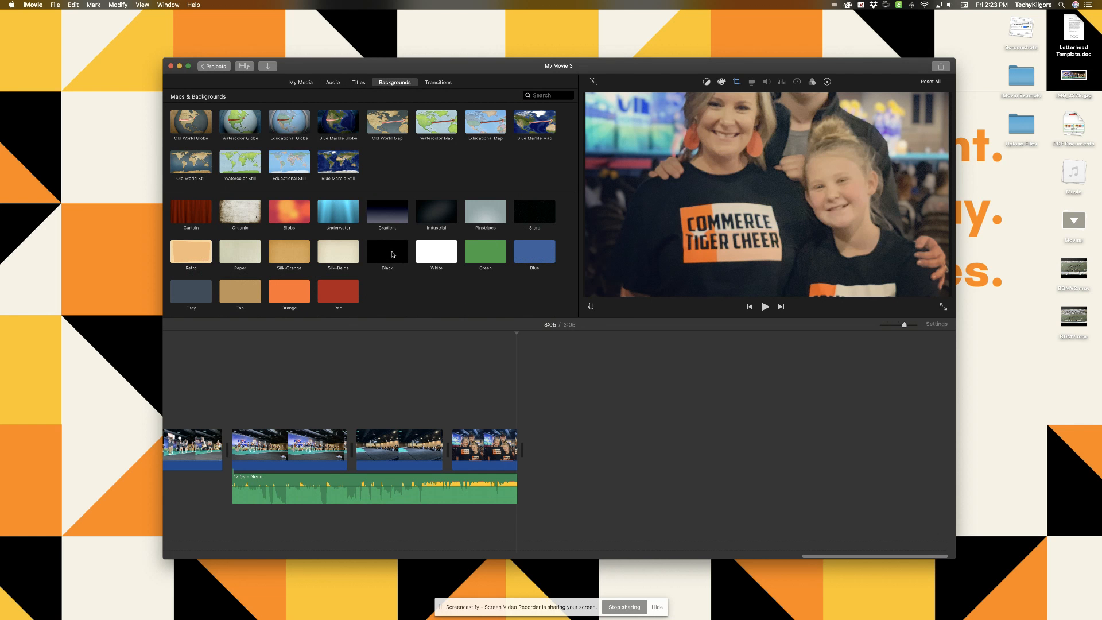
pyautogui.moveTo(392, 253); pyautogui.dragTo(580, 450)
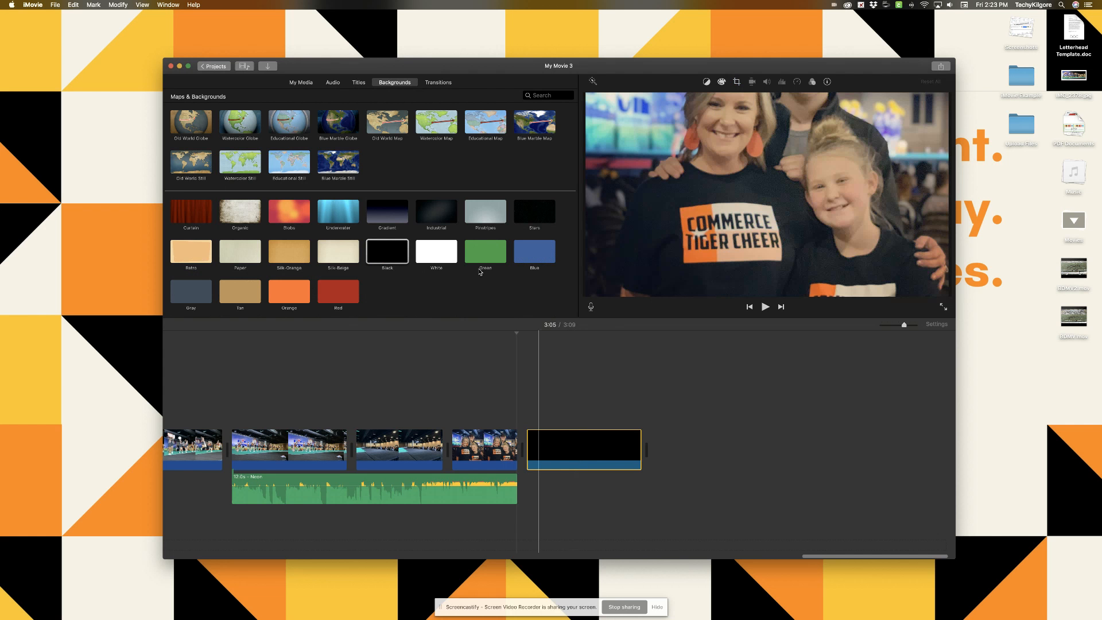
pyautogui.click(360, 84)
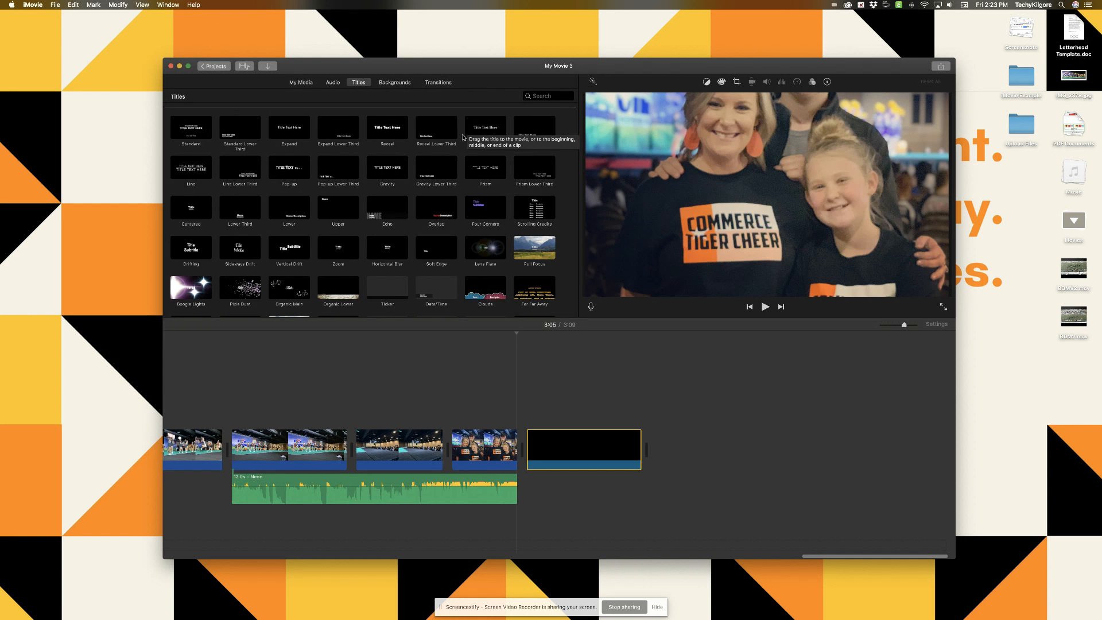
pyautogui.moveTo(388, 207); pyautogui.dragTo(531, 423)
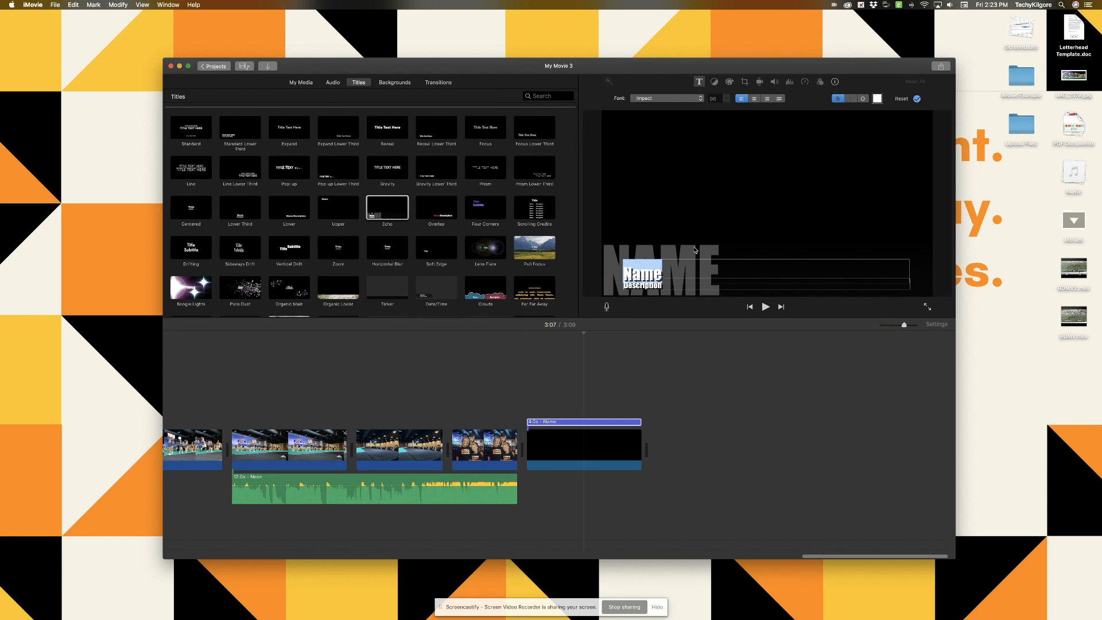
# Step: Replace the closing title's name line with "2nd place"
pyautogui.click(670, 270)
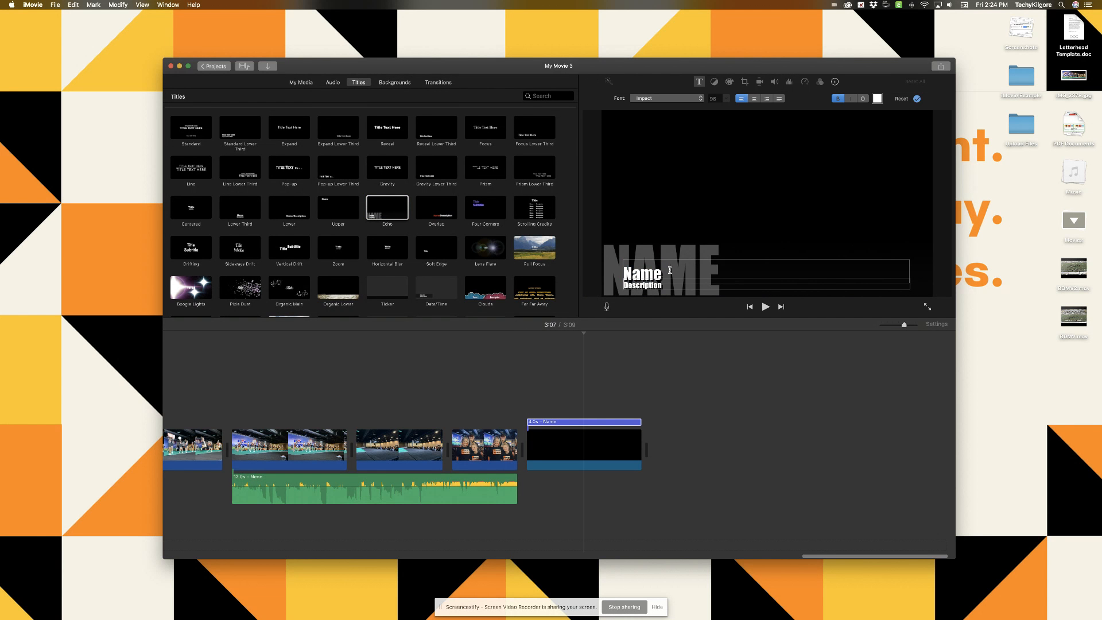
pyautogui.press('BackSpace')
pyautogui.press('BackSpace')
pyautogui.press('BackSpace')
pyautogui.press('BackSpace')
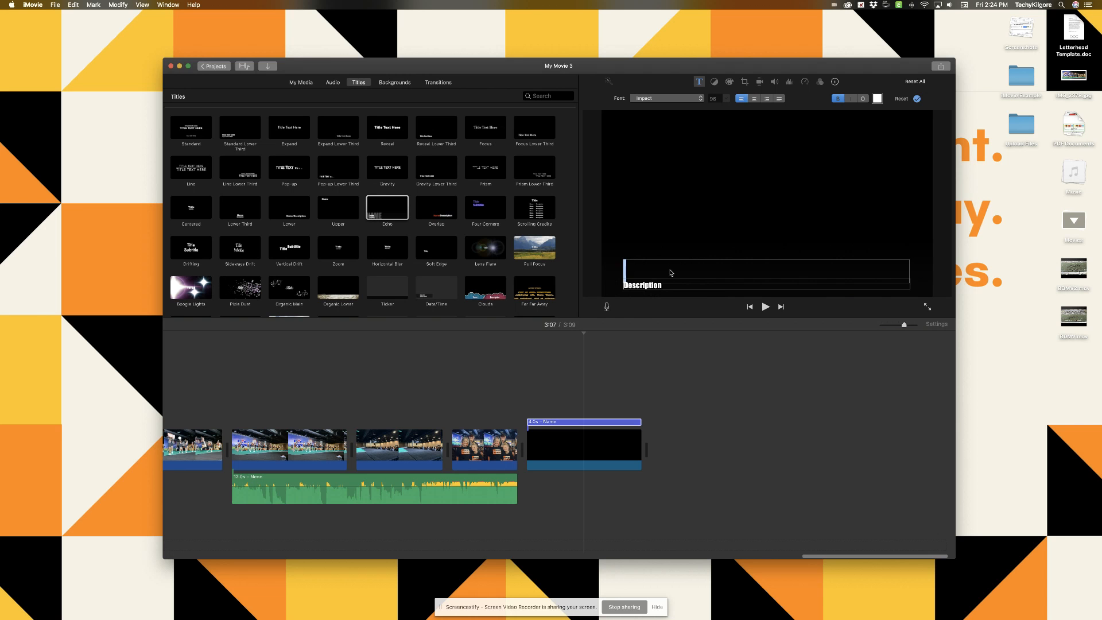
pyautogui.write('2nd plac')
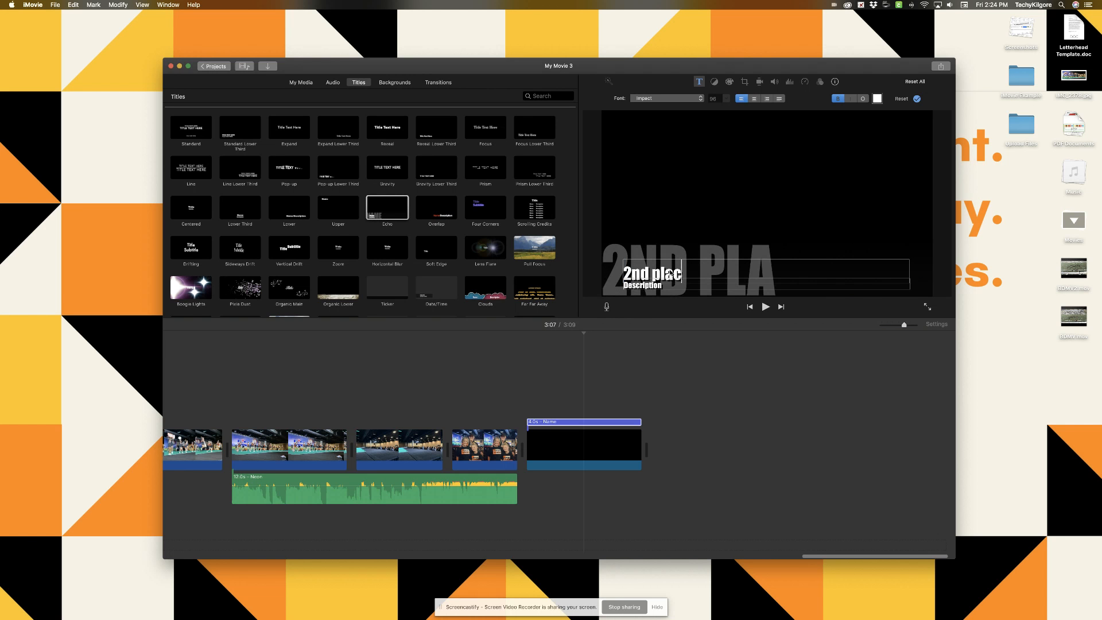
pyautogui.write('e')
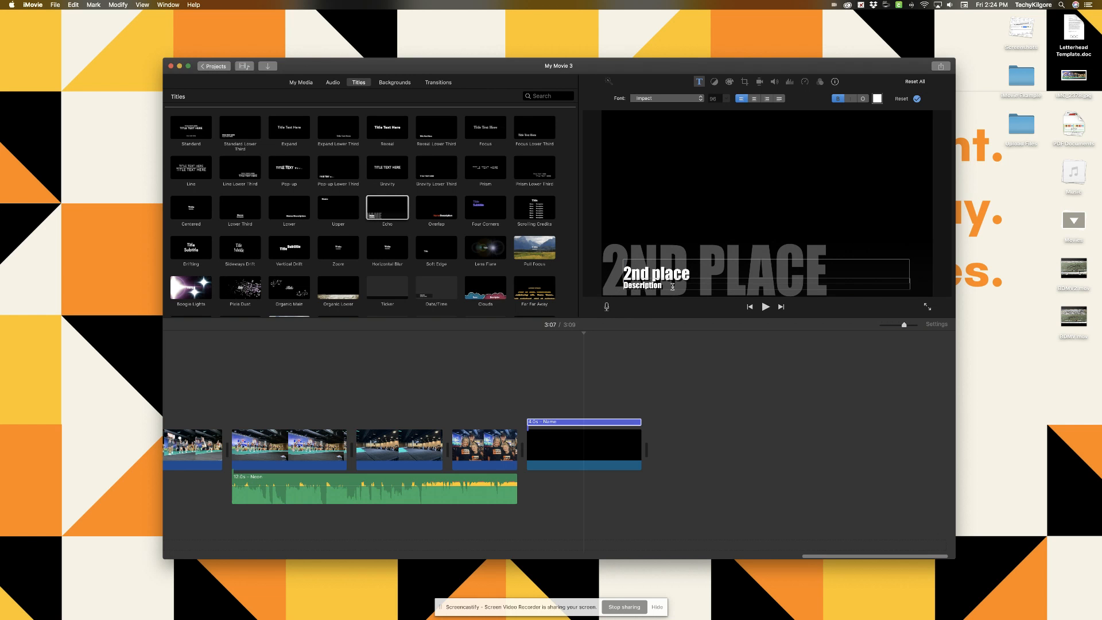
# Step: Replace the closing title's description line with "3A State UIL Cheer Championships" and finish the title
pyautogui.press('BackSpace')
pyautogui.press('BackSpace')
pyautogui.press('BackSpace')
pyautogui.press('BackSpace')
pyautogui.press('BackSpace')
pyautogui.press('BackSpace')
pyautogui.press('BackSpace')
pyautogui.press('BackSpace')
pyautogui.press('BackSpace')
pyautogui.press('BackSpace')
pyautogui.press('BackSpace')
pyautogui.write('State')
pyautogui.press('BackSpace')
pyautogui.press('BackSpace')
pyautogui.press('BackSpace')
pyautogui.press('BackSpace')
pyautogui.press('BackSpace')
pyautogui.write('3')
pyautogui.press('BackSpace')
pyautogui.write('3A')
pyautogui.write(' UIL')
pyautogui.press('BackSpace')
pyautogui.press('BackSpace')
pyautogui.press('BackSpace')
pyautogui.press('BackSpace')
pyautogui.write('State UIL Cheer')
pyautogui.press('BackSpace')
pyautogui.press('BackSpace')
pyautogui.write('er Champ')
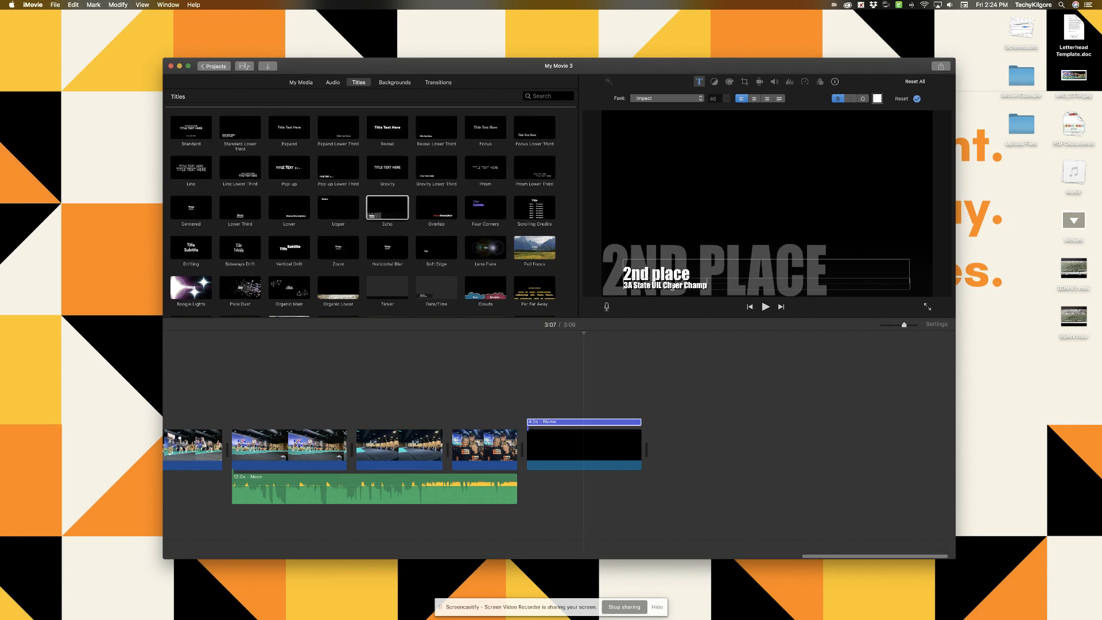
pyautogui.write('tionships')
pyautogui.press('BackSpace')
pyautogui.press('BackSpace')
pyautogui.press('BackSpace')
pyautogui.press('BackSpace')
pyautogui.press('BackSpace')
pyautogui.press('BackSpace')
pyautogui.press('BackSpace')
pyautogui.press('BackSpace')
pyautogui.press('BackSpace')
pyautogui.write('ionships')
pyautogui.click(723, 202)
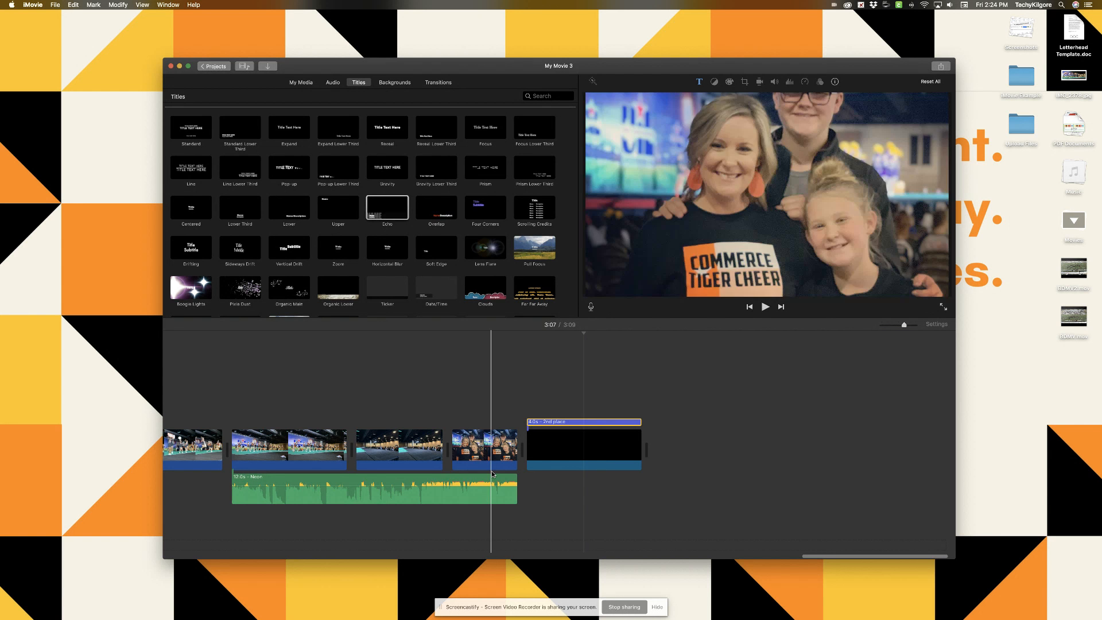
# Step: Show the iTunes audio library and open the voiceover recording controls
pyautogui.click(333, 83)
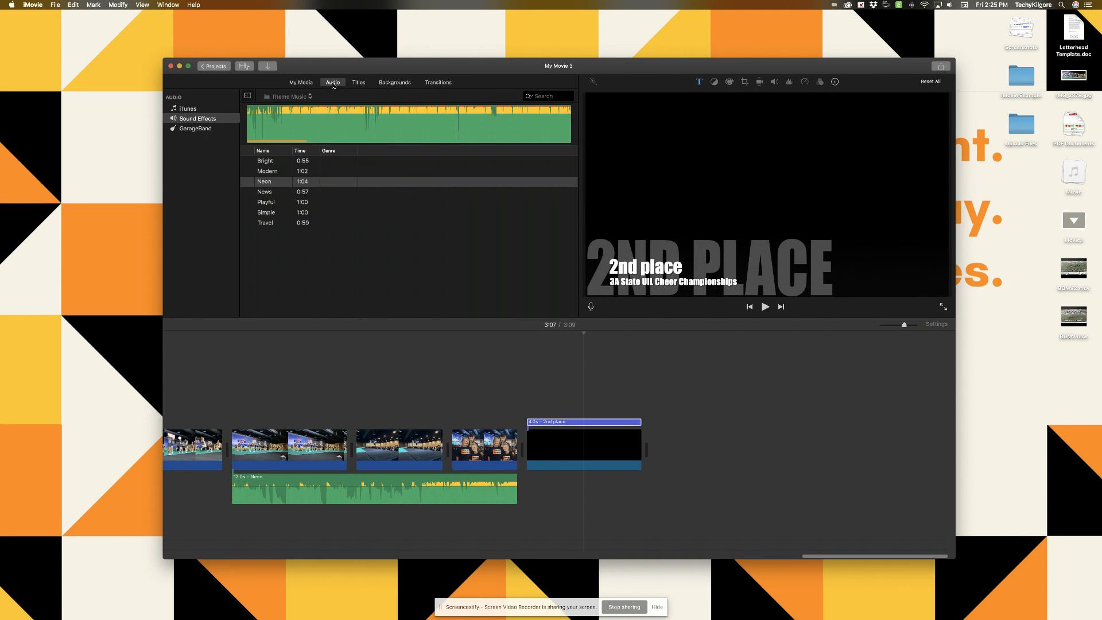
pyautogui.click(189, 109)
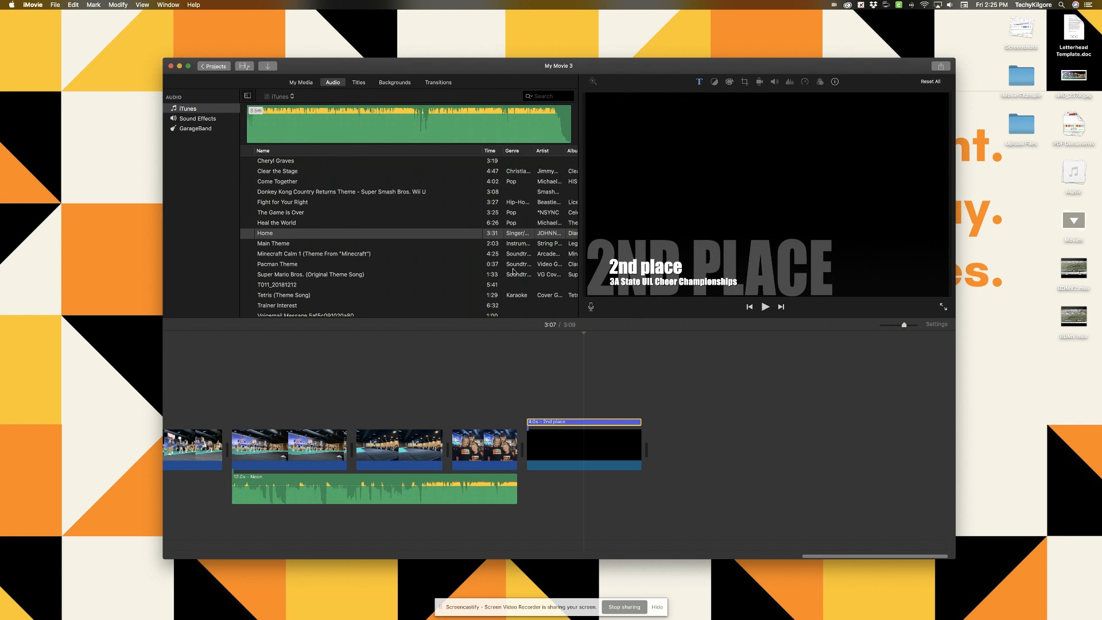
pyautogui.click(591, 307)
pyautogui.click(767, 308)
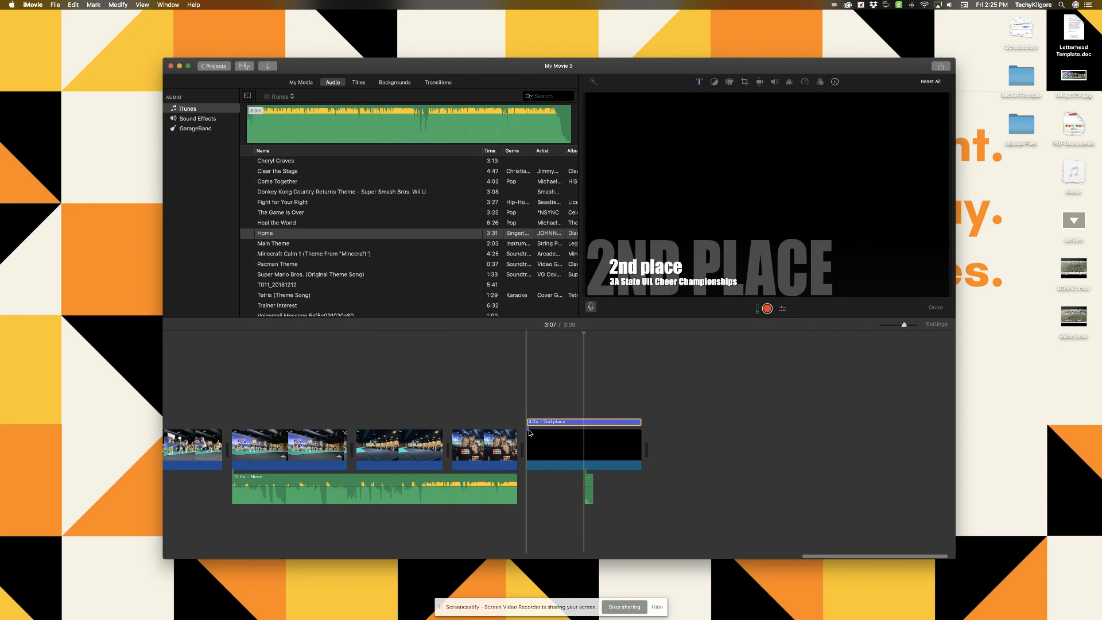
pyautogui.click(590, 497)
pyautogui.press('Delete')
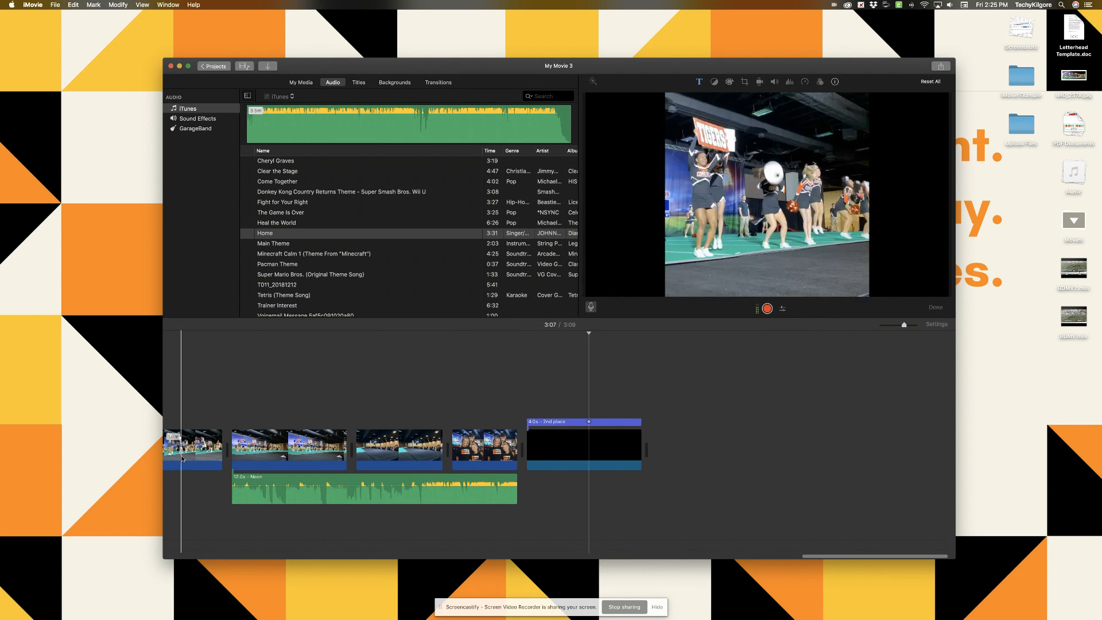
# Step: Record a voiceover from the start of the first closing photo into the closing title
pyautogui.click(229, 471)
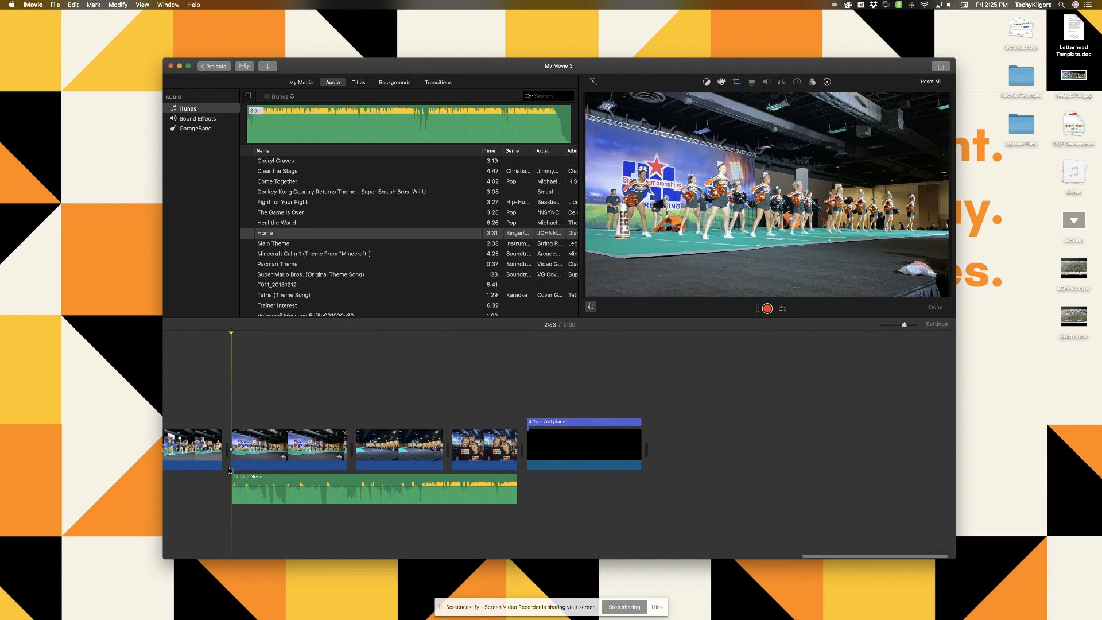
pyautogui.click(768, 309)
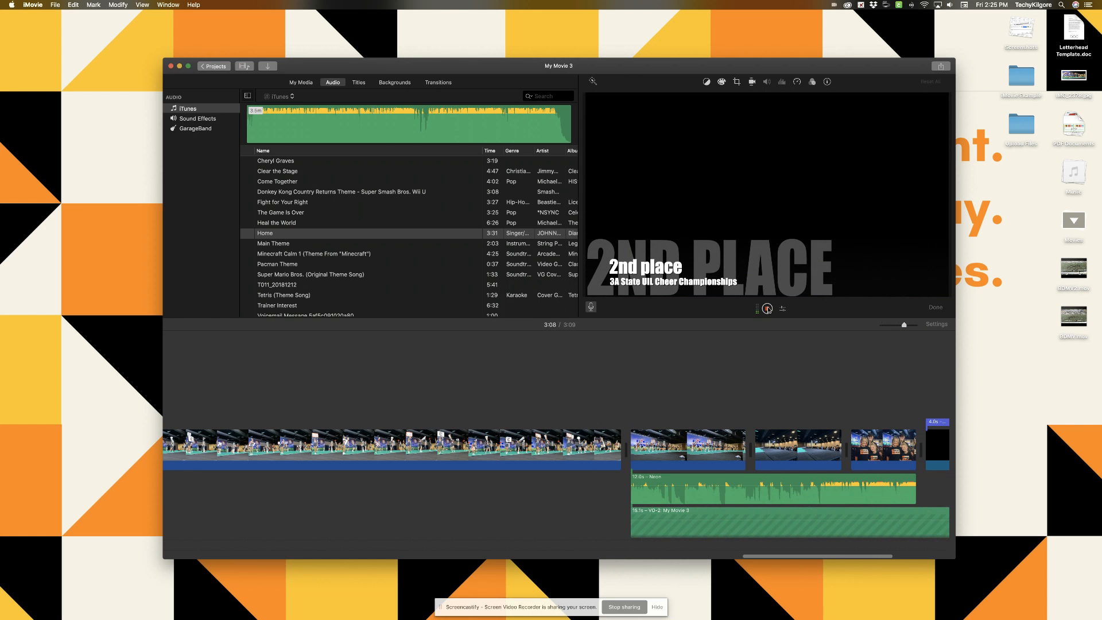
pyautogui.click(767, 308)
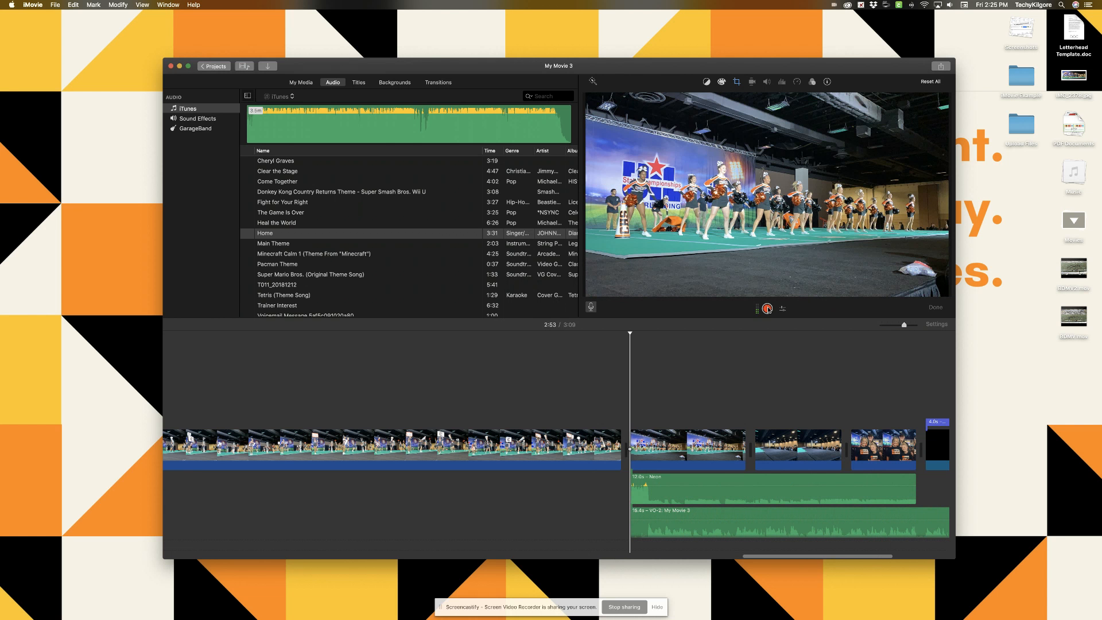
# Step: Play back the voiceover, extend the Neon music to the end of the closing title, and fade out its ending
pyautogui.press('space')
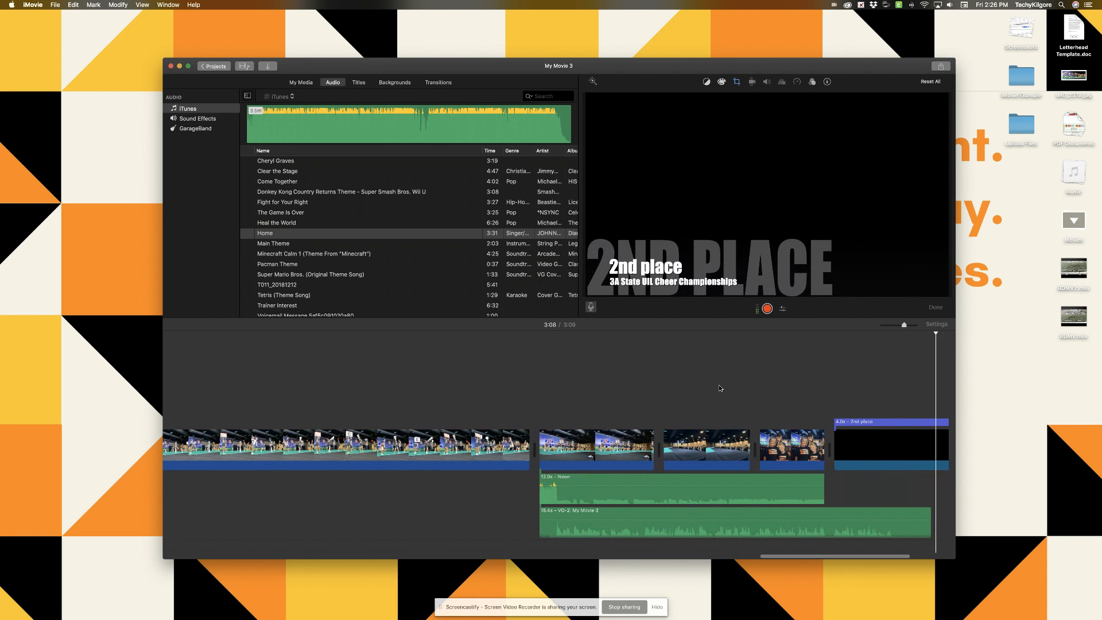
pyautogui.click(725, 491)
pyautogui.moveTo(760, 491); pyautogui.dragTo(885, 491)
pyautogui.click(846, 528)
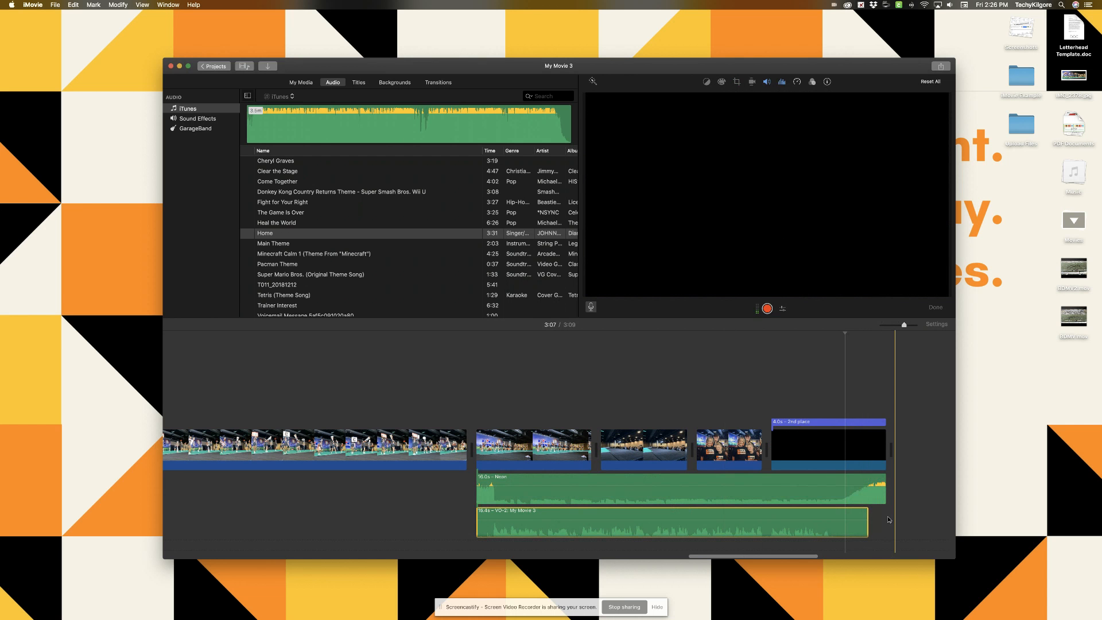
pyautogui.click(882, 485)
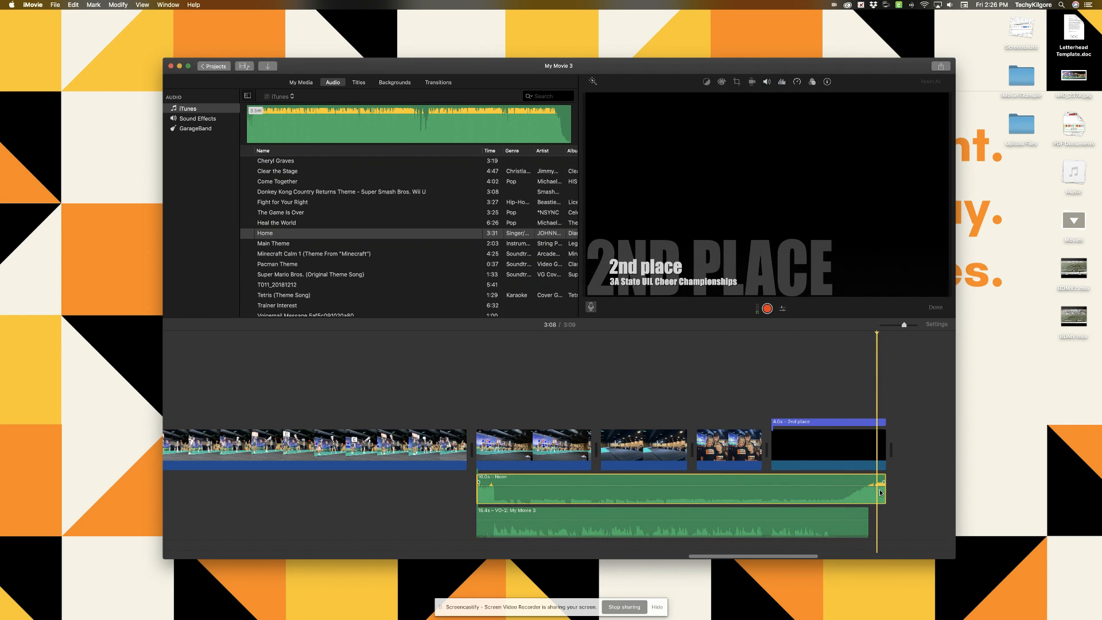
pyautogui.moveTo(878, 482); pyautogui.dragTo(865, 482)
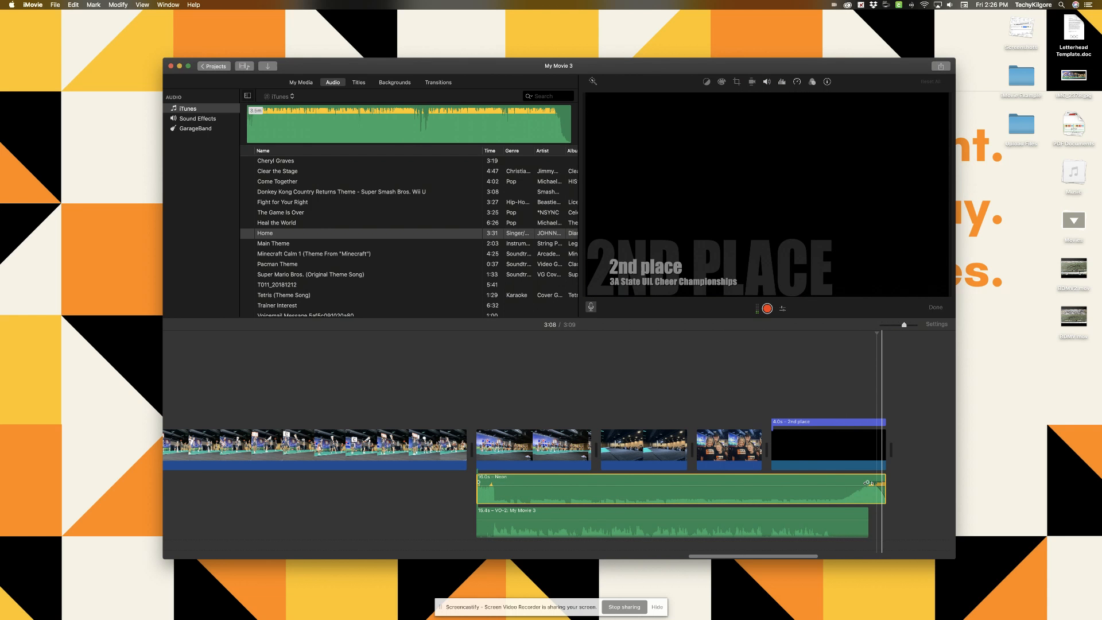
pyautogui.click(771, 494)
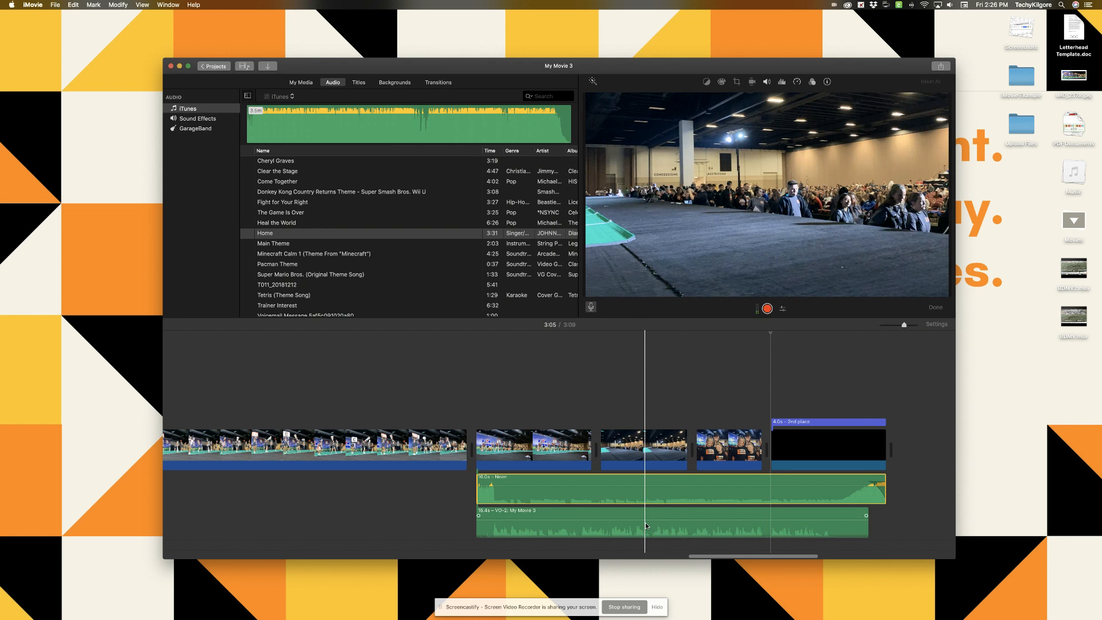
# Step: Raise the volume of the recorded voiceover clip to 264%
pyautogui.click(658, 523)
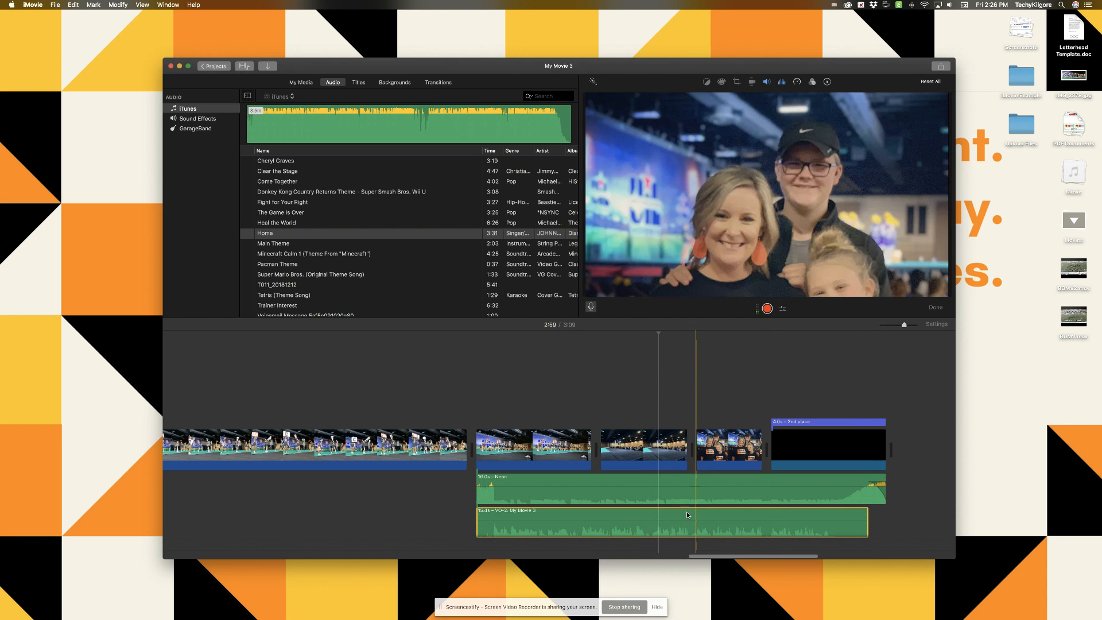
pyautogui.click(766, 82)
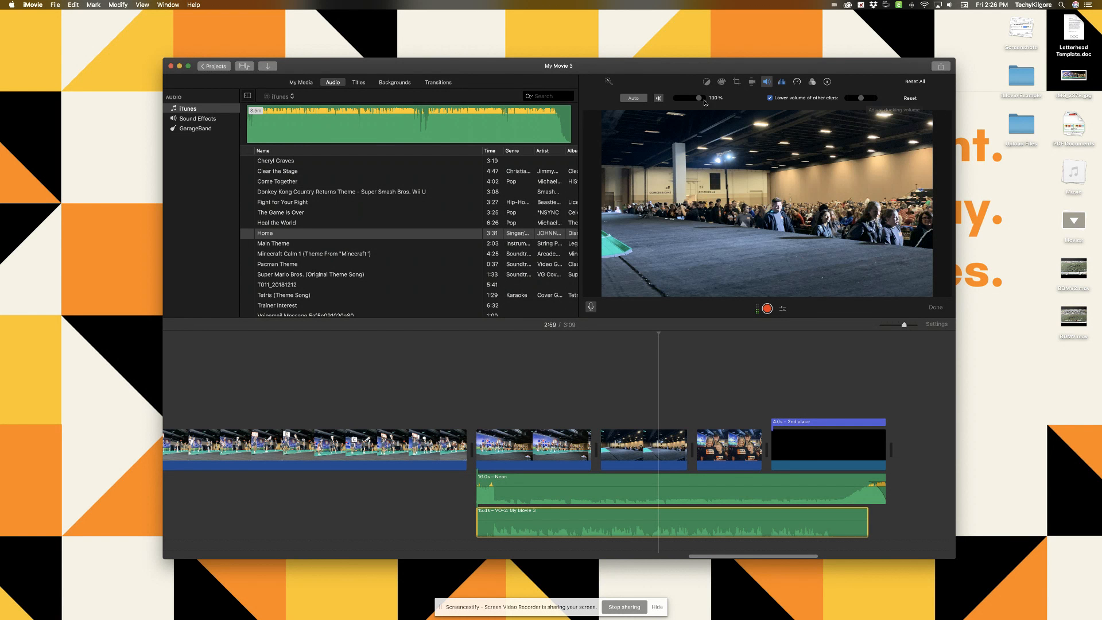
pyautogui.moveTo(698, 98); pyautogui.dragTo(701, 102)
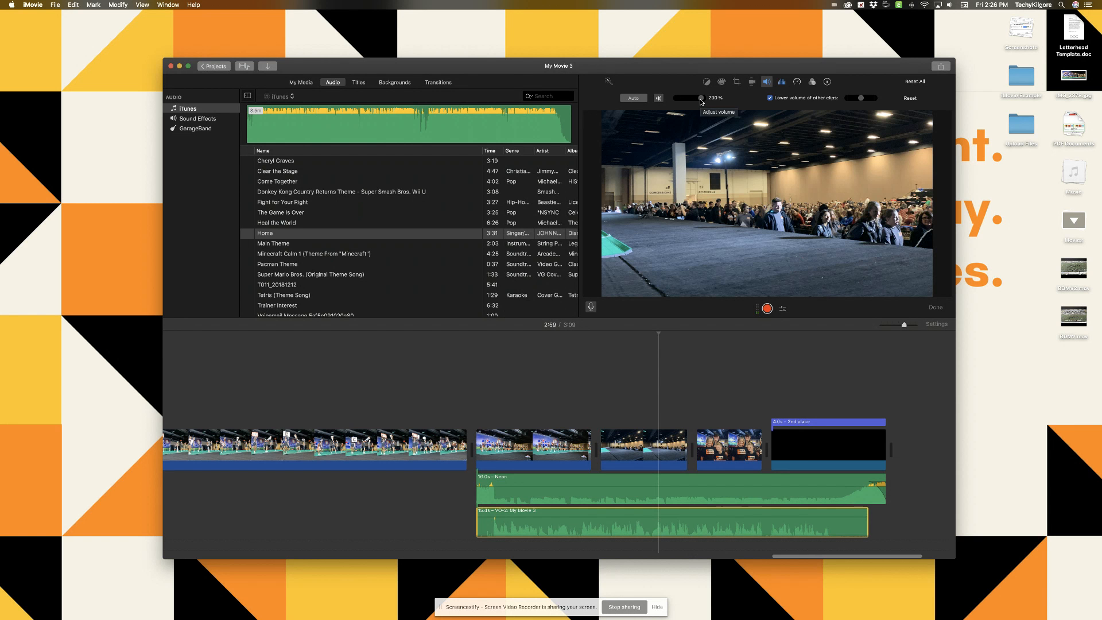
pyautogui.moveTo(701, 102); pyautogui.dragTo(702, 102)
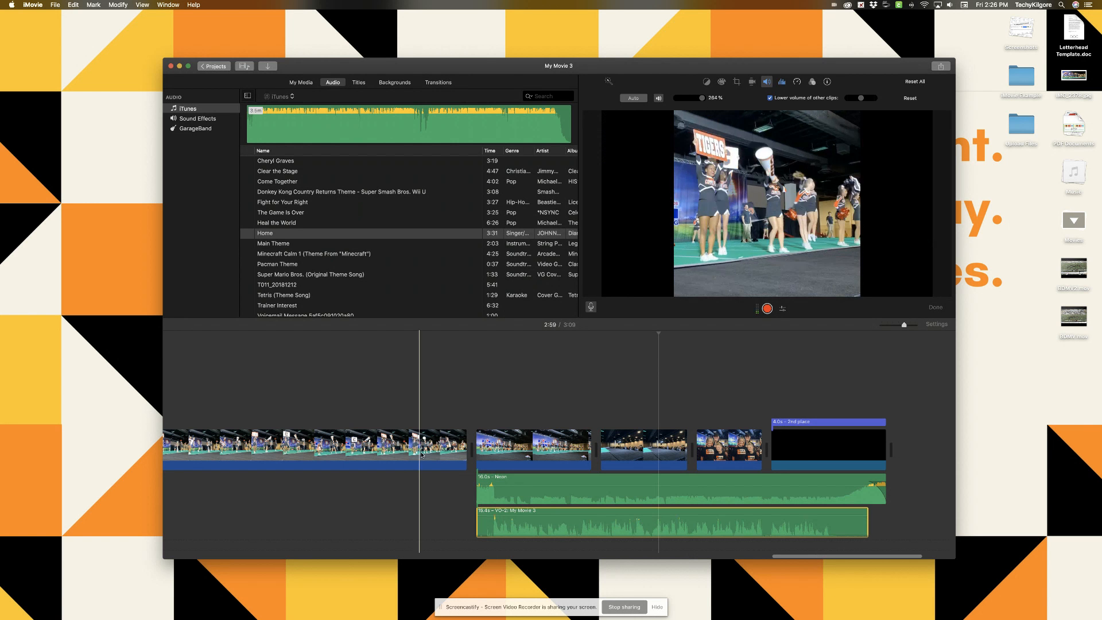
pyautogui.click(414, 486)
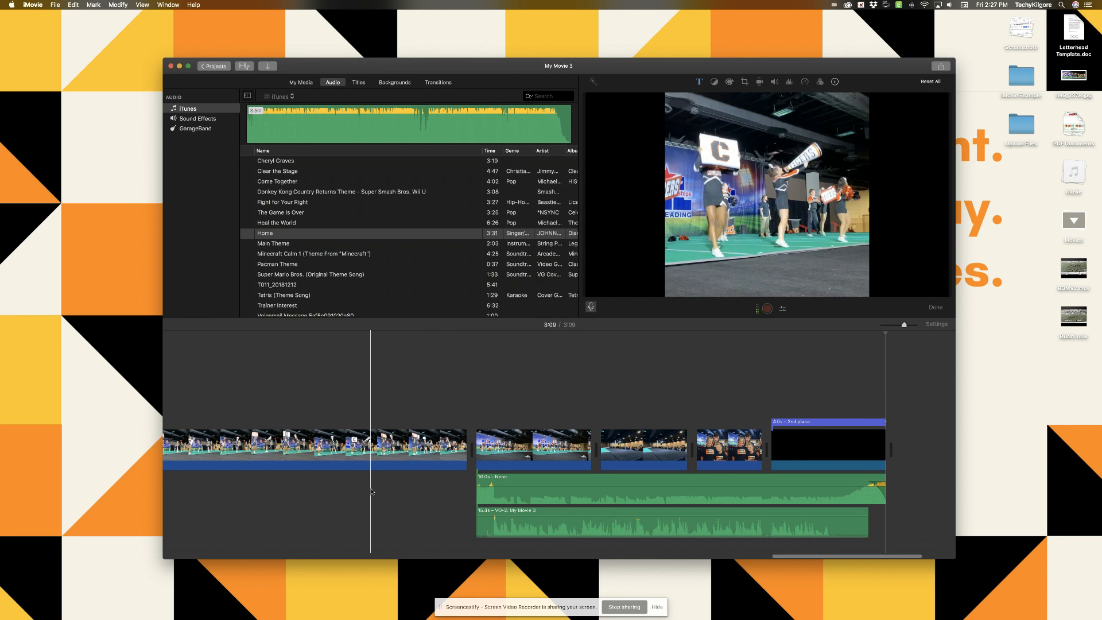
# Step: Delete the last cheer video clip just before the closing photos in the timeline
pyautogui.hscroll(-15, 372, 492)
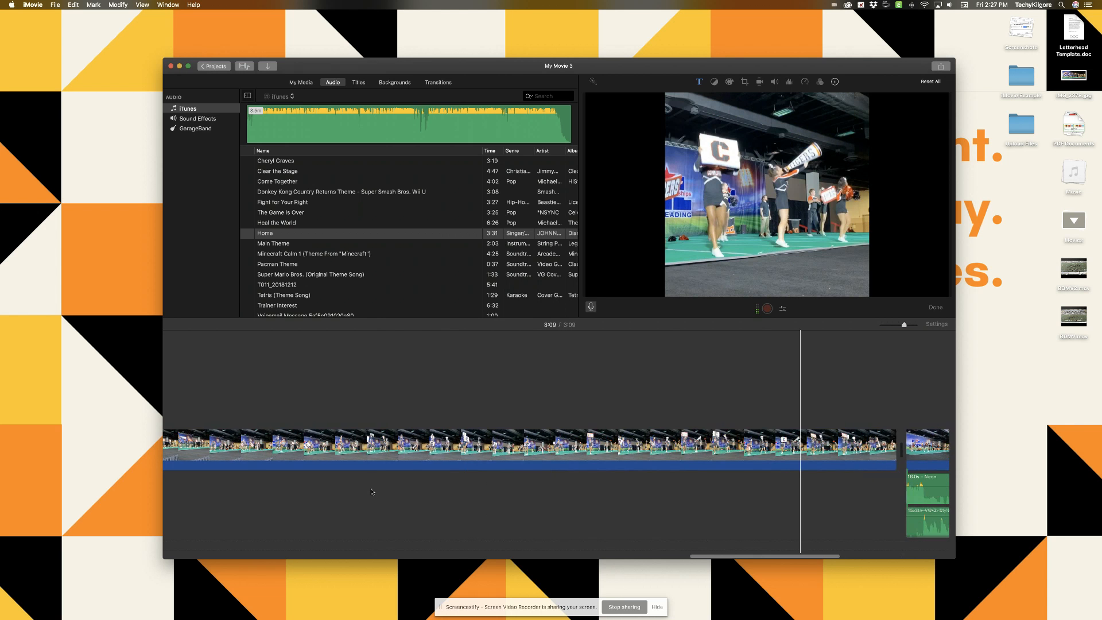
pyautogui.hscroll(-2, 372, 492)
pyautogui.click(395, 443)
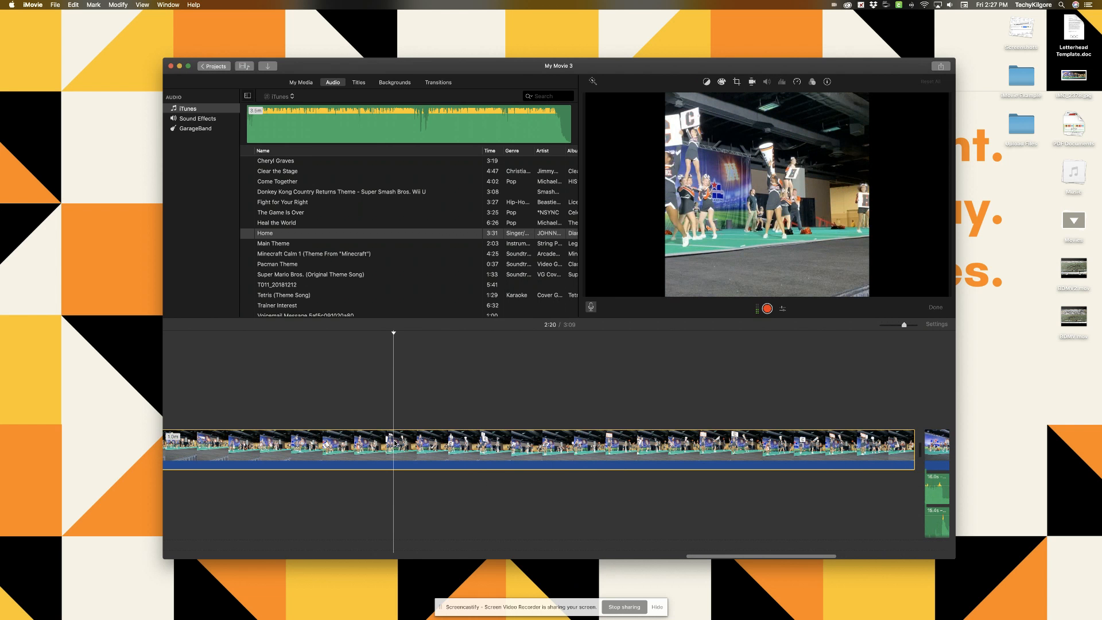
pyautogui.press('Delete')
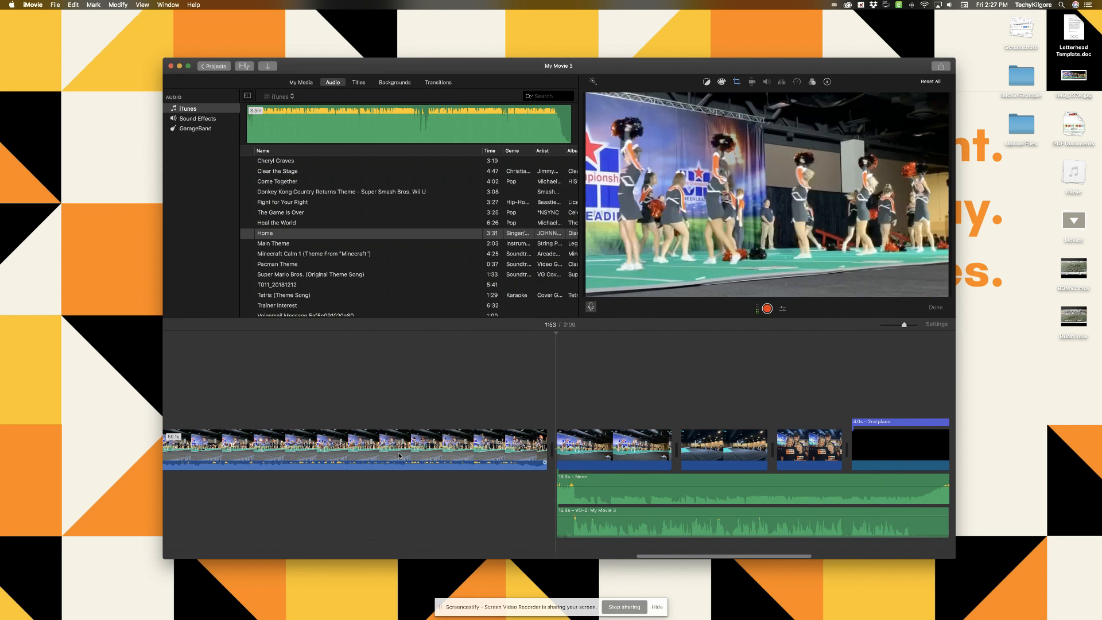
# Step: Add a Cube transition between the remaining cheer video and the first closing photo, and play back that part
pyautogui.hscroll(-4, 384, 479)
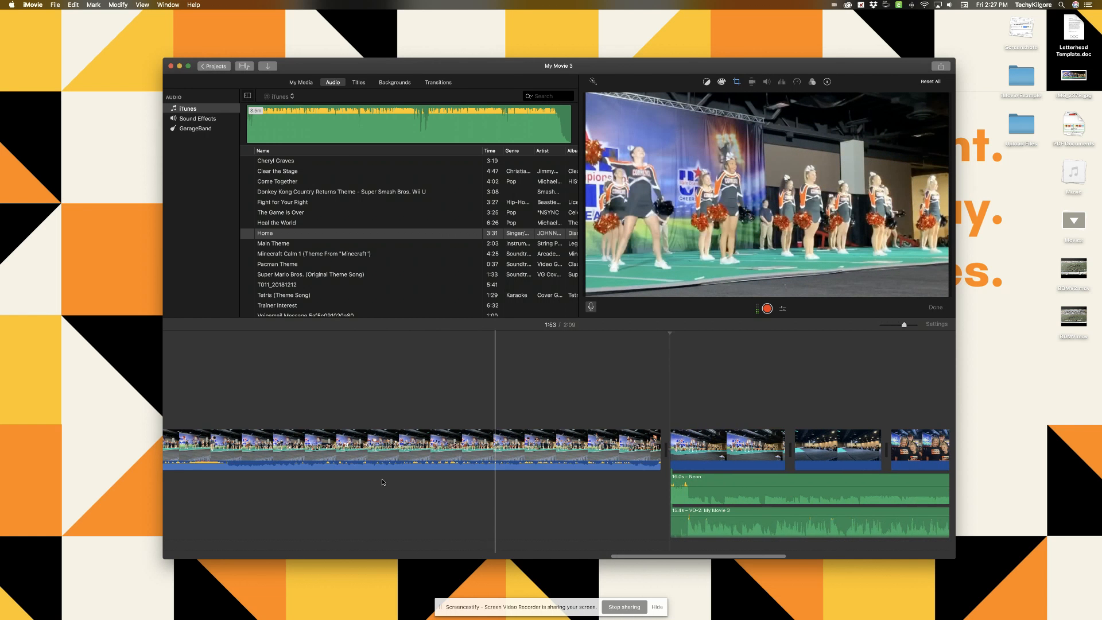
pyautogui.hscroll(-12, 382, 482)
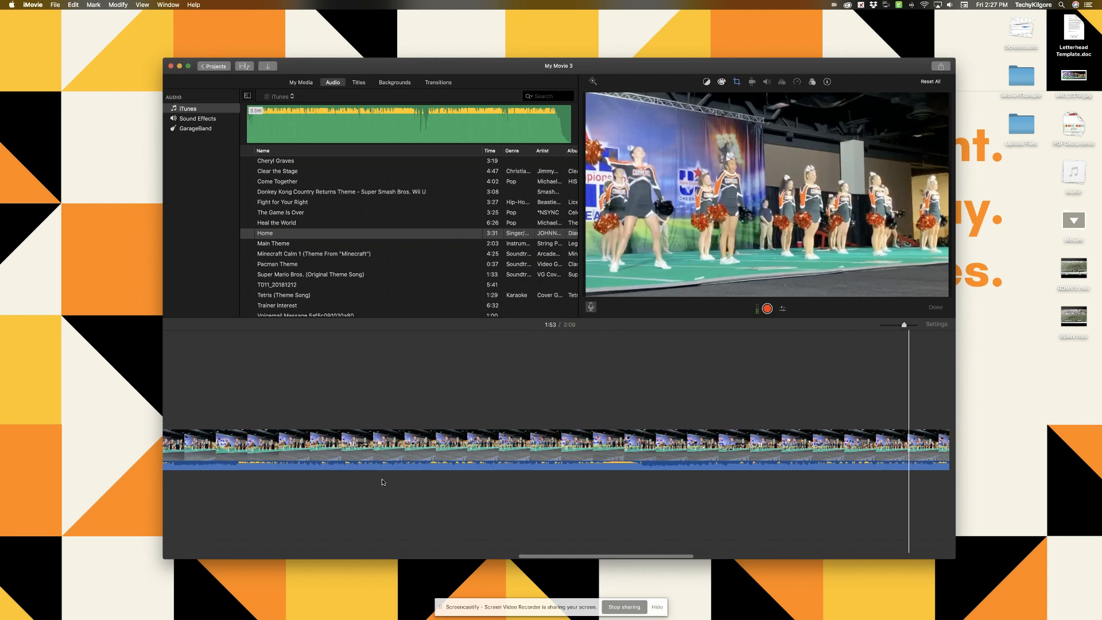
pyautogui.hscroll(-10, 383, 482)
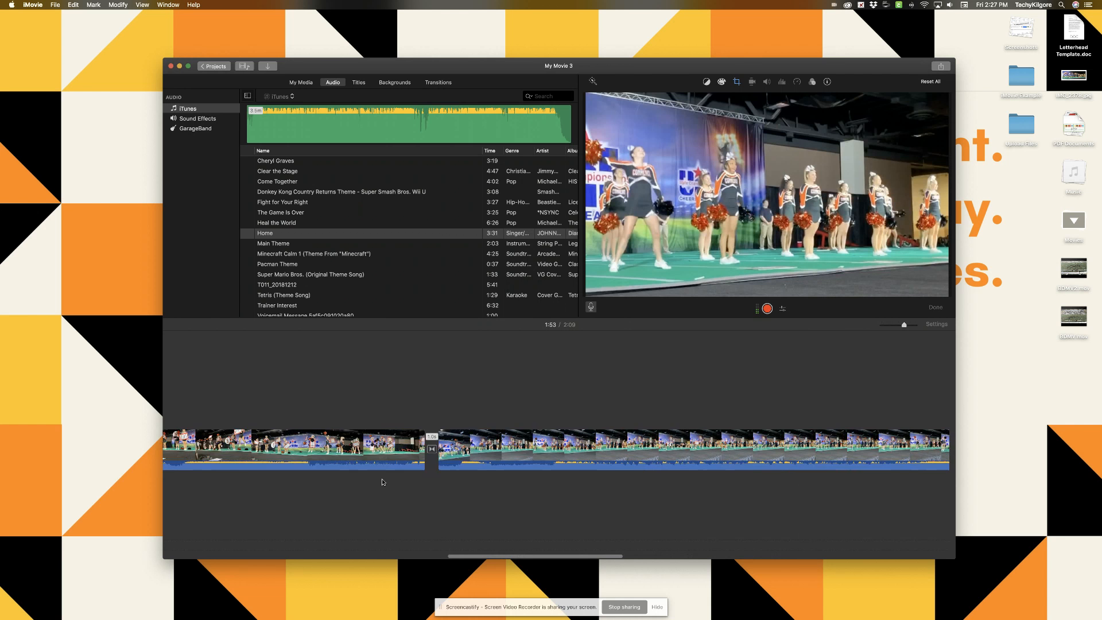
pyautogui.hscroll(-10, 382, 482)
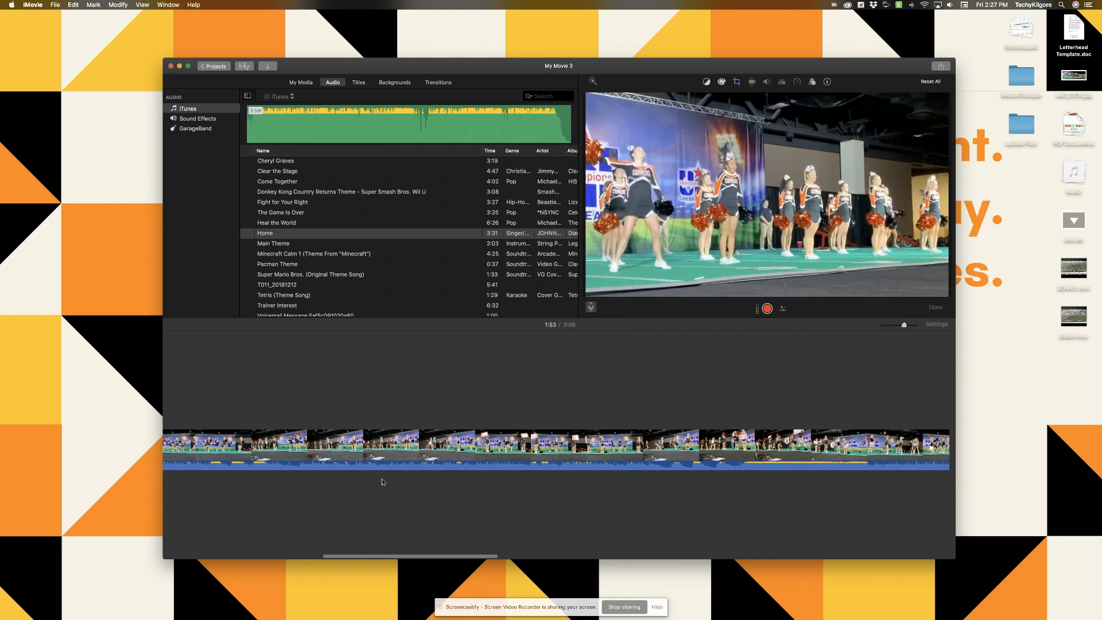
pyautogui.hscroll(20, 382, 482)
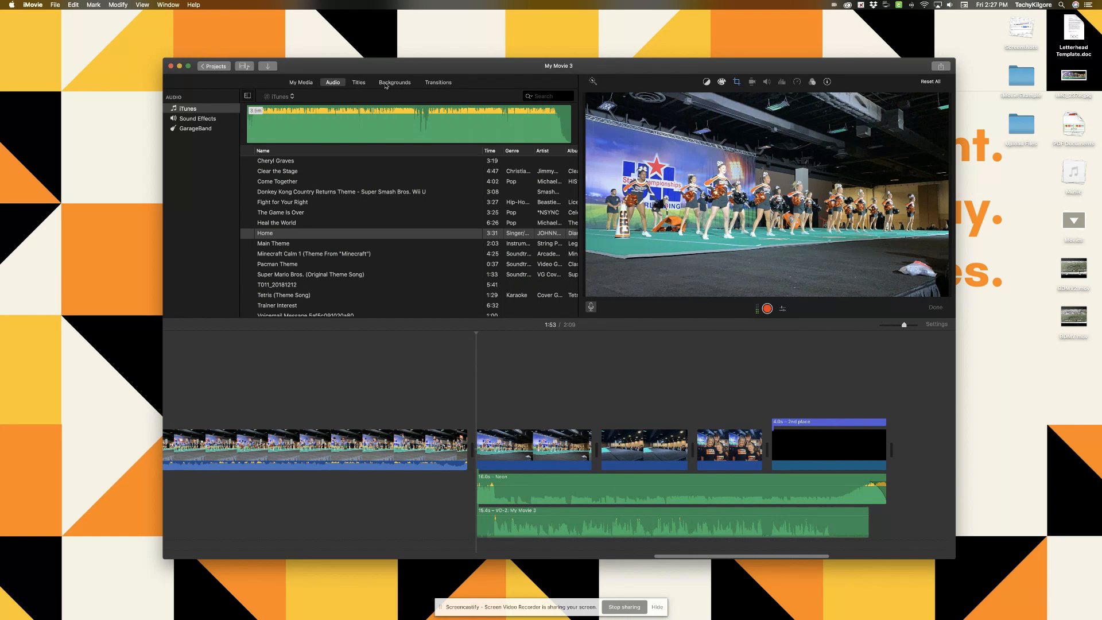
pyautogui.click(436, 83)
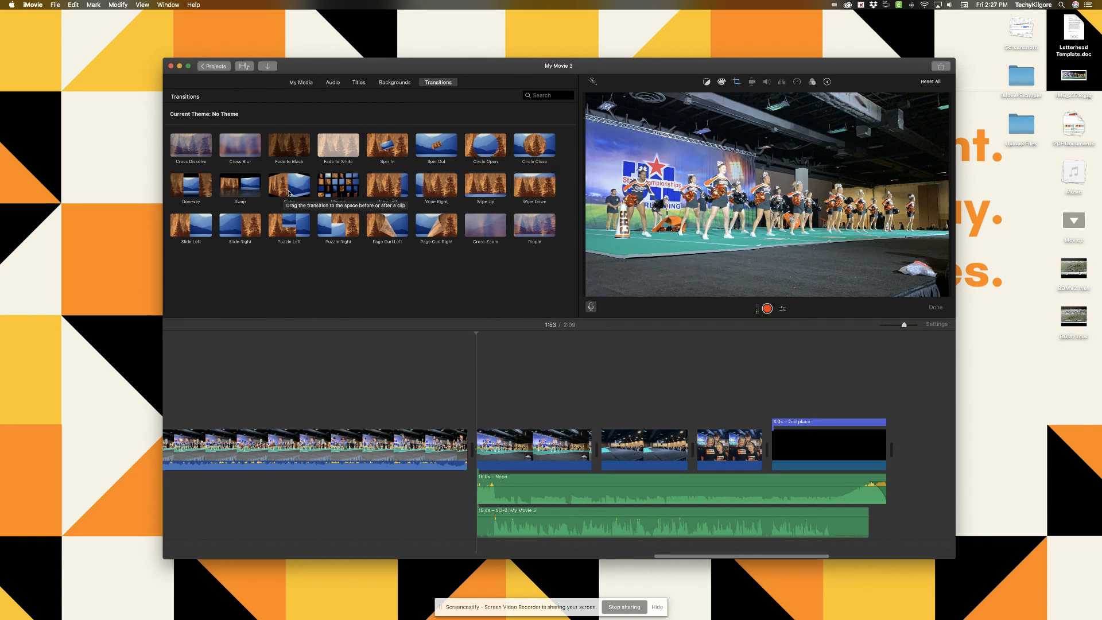
pyautogui.moveTo(289, 193); pyautogui.dragTo(453, 457)
pyautogui.click(381, 458)
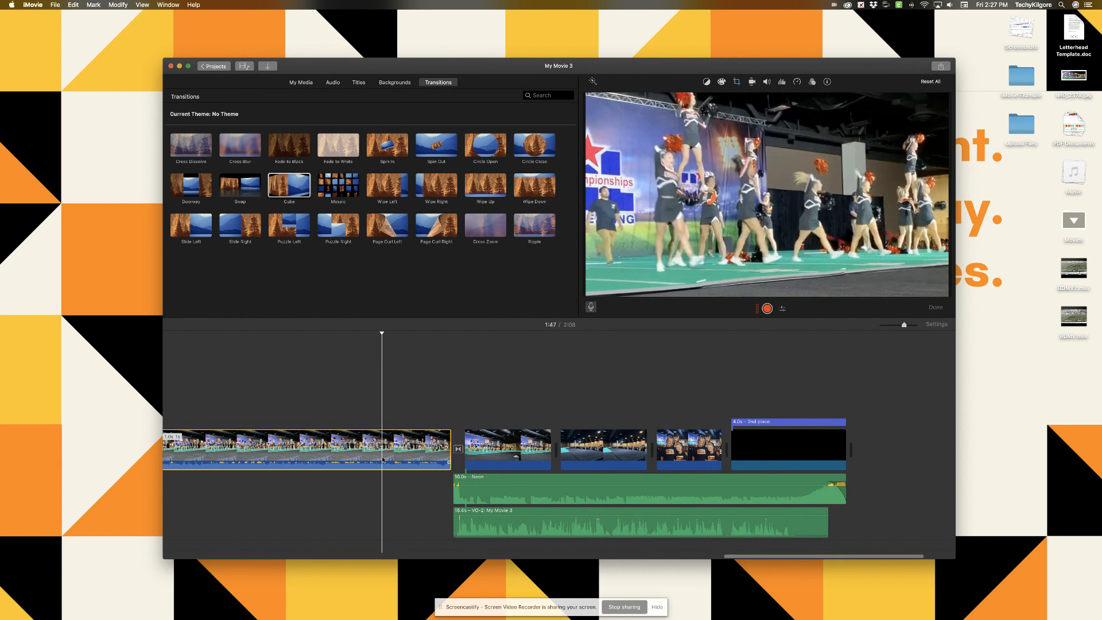
pyautogui.press('space')
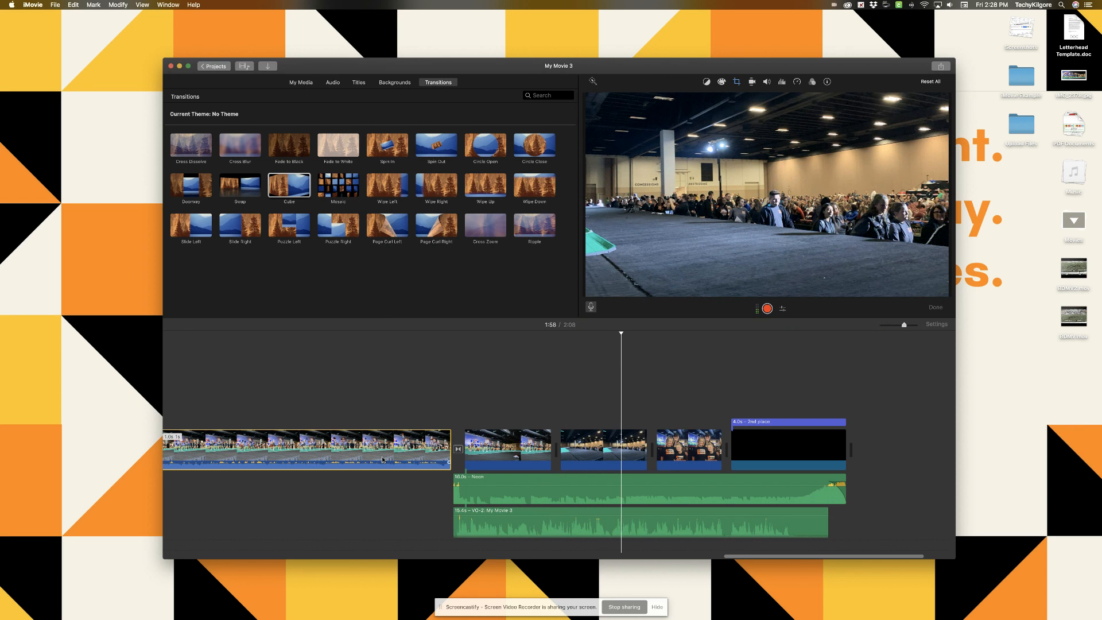
# Step: Open the media import window, leave it, and show the sharing options for the movie
pyautogui.click(267, 67)
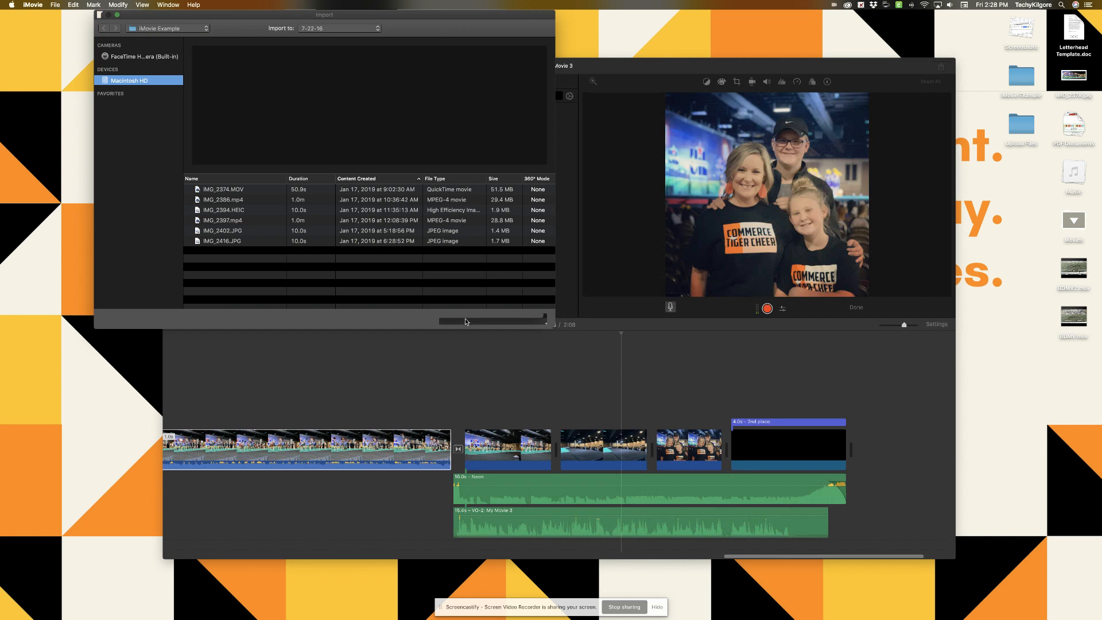
pyautogui.click(465, 319)
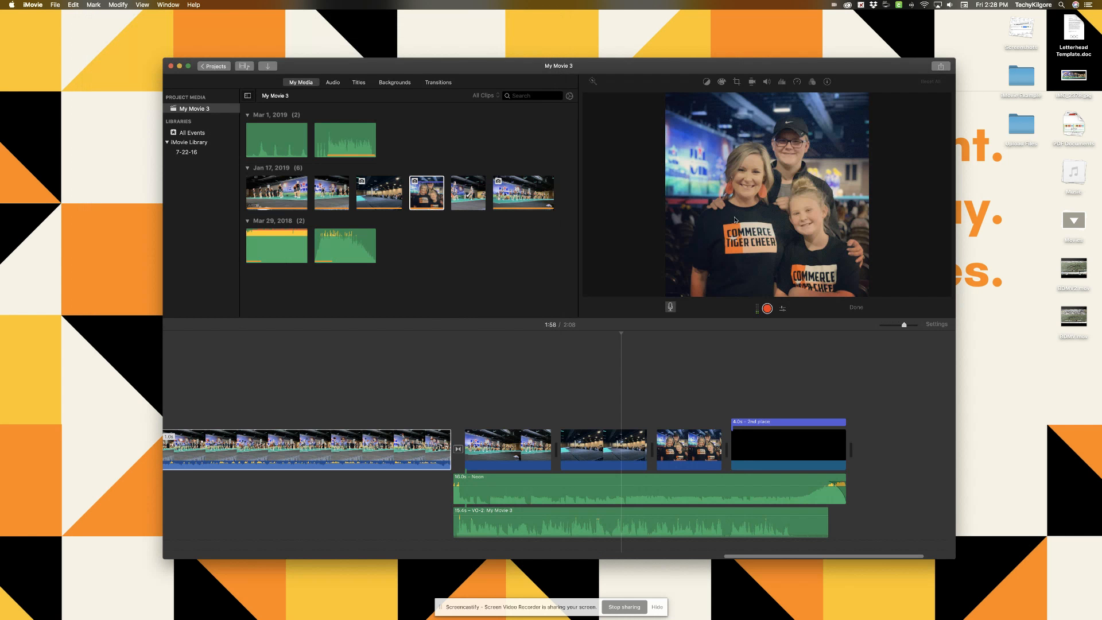
pyautogui.click(940, 67)
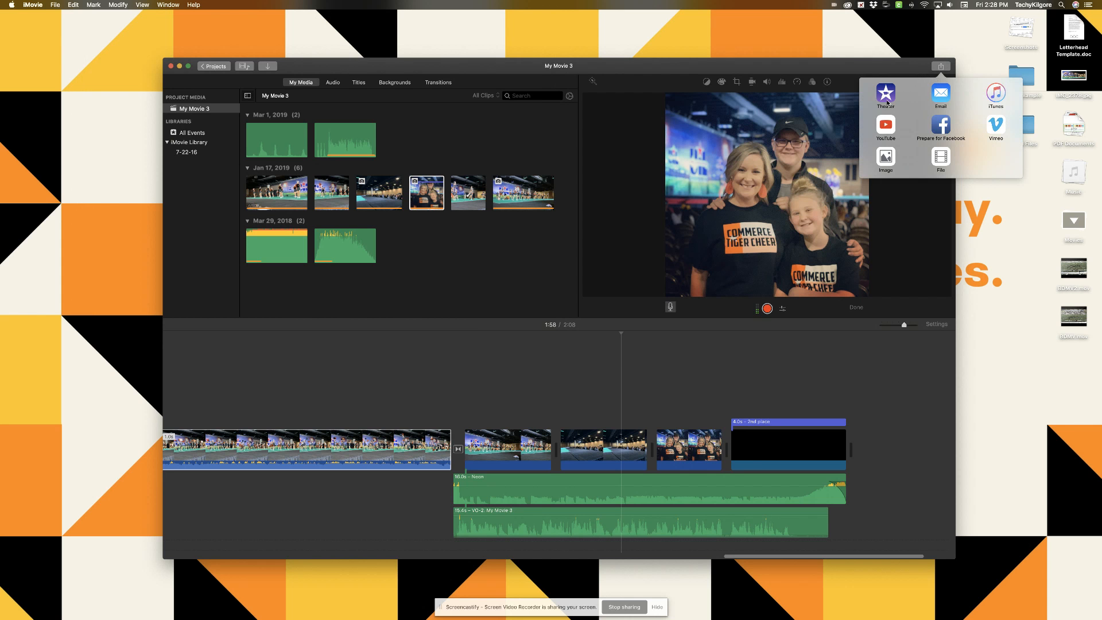